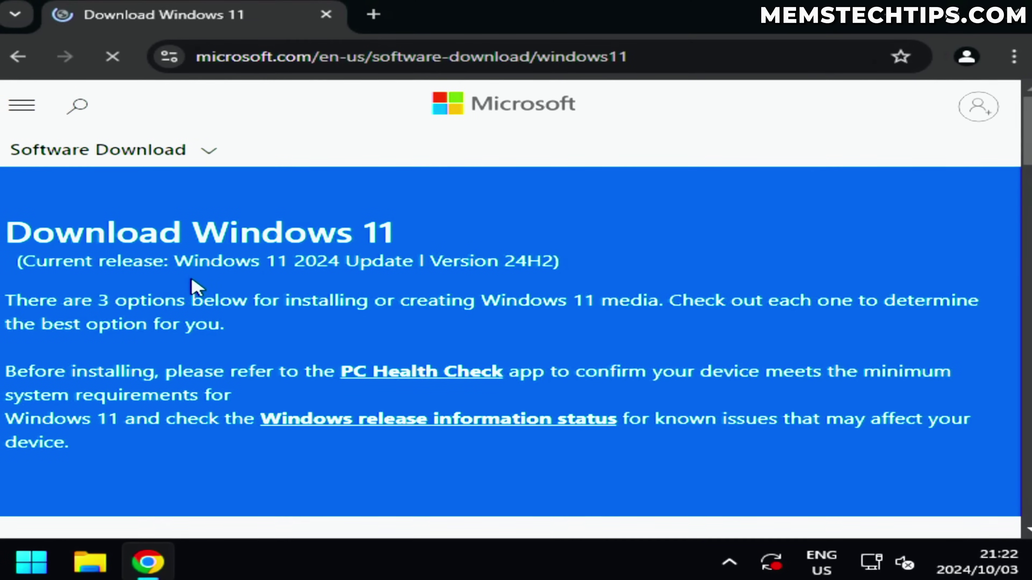
- Highlight the current Windows 11 release on the download page and view this PC's device specifications in the system settings
left_click_drag(170, 260, 553, 261)
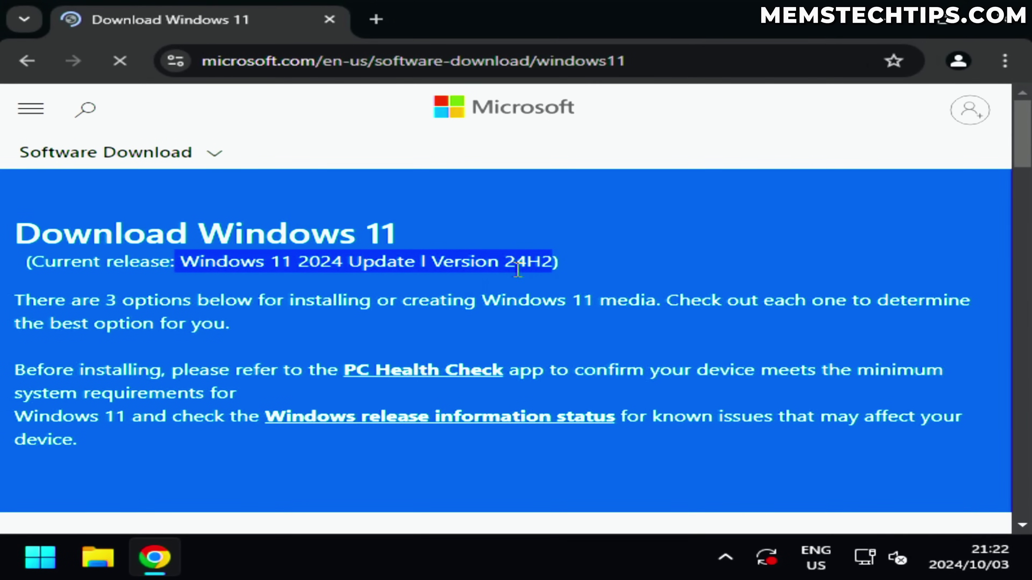
left_click(537, 277)
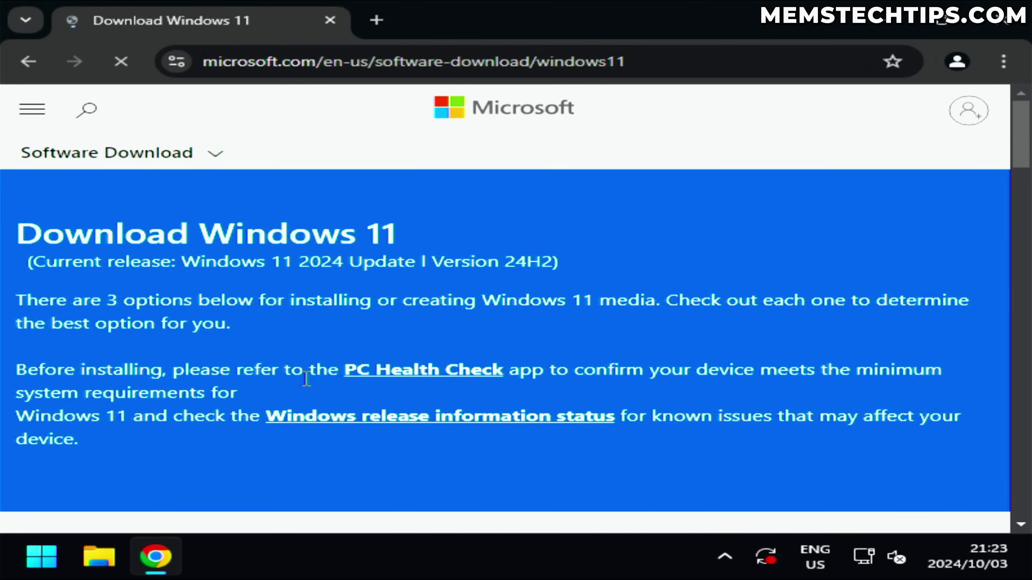
right_click(36, 569)
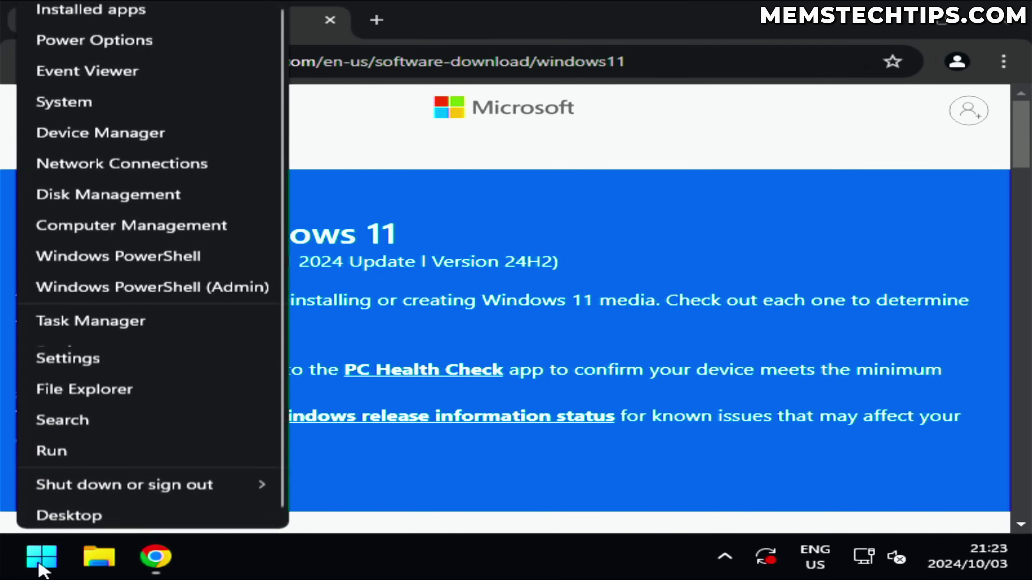
left_click(65, 111)
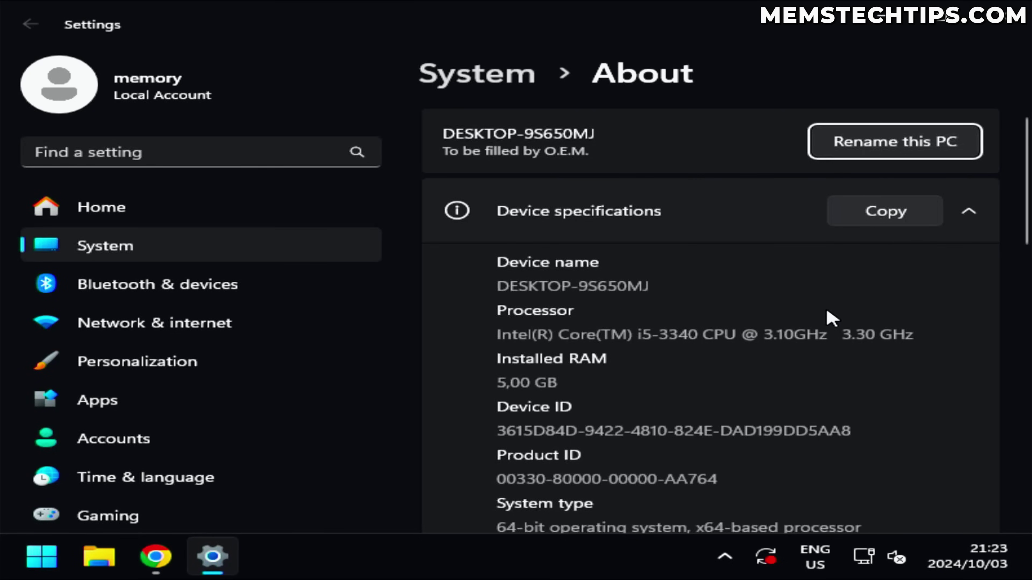
scroll(579, 312, "down", 2)
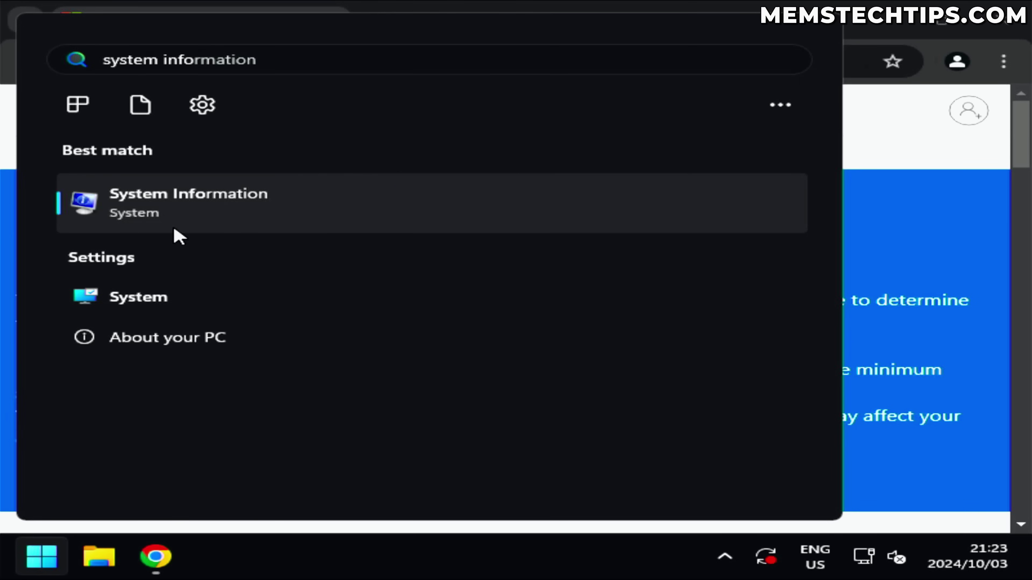
- Check the BIOS mode and Secure Boot state in System Information, and close it
left_click(248, 199)
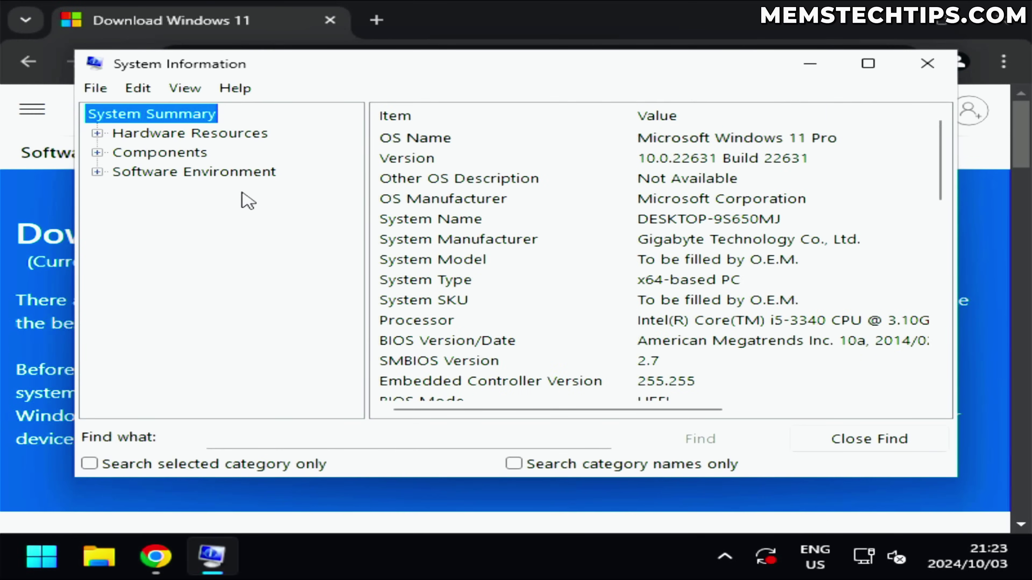
left_click(438, 304)
scroll(460, 302, "down", 4)
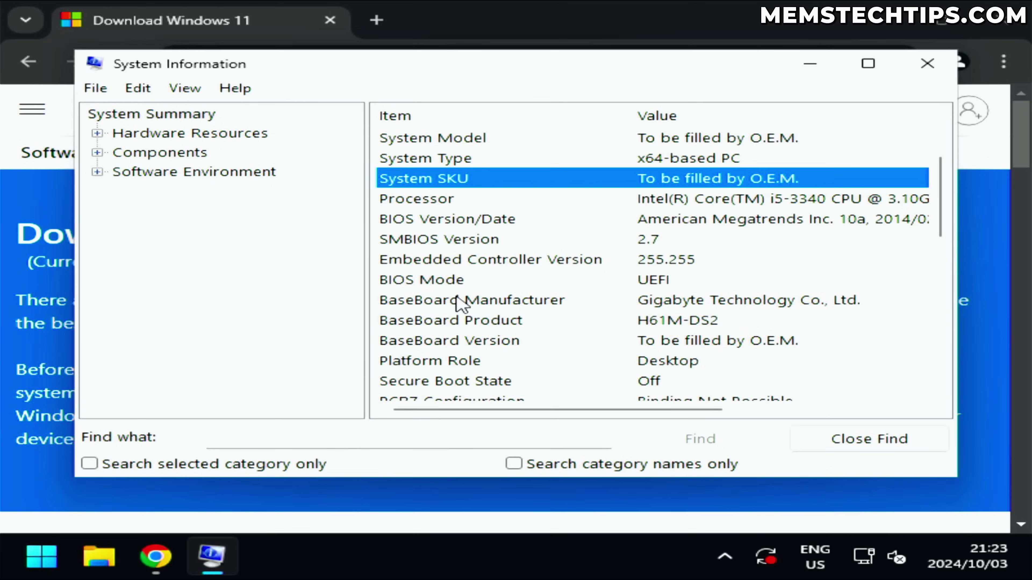
left_click(425, 262)
scroll(426, 264, "down", 1)
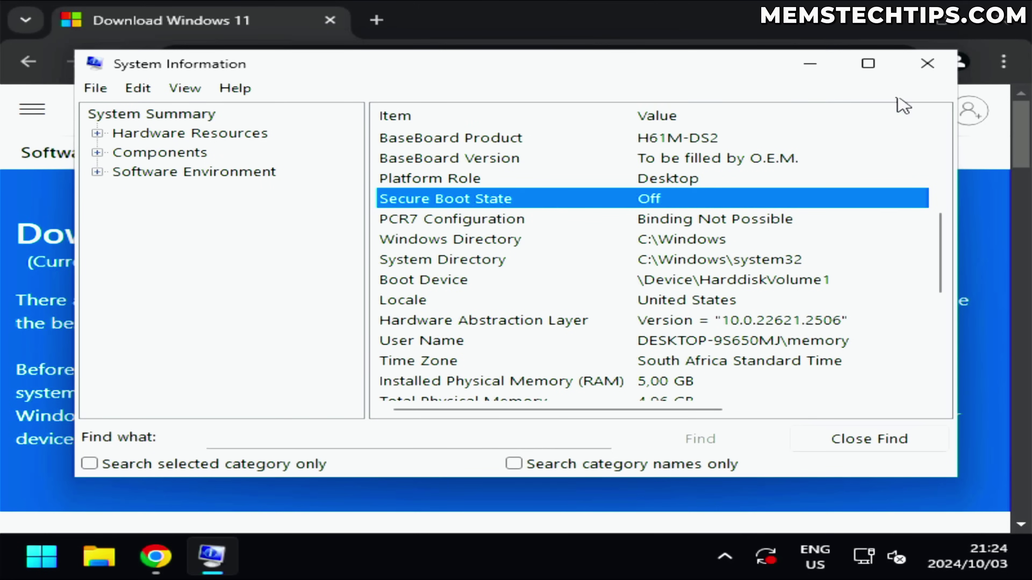
left_click(927, 71)
- Check the PC's TPM status in TPM Administration, reached through the BitLocker settings, and close both windows
right_click(24, 559)
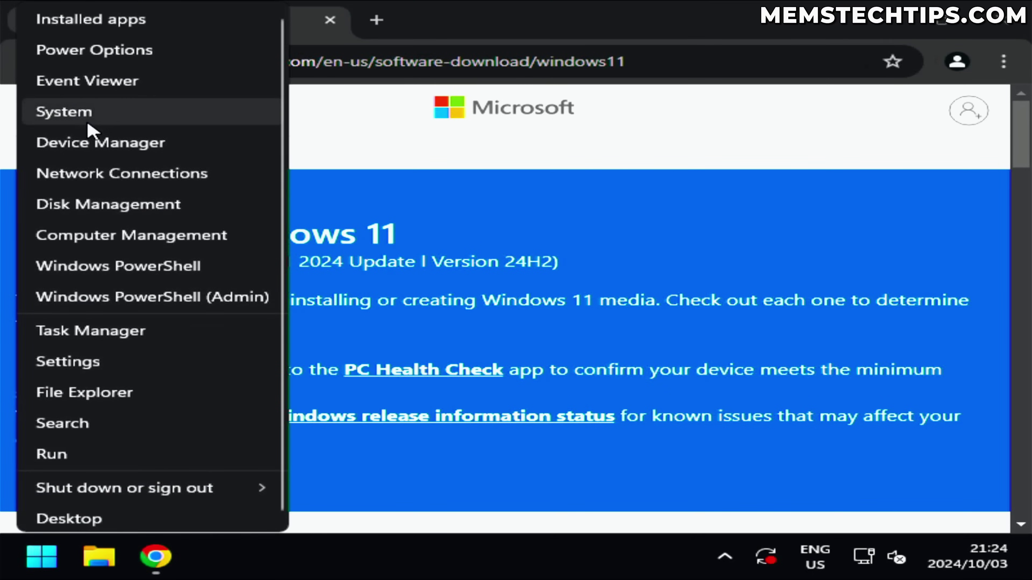
left_click(108, 122)
scroll(650, 311, "down", 10)
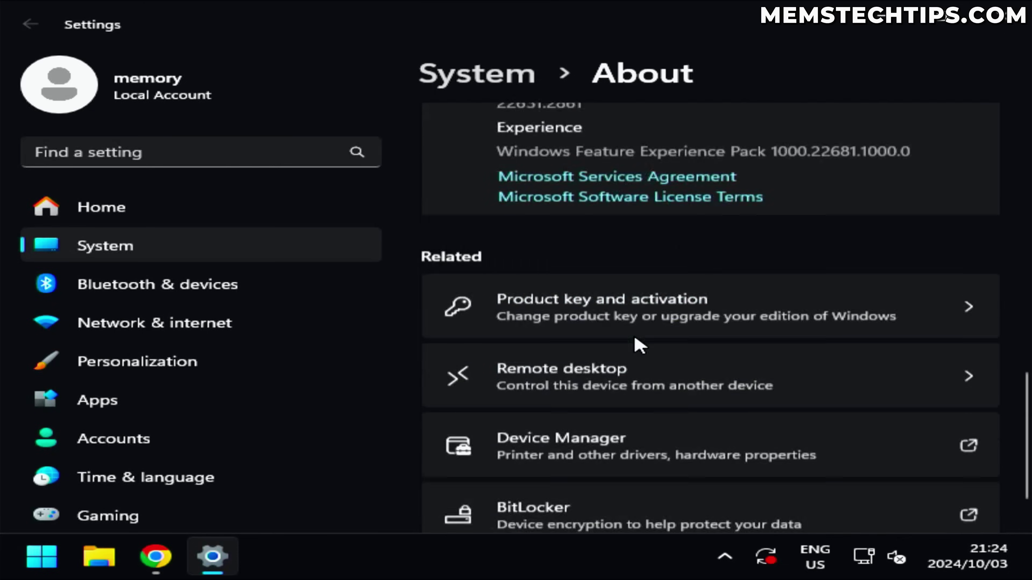
left_click(567, 477)
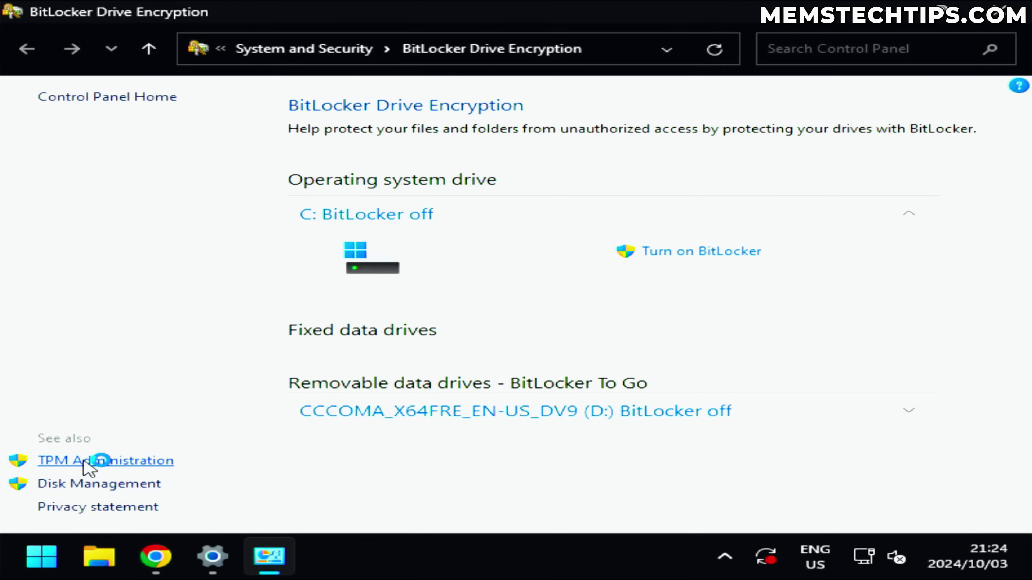
left_click(85, 467)
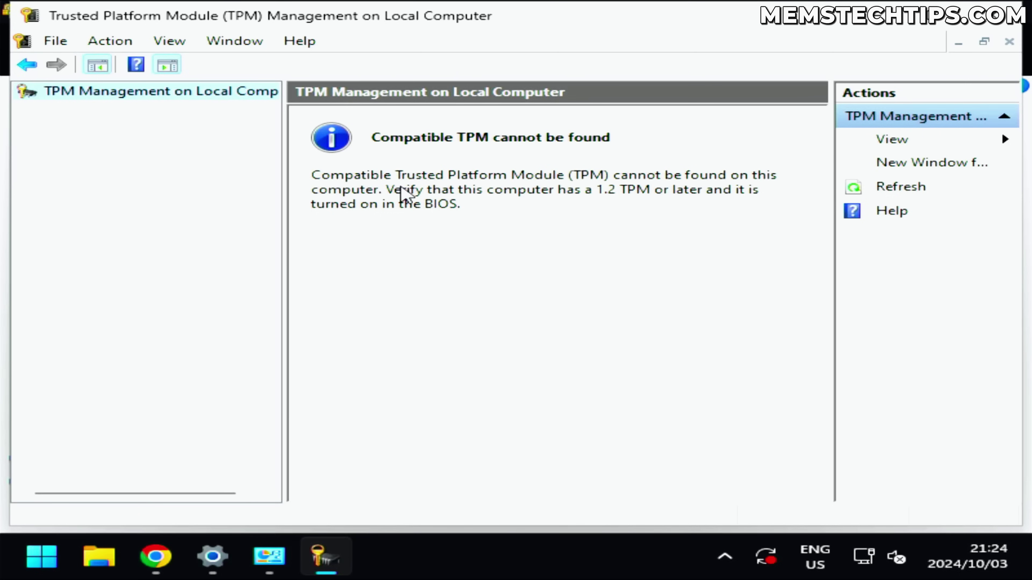
left_click(1009, 41)
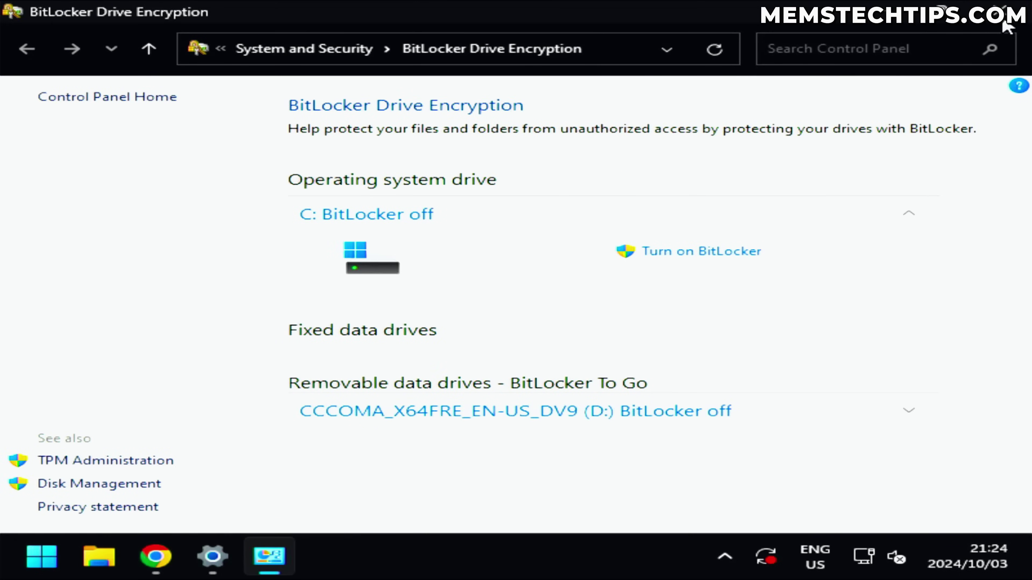
left_click(1003, 23)
- Review the installed Windows edition and version under Windows specifications, and close Settings
scroll(748, 226, "up", 4)
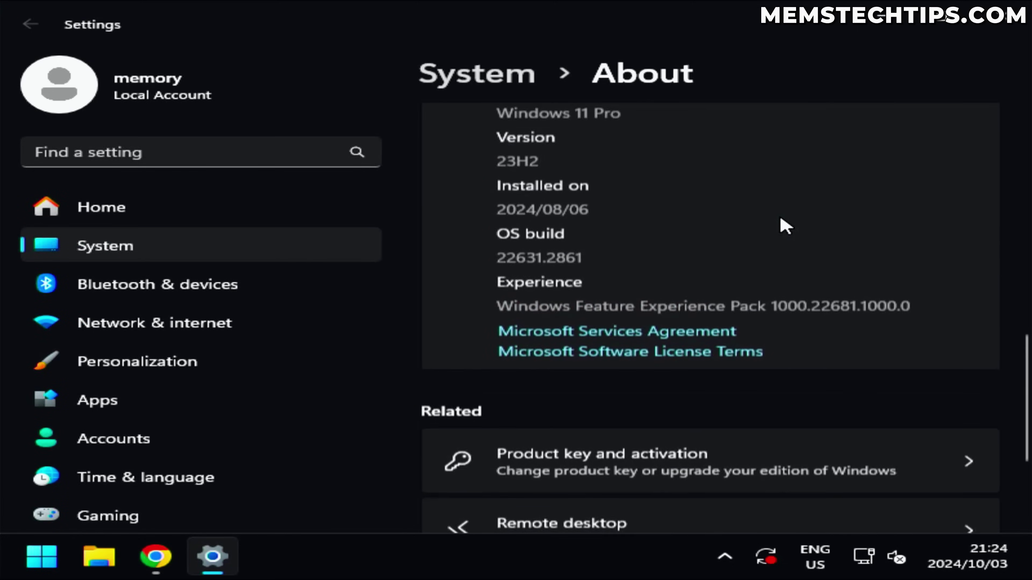
scroll(782, 224, "up", 3)
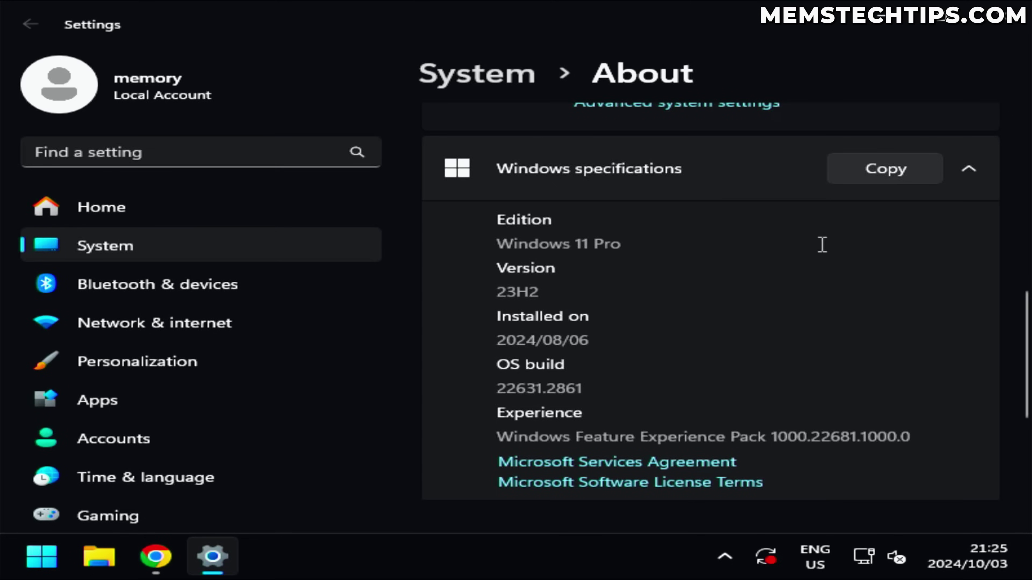
left_click(1000, 16)
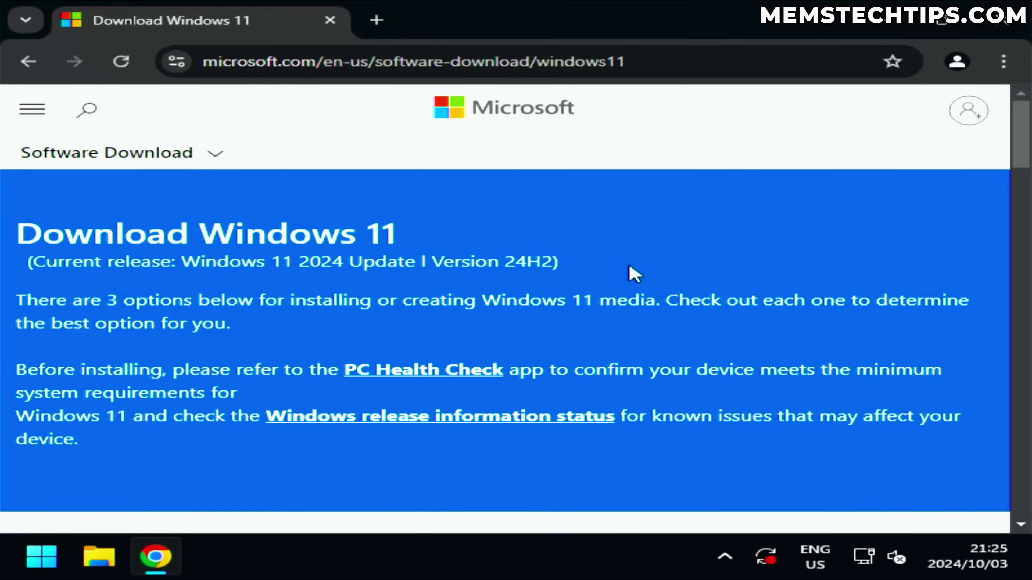
- Select the Windows 11 multi-edition ISO for x64 devices on the download page and request the download
scroll(622, 279, "down", 10)
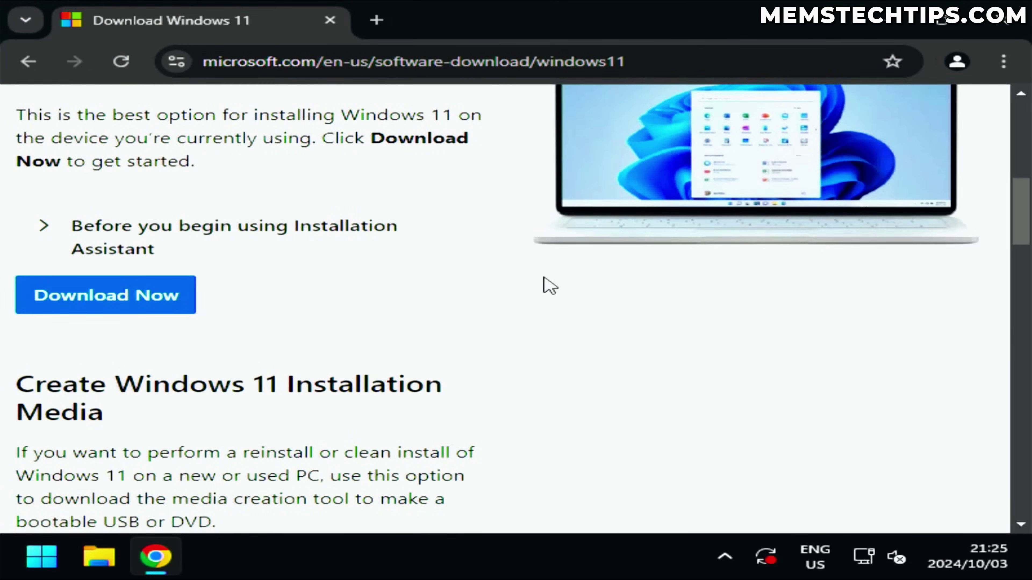
scroll(551, 286, "down", 10)
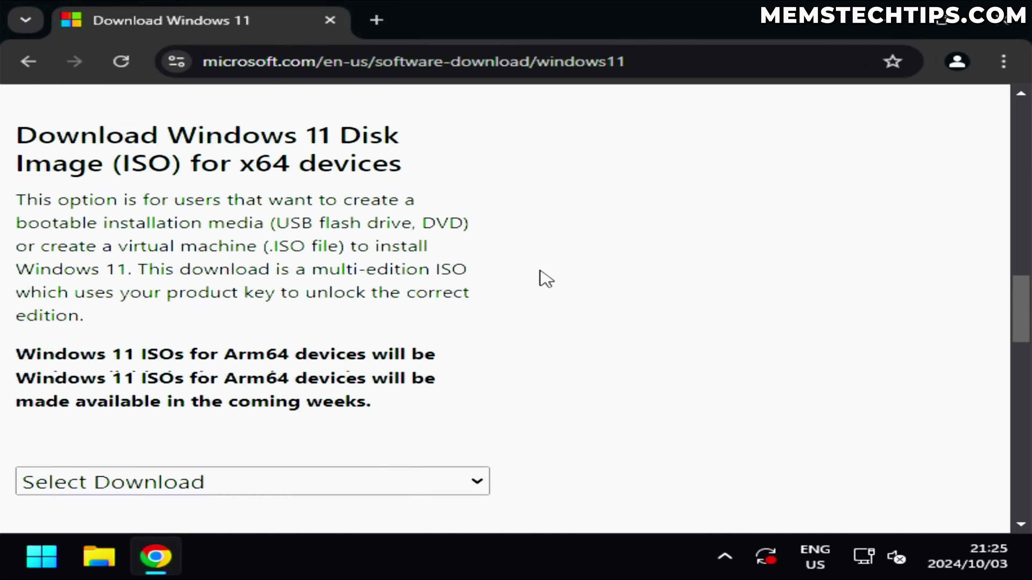
scroll(547, 280, "down", 6)
left_click(240, 197)
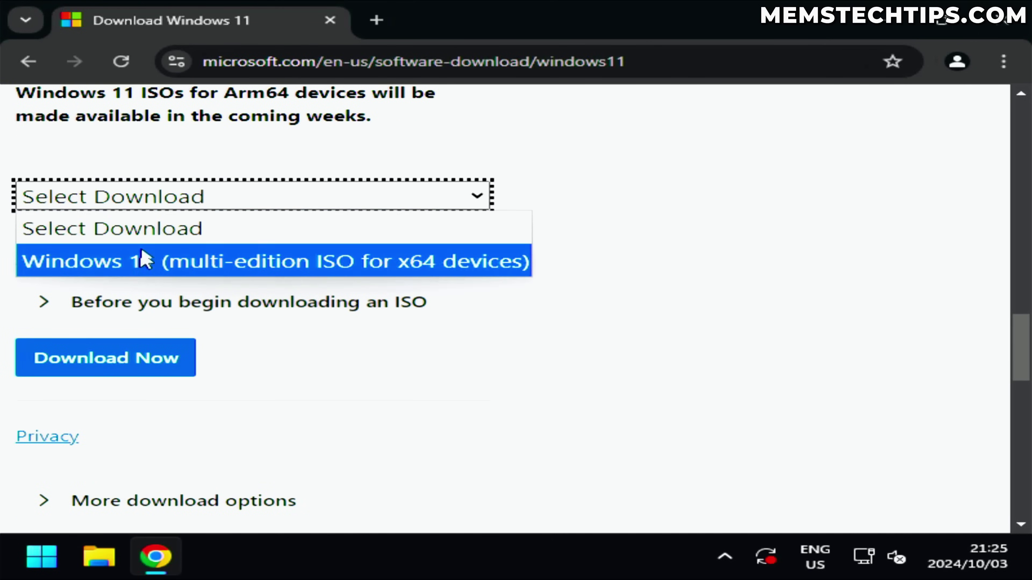
left_click(145, 260)
left_click(130, 370)
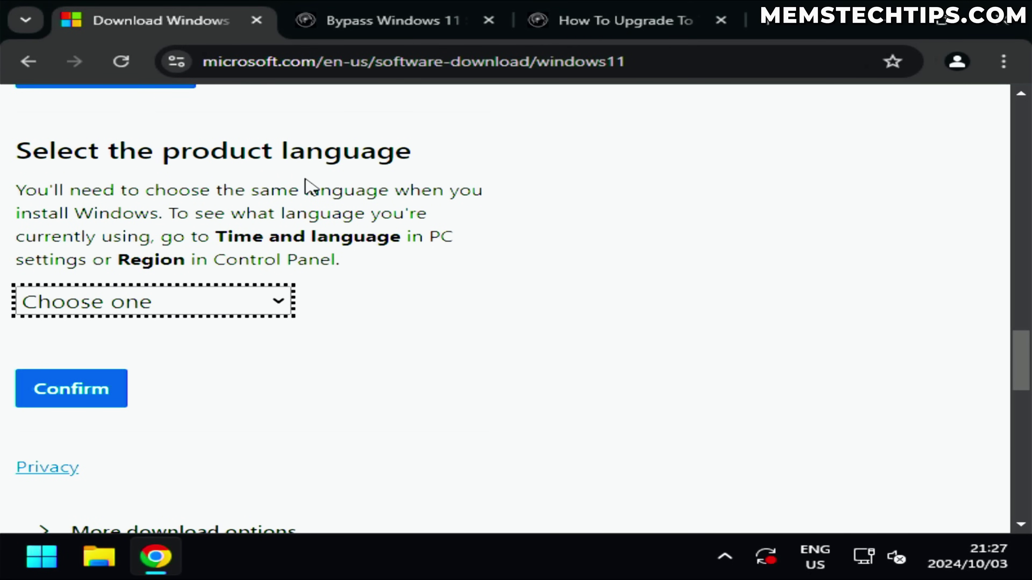
- Copy the Get-WinSystemLocale command from the Bypass Windows 11 guide page
left_click(392, 21)
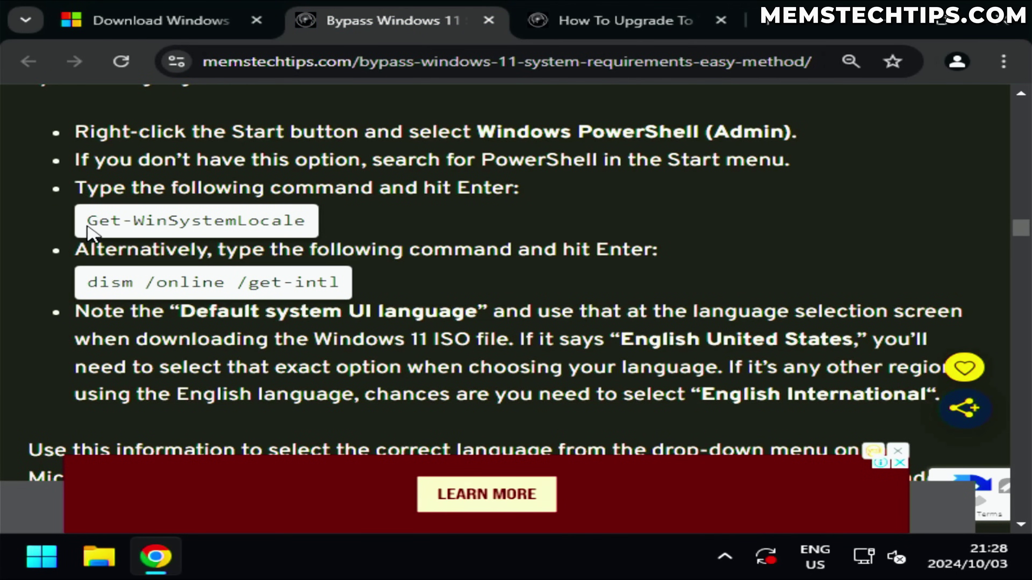
left_click_drag(93, 224, 289, 220)
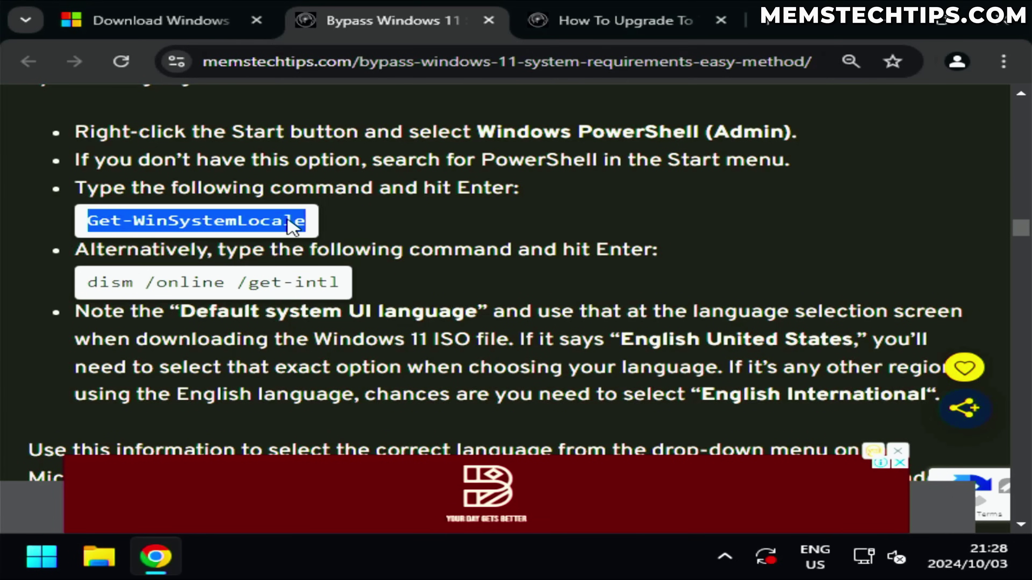
right_click(288, 220)
left_click(319, 242)
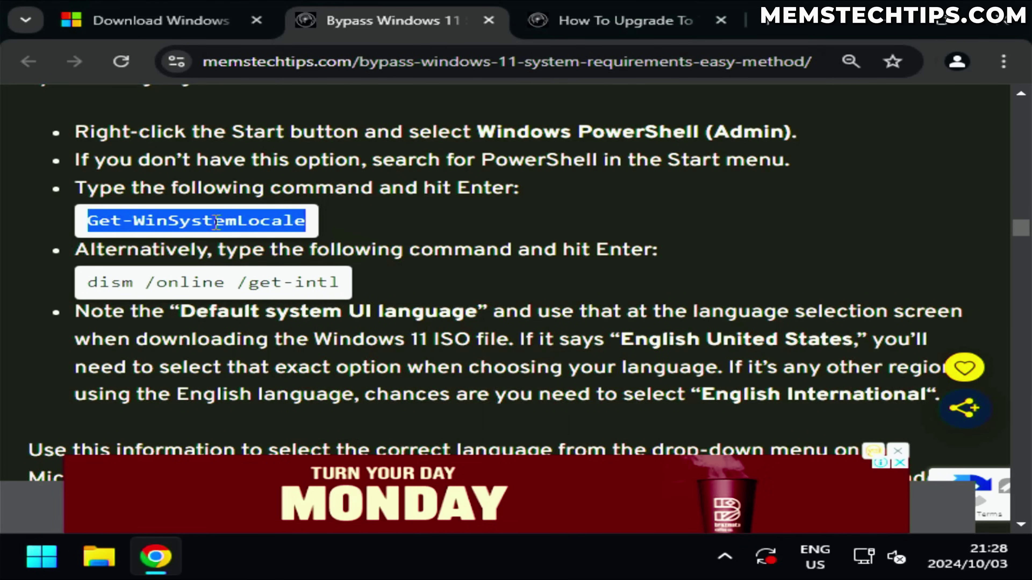
- Run Get-WinSystemLocale in Windows PowerShell as administrator to check the system locale
right_click(42, 557)
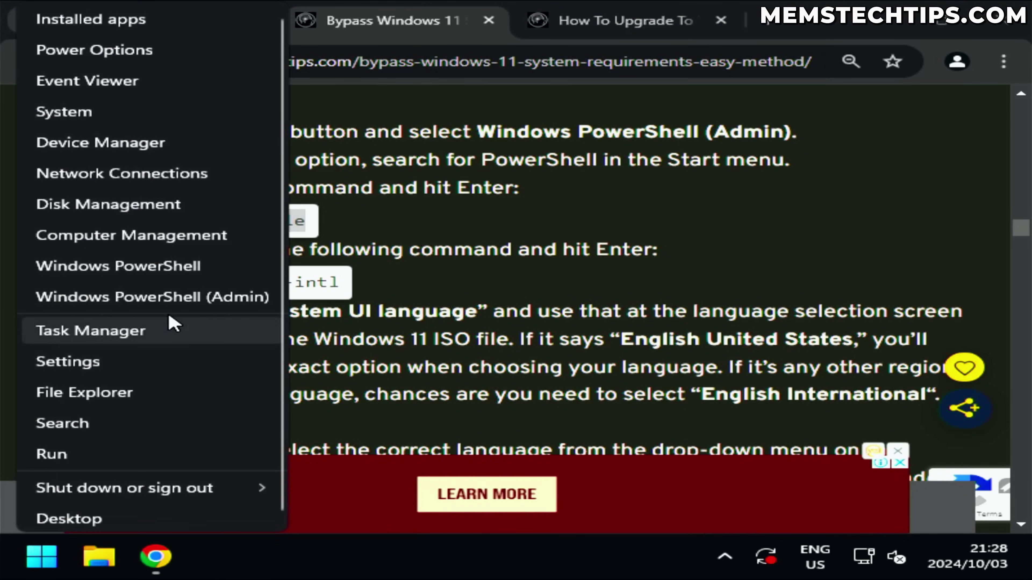
left_click(196, 300)
key("alt+y")
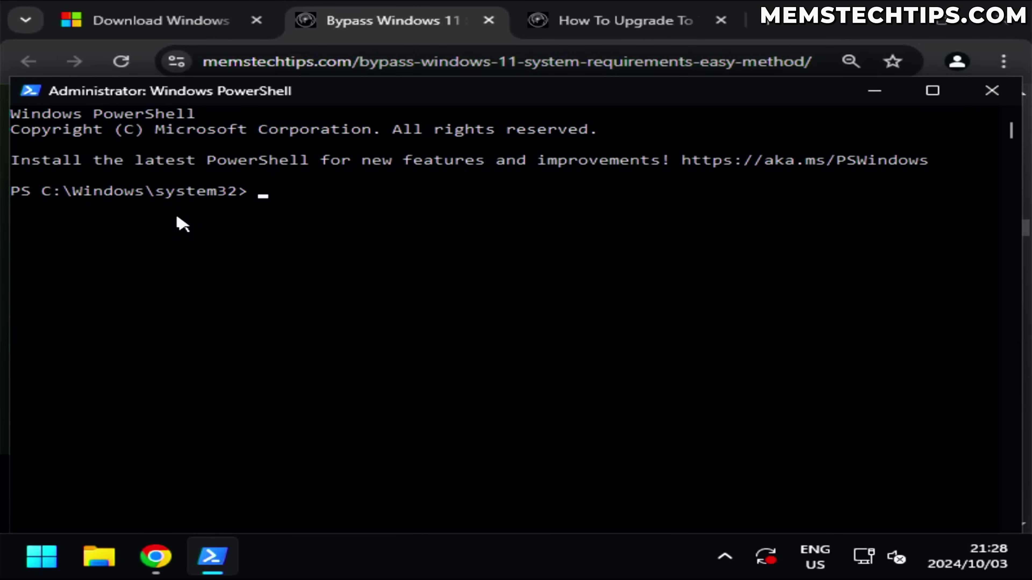
right_click(275, 205)
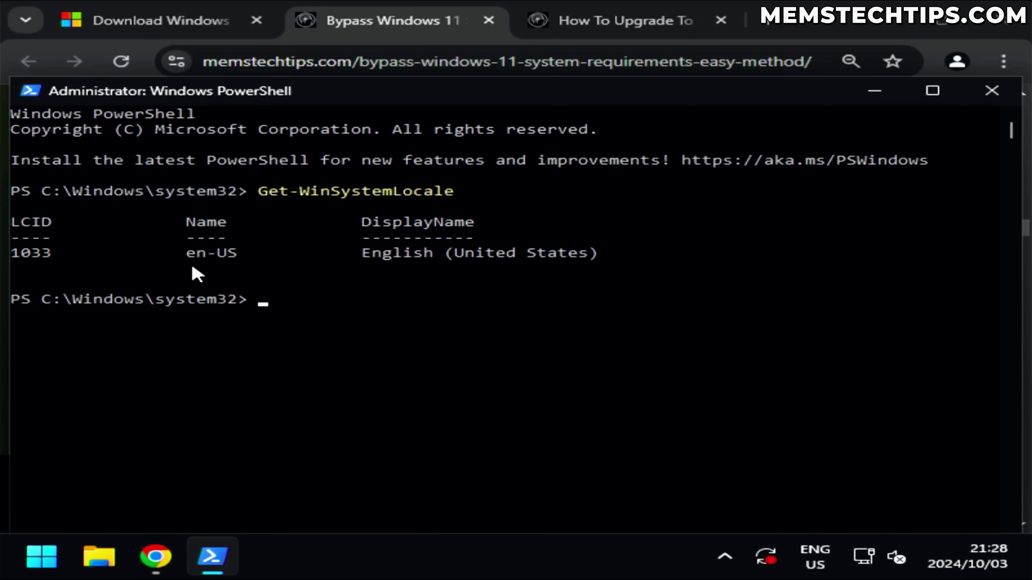
- Copy the dism /online /get-intl command from the guide and run it in PowerShell to check the default system UI language
left_click(357, 23)
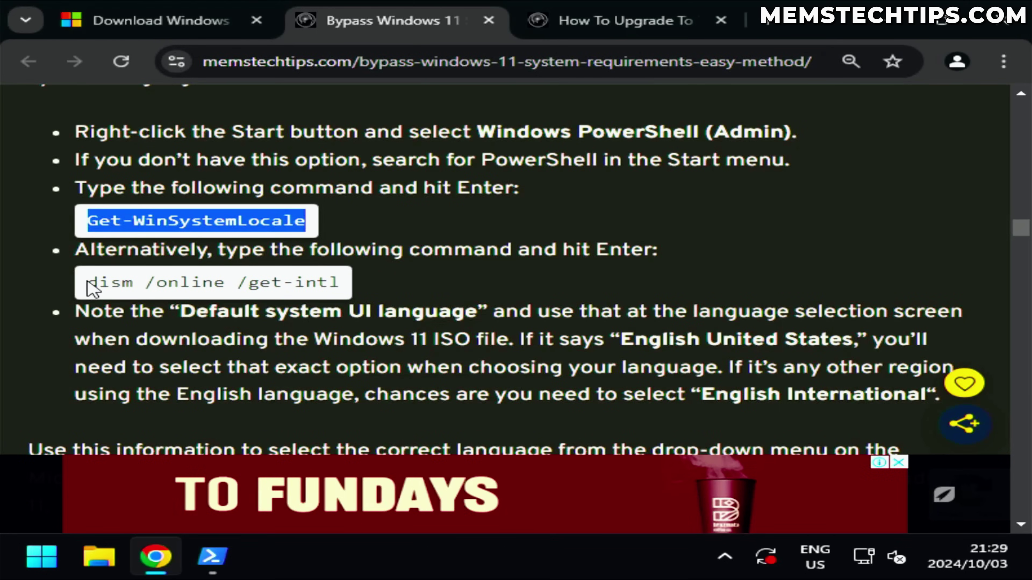
left_click_drag(80, 283, 357, 280)
right_click(319, 286)
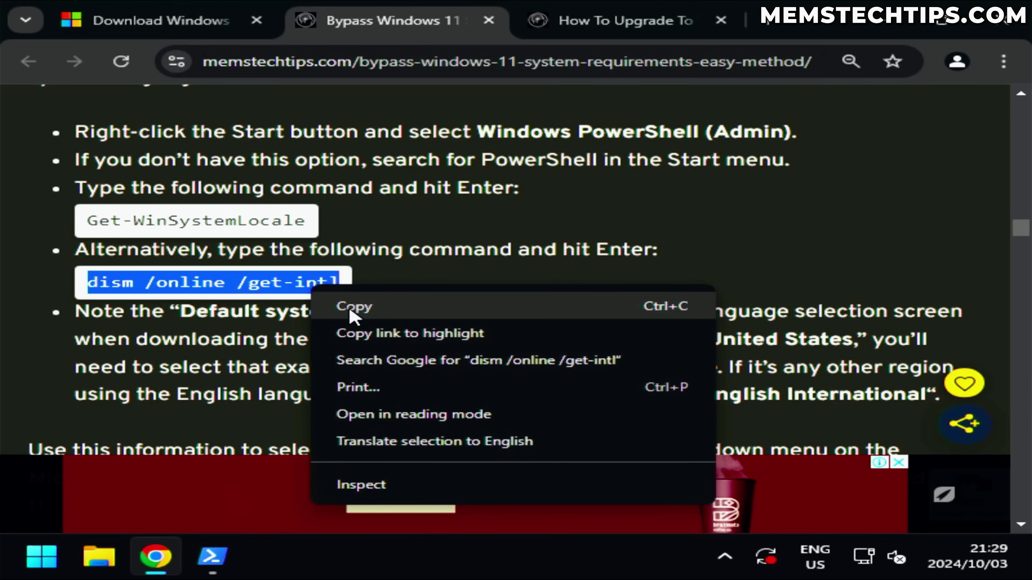
left_click(352, 309)
left_click(213, 557)
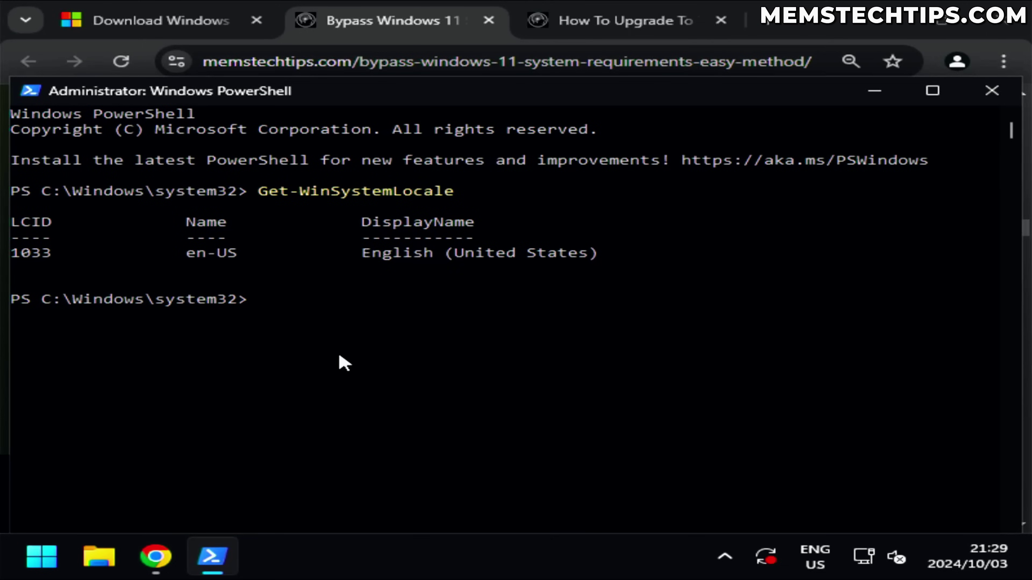
right_click(283, 340)
key("Return")
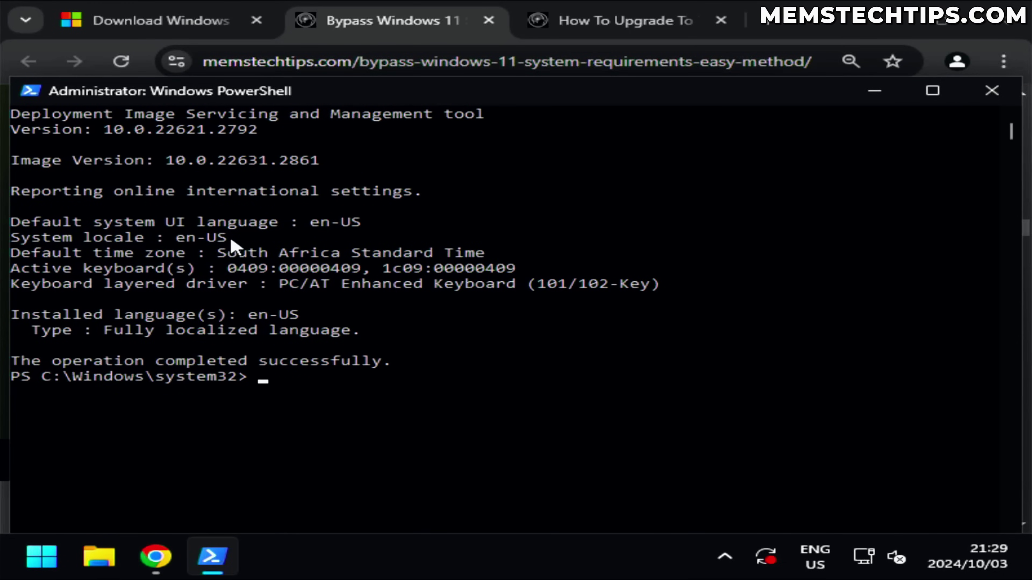
left_click(991, 90)
- Choose English (United States) as the product language for the Windows 11 ISO and try to confirm the choice
left_click(196, 16)
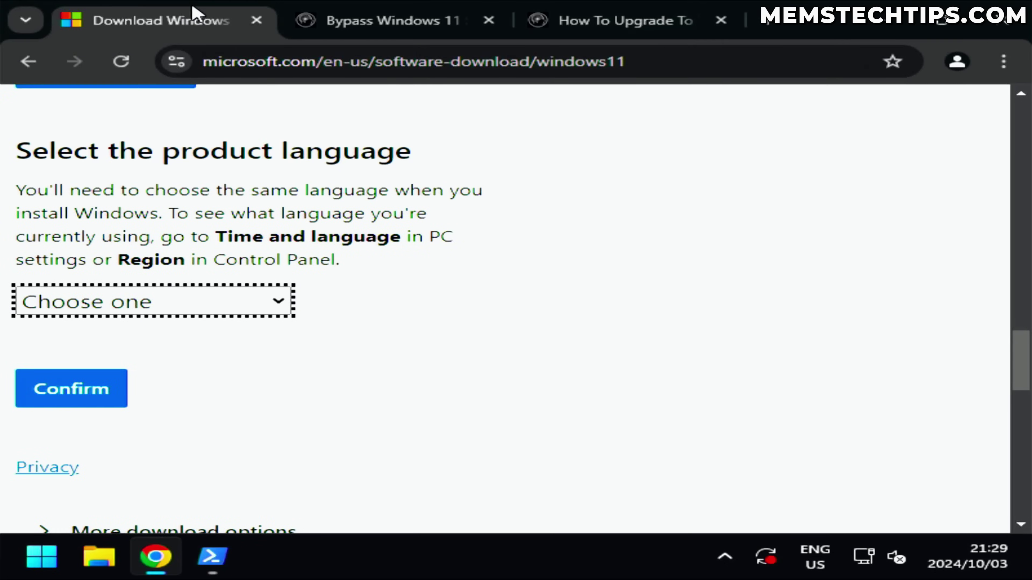
left_click(207, 308)
scroll(284, 114, "down", 2)
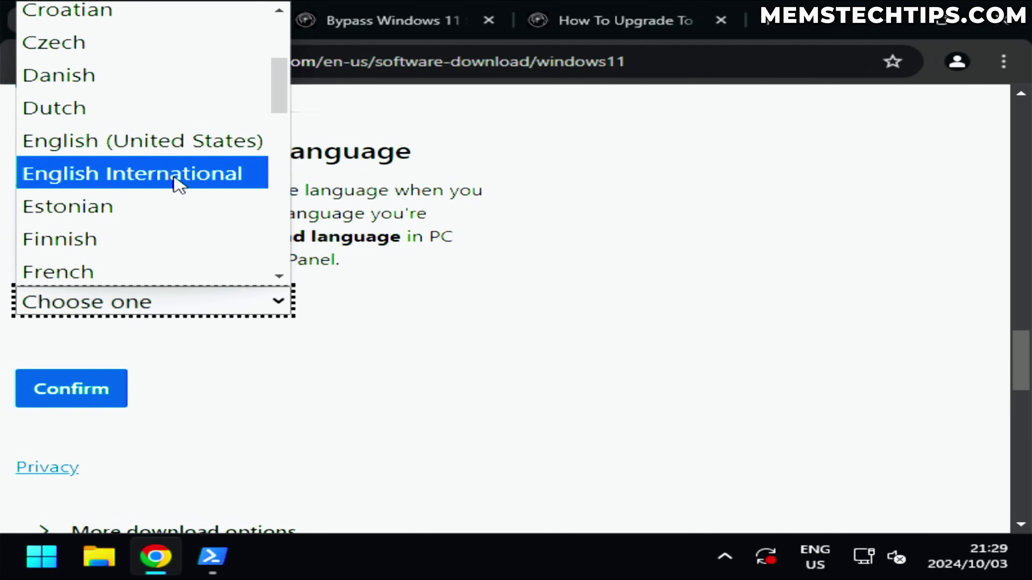
left_click(115, 156)
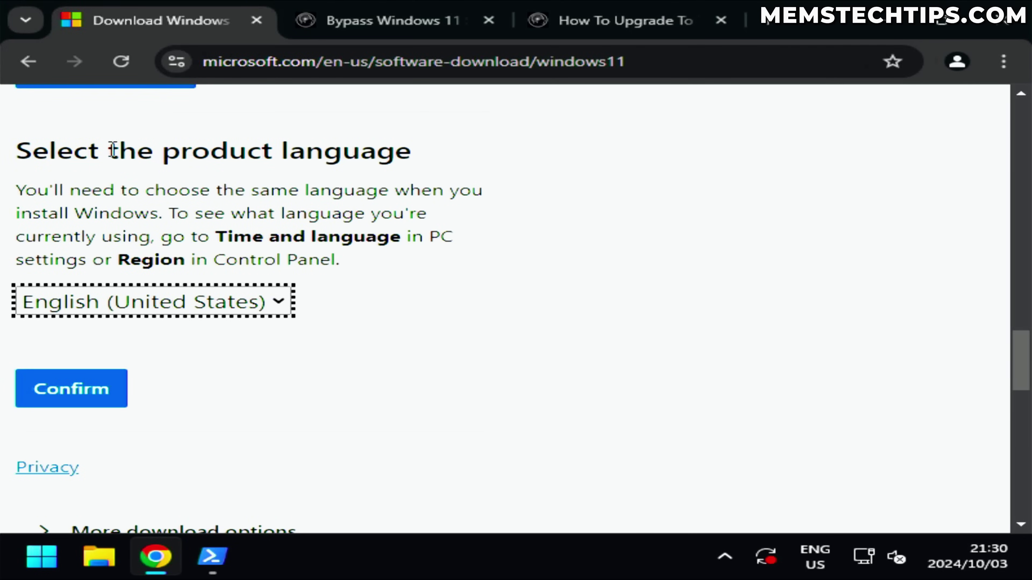
left_click(84, 402)
scroll(1021, 441, "down", 5)
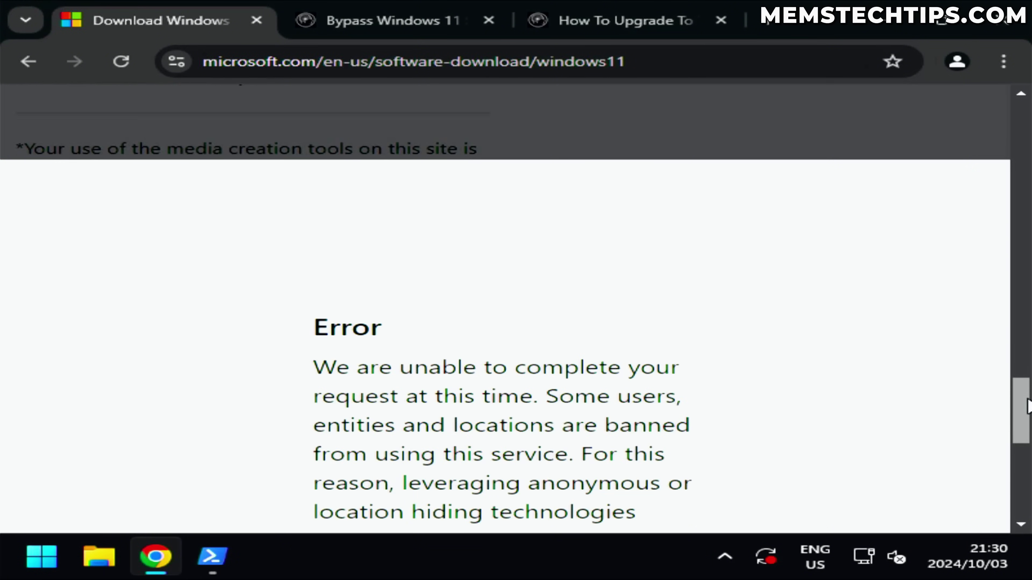
scroll(622, 392, "down", 3)
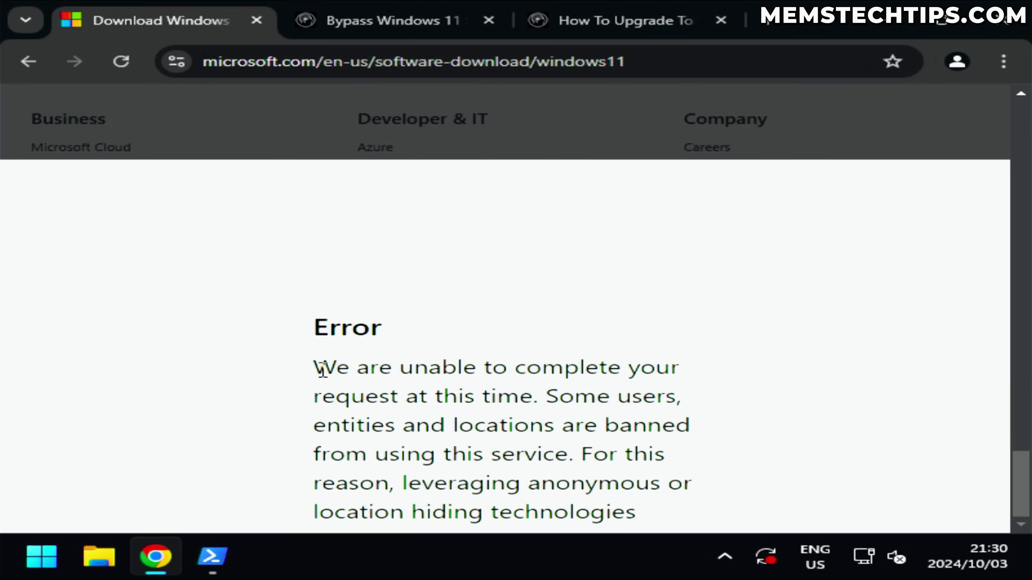
- Leave the download error, reopen Microsoft's Download Windows 11 page and request the Windows 11 multi-edition ISO for x64 devices again
left_click_drag(322, 370, 609, 454)
left_click(495, 436)
left_click(28, 64)
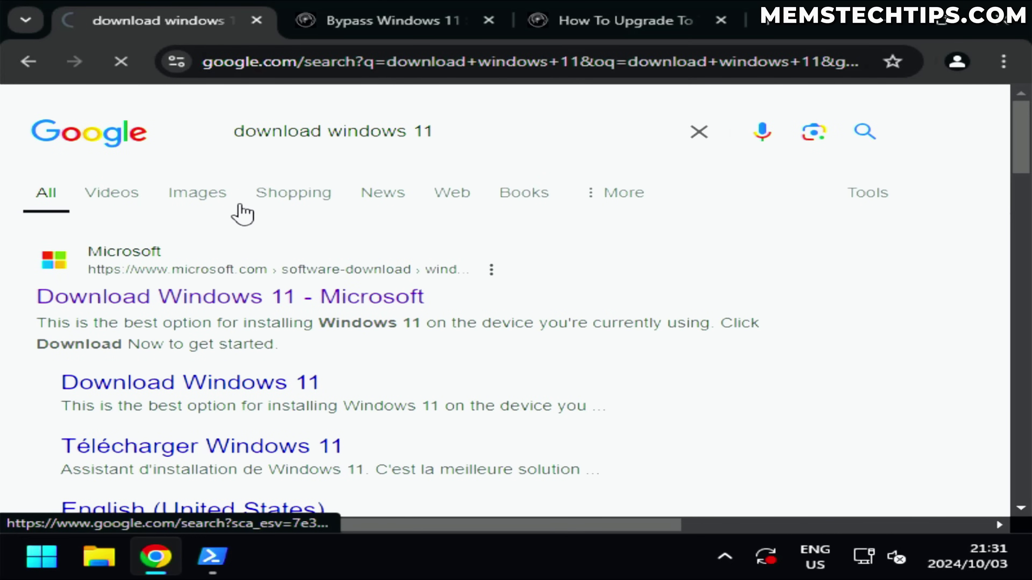
left_click(263, 242)
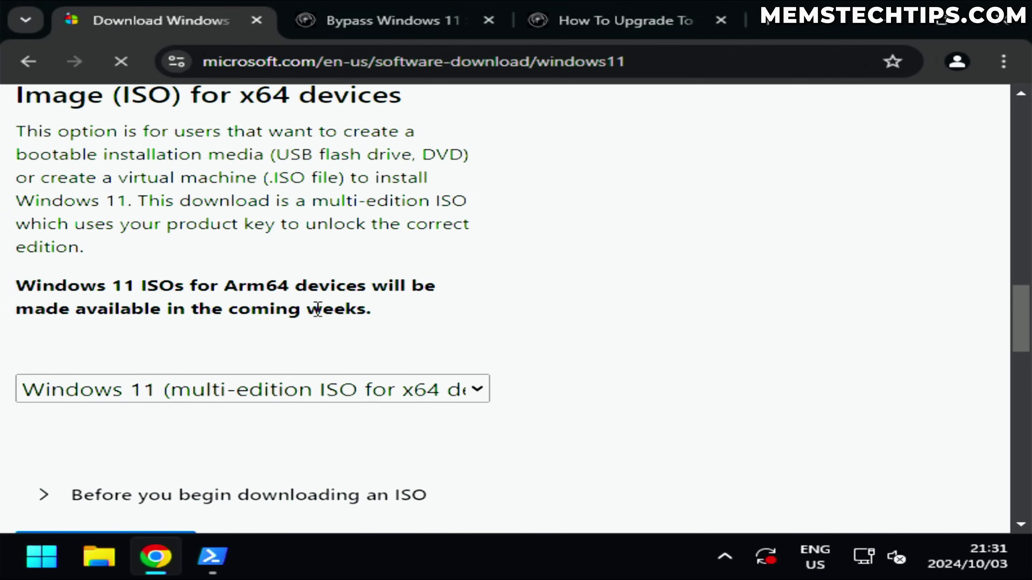
scroll(310, 433, "down", 5)
left_click(127, 357)
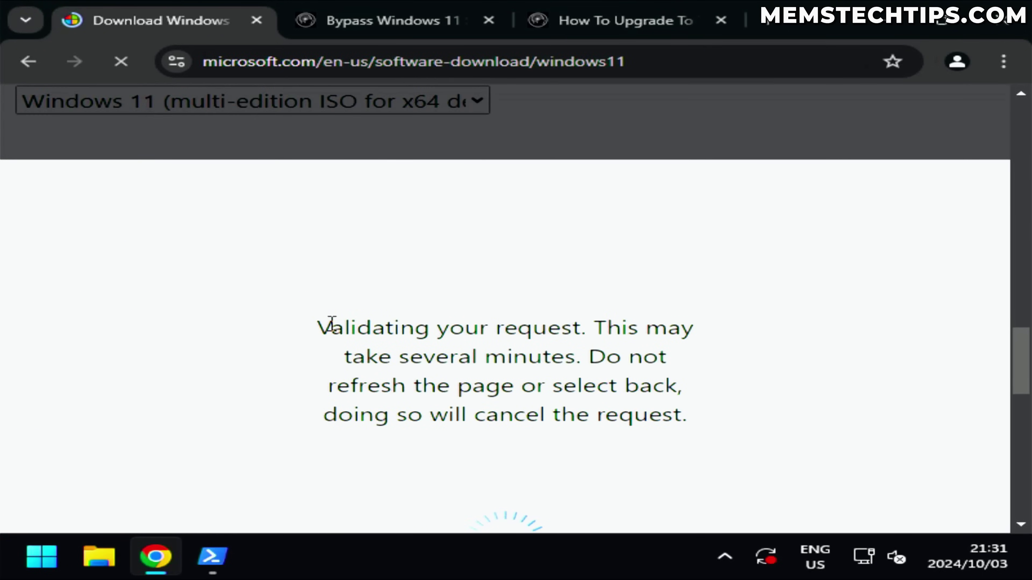
- Select English (United States) as the product language for the ISO and confirm the choice
left_click(168, 203)
scroll(180, 345, "down", 6)
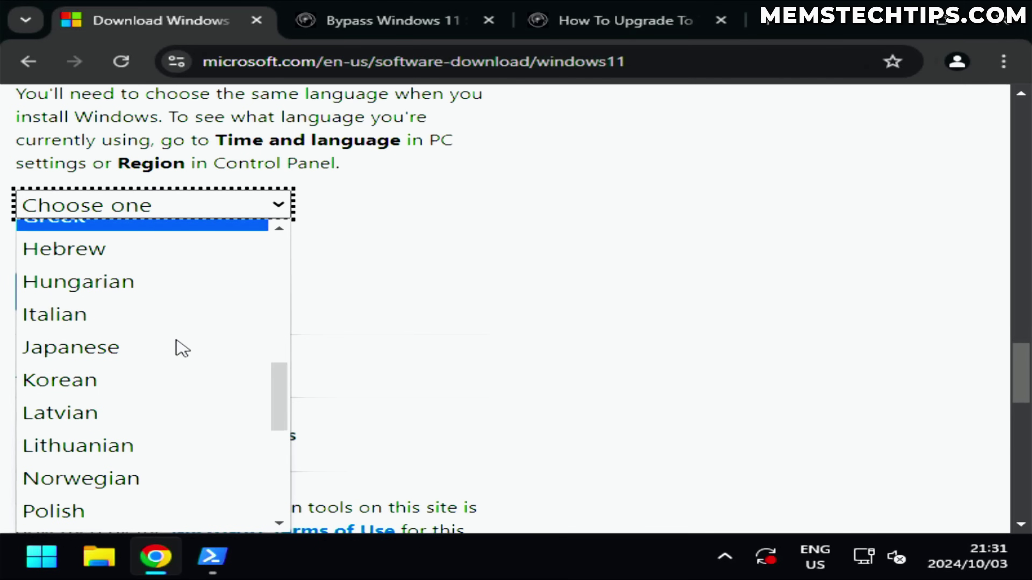
scroll(194, 311, "up", 3)
left_click(171, 358)
left_click(72, 292)
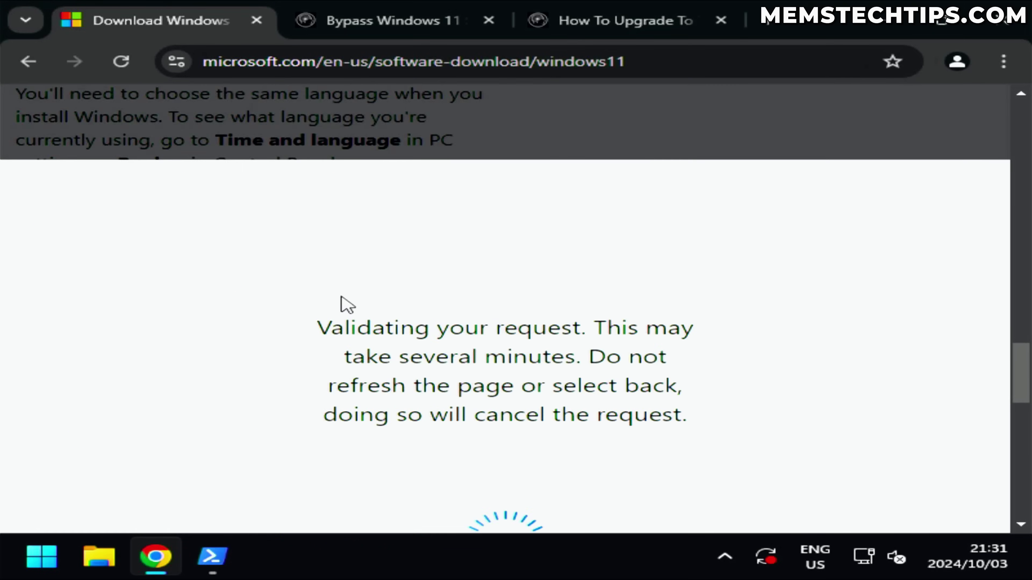
- Download the 64-bit Windows 11 English ISO and show the finished file in its folder
scroll(444, 245, "up", 2)
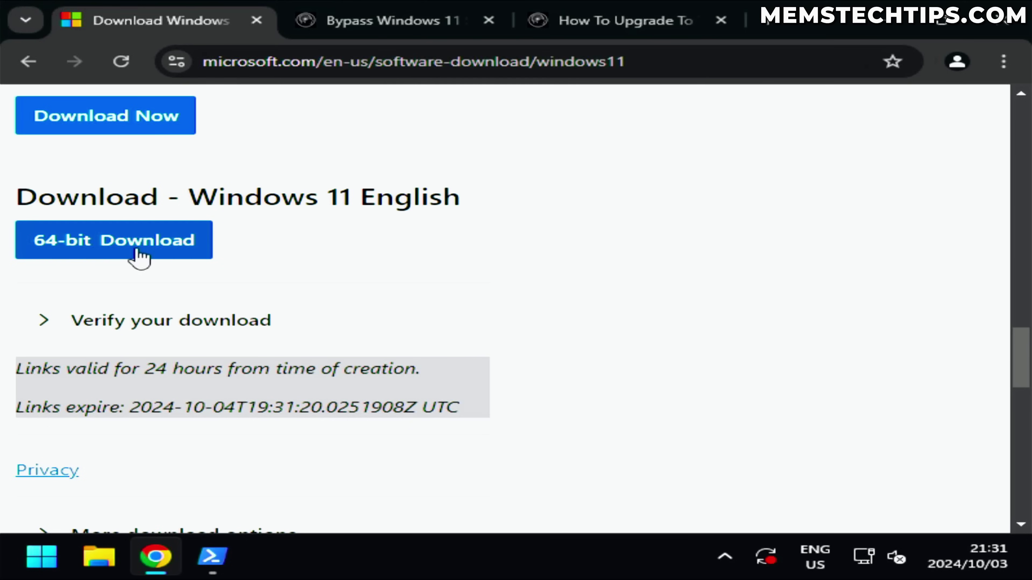
left_click(121, 252)
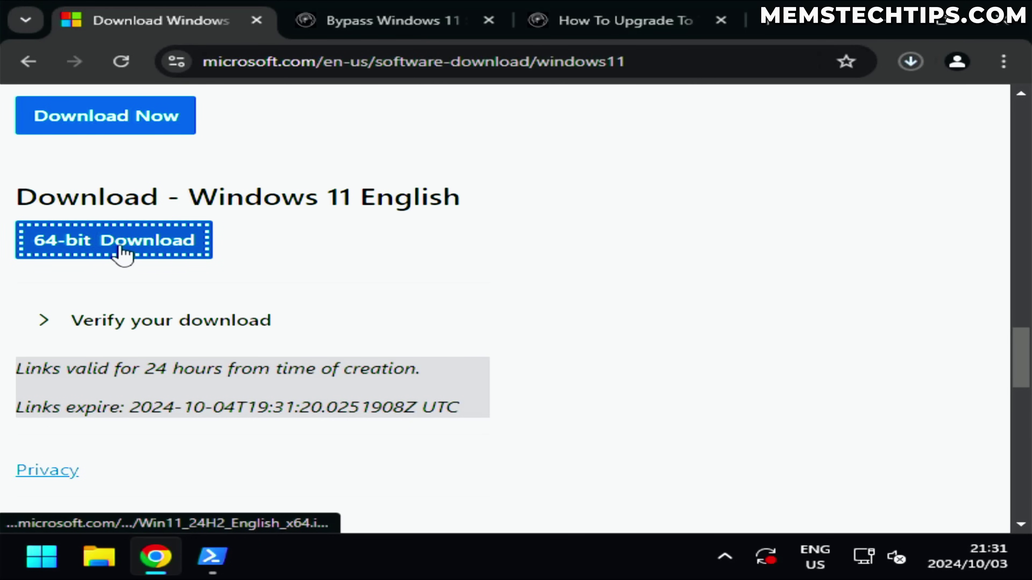
left_click(909, 65)
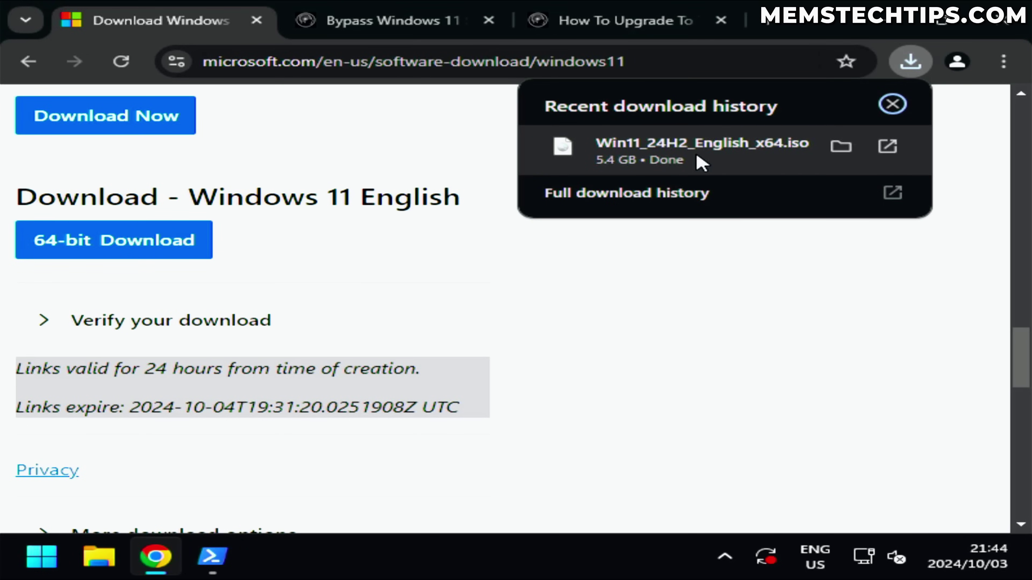
left_click(841, 146)
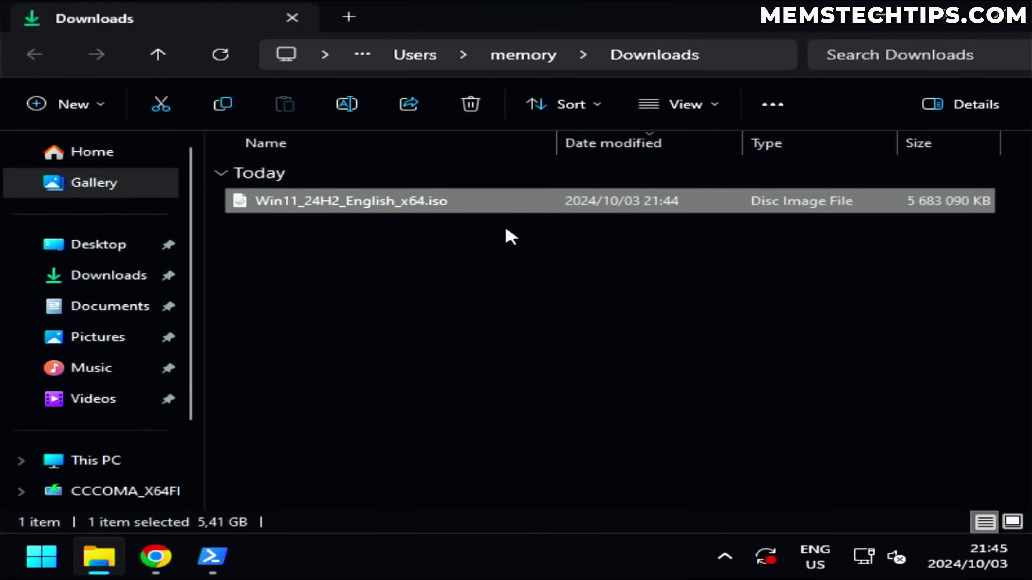
- Mount Win11_24H2_English_x64.iso from the Downloads folder and allow the file to open
right_click(404, 209)
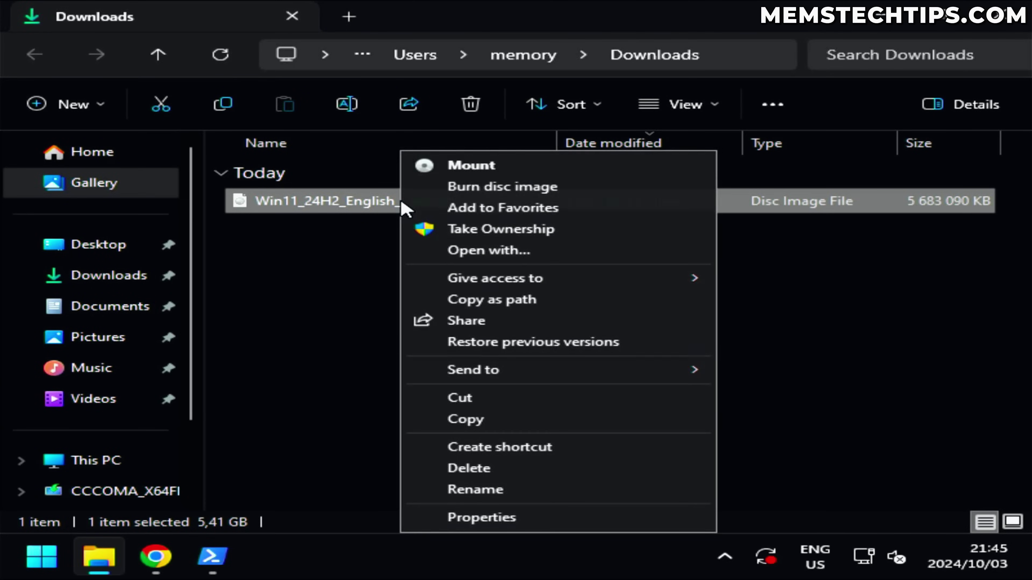
left_click(452, 169)
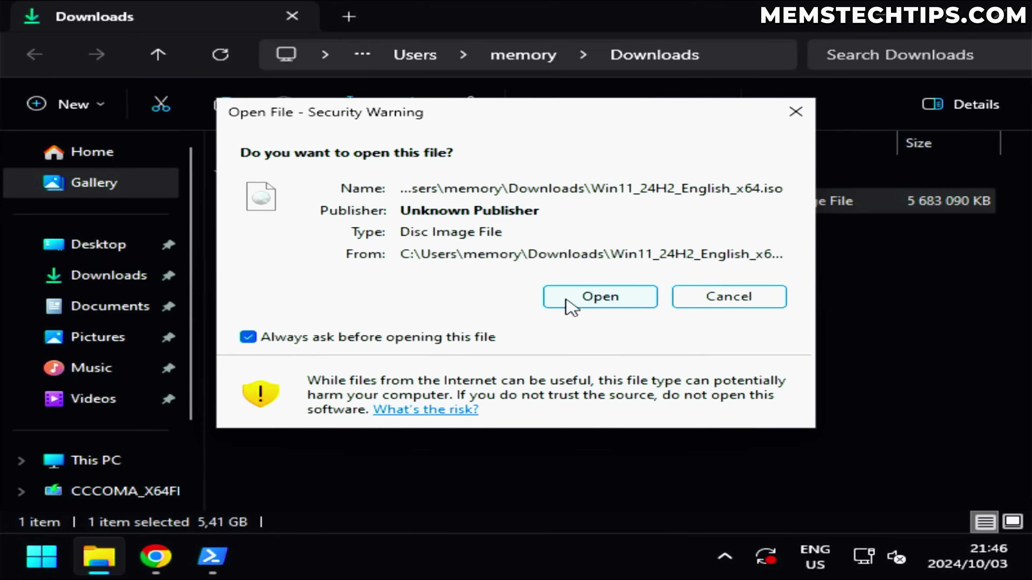
left_click(569, 301)
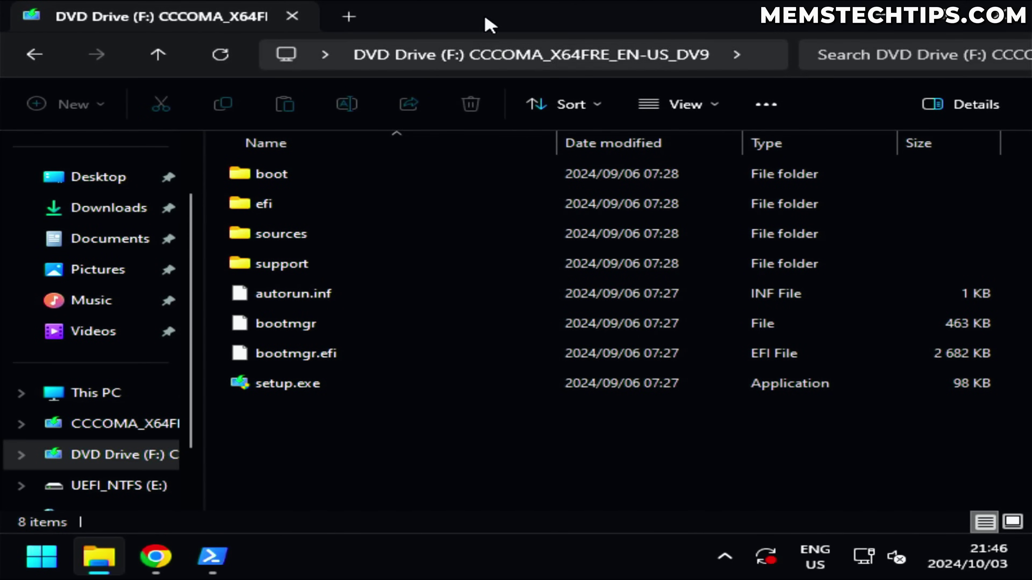
- Minimize the browser, close PowerShell and snap the mounted DVD drive window to the left half of the desktop
left_click_drag(486, 28, 357, 131)
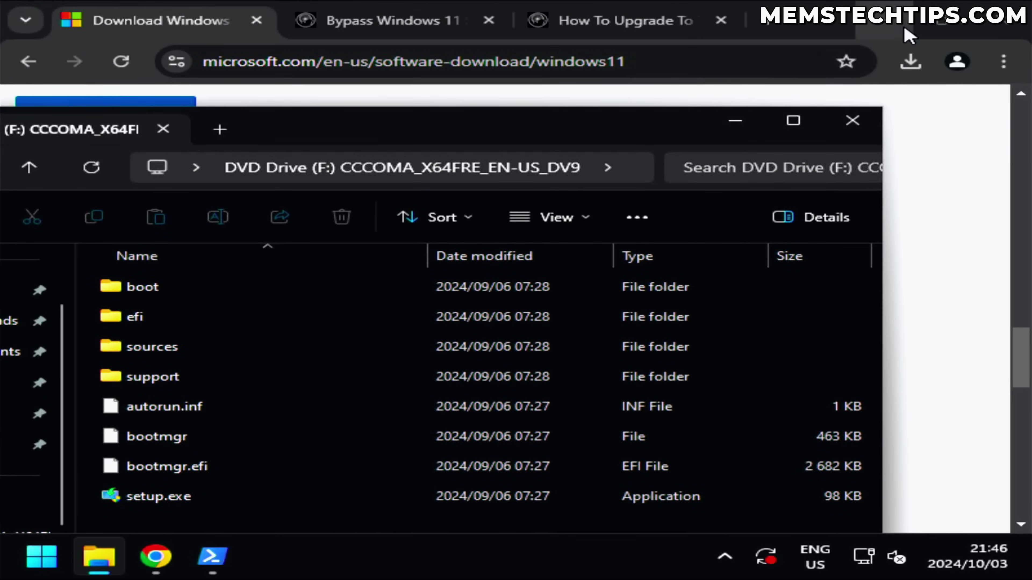
left_click(868, 35)
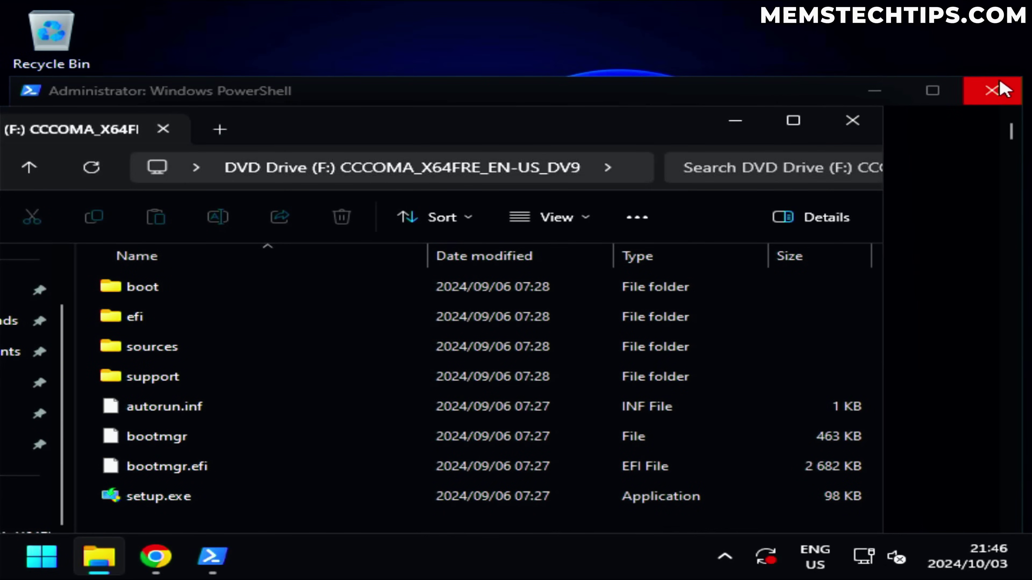
left_click(995, 89)
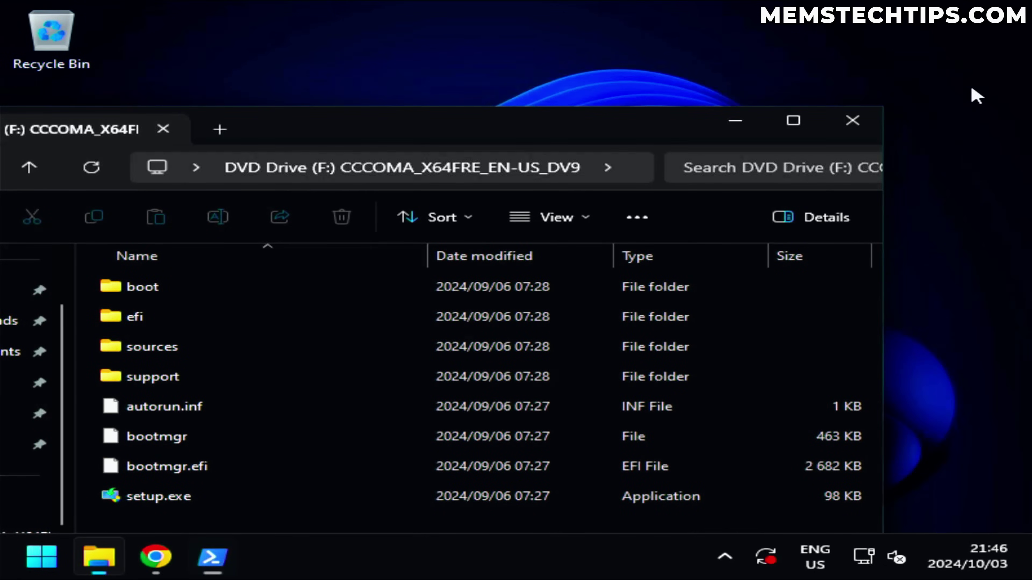
left_click_drag(336, 132, 3, 154)
left_click(666, 153)
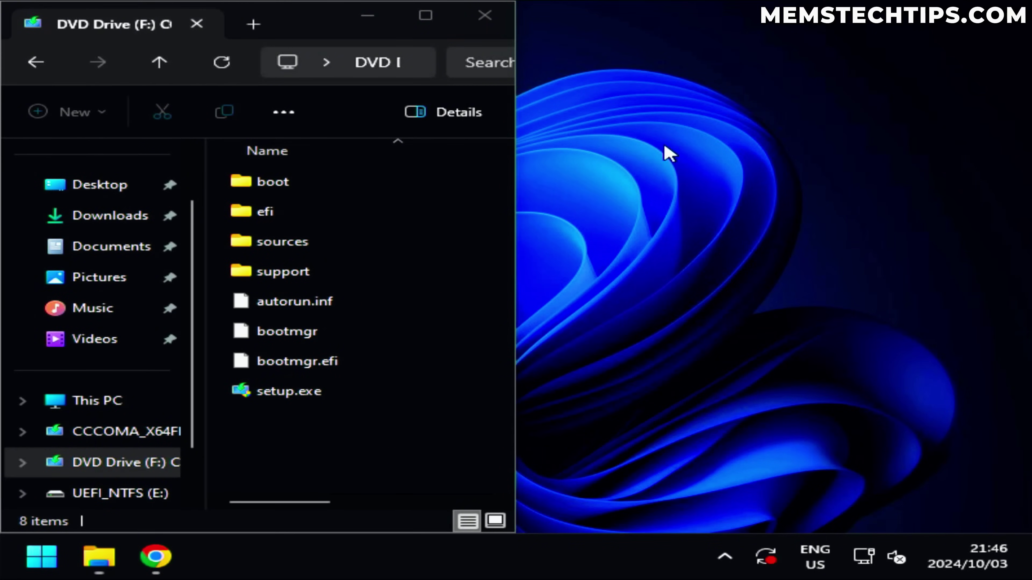
- Create a desktop folder named Windows 11 24H2 and open it
right_click(662, 114)
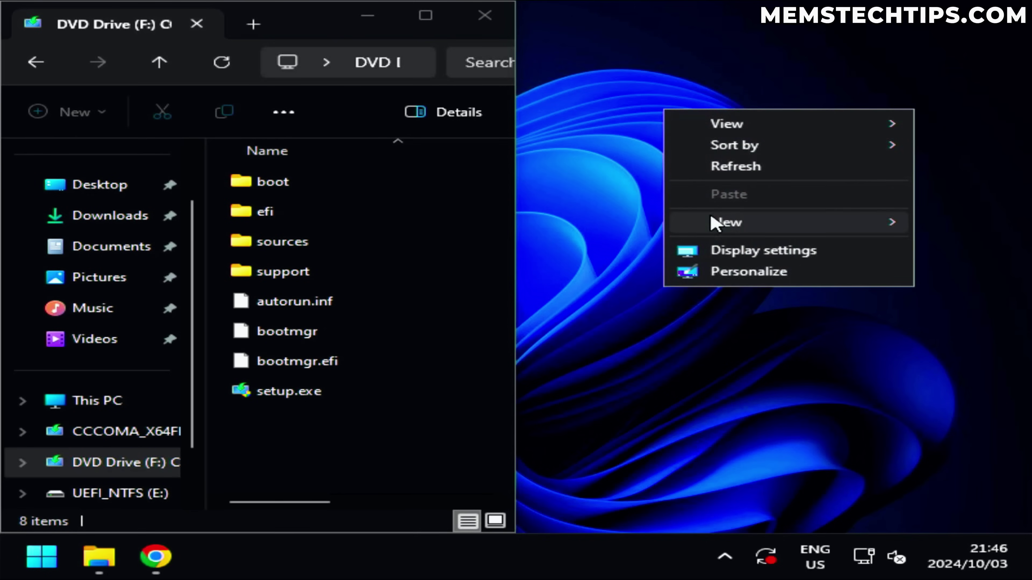
mouse_move(841, 224)
left_click(523, 228)
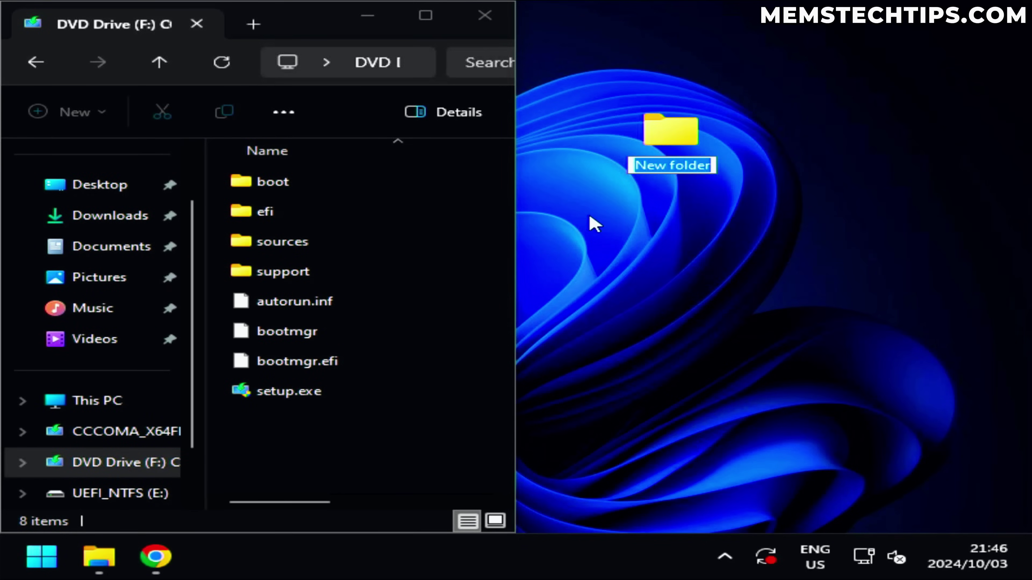
type("Windows 1")
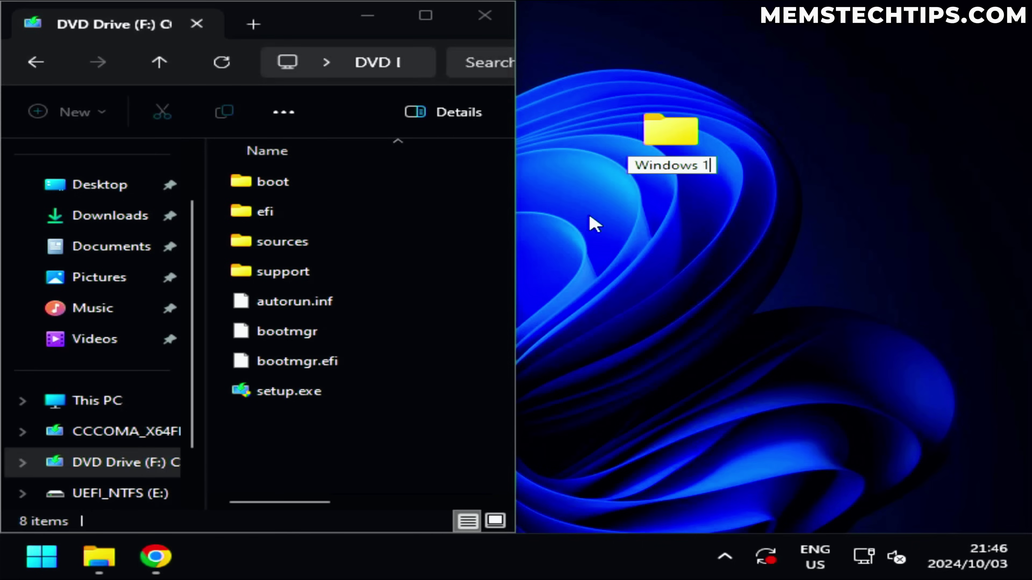
type("1 24H2")
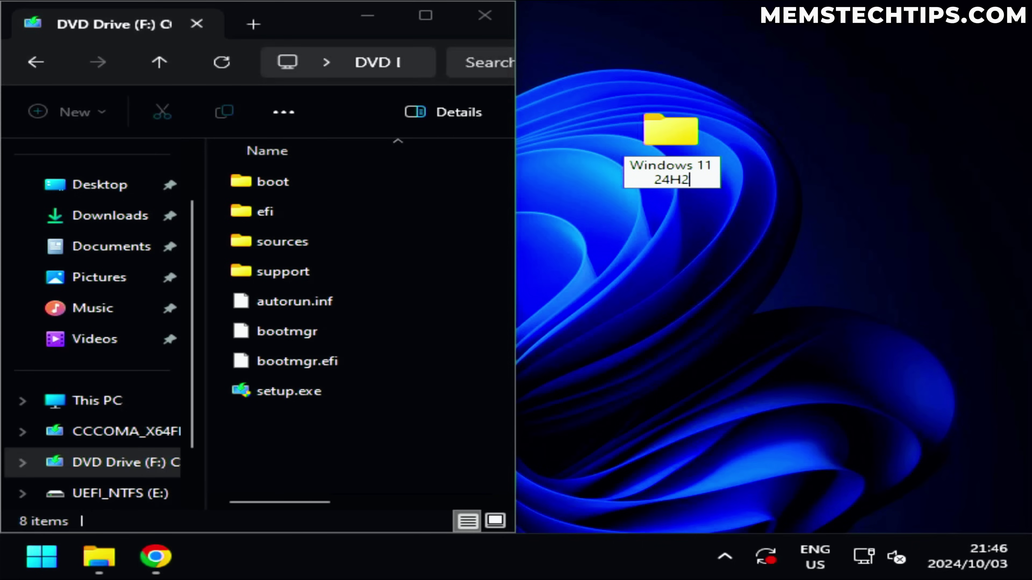
key("Return")
key("Return")
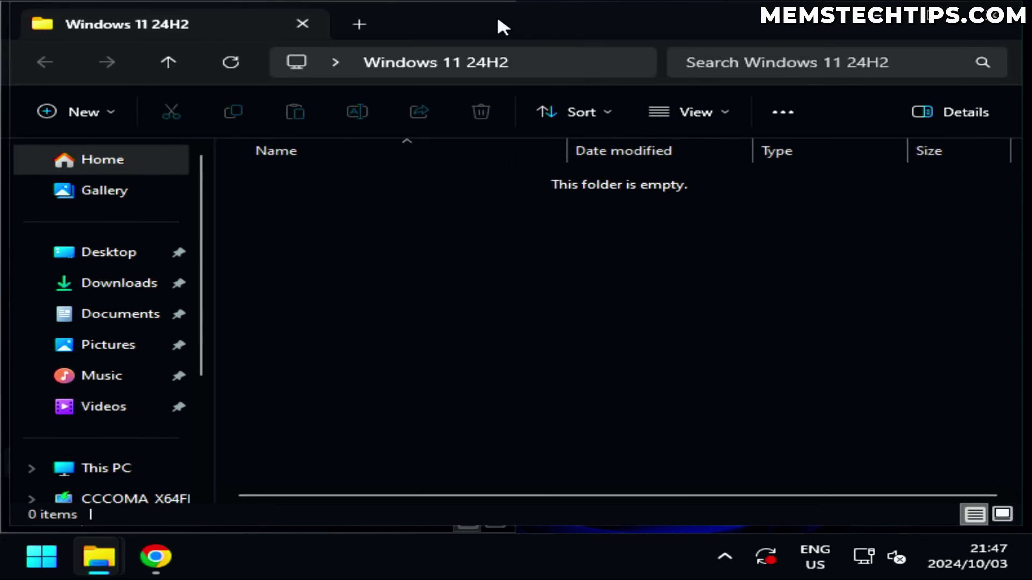
- Snap the Windows 11 24H2 folder beside the DVD drive window and copy all of the drive's files and folders into it
left_click_drag(503, 27, 1022, 202)
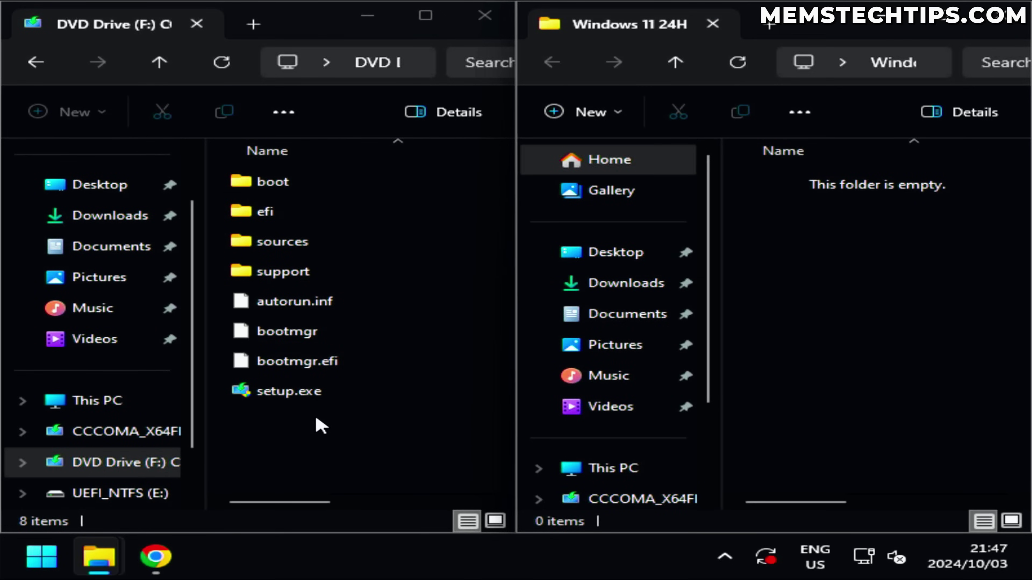
left_click_drag(323, 421, 272, 190)
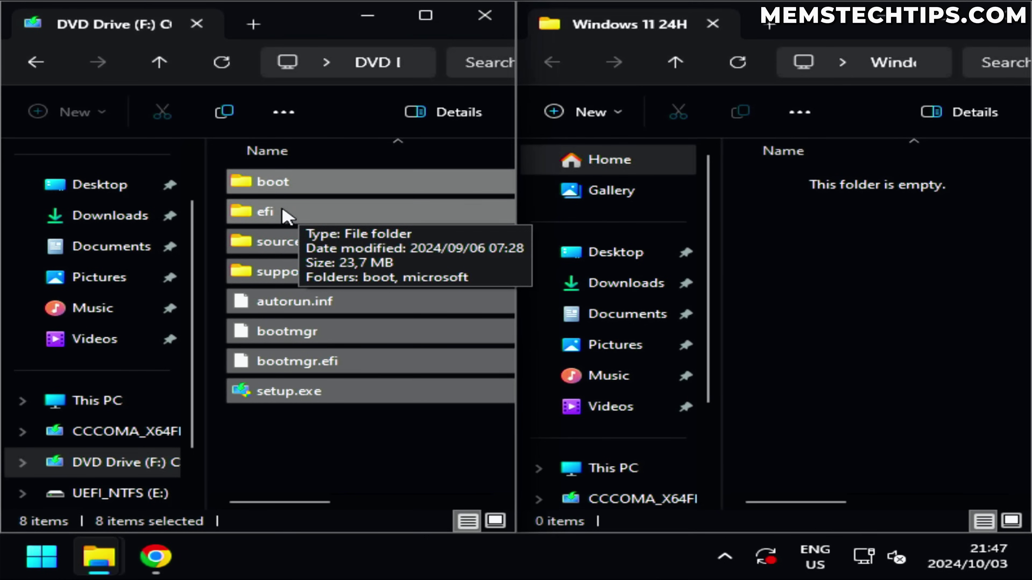
left_click_drag(288, 214, 799, 246)
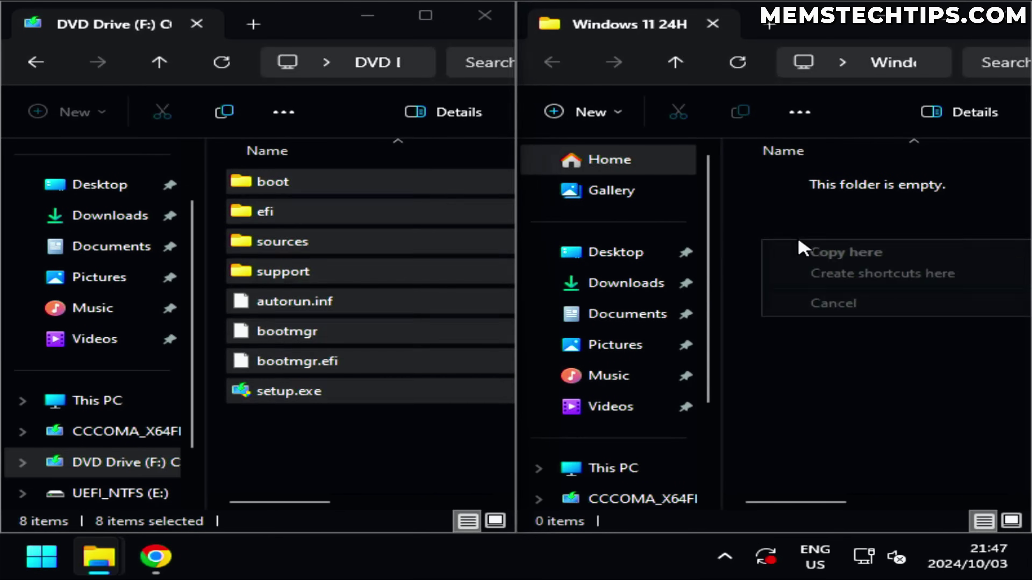
left_click(847, 255)
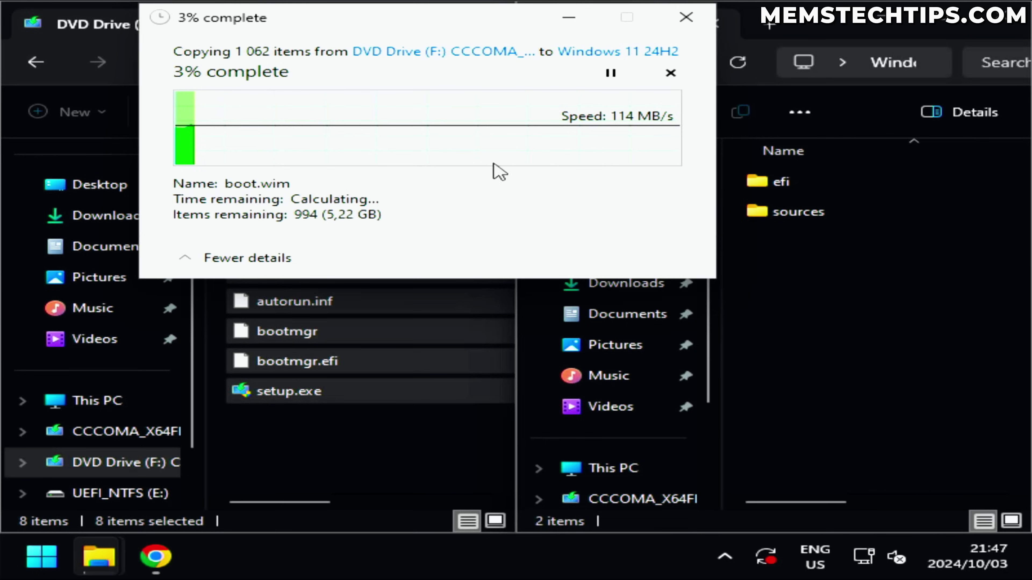
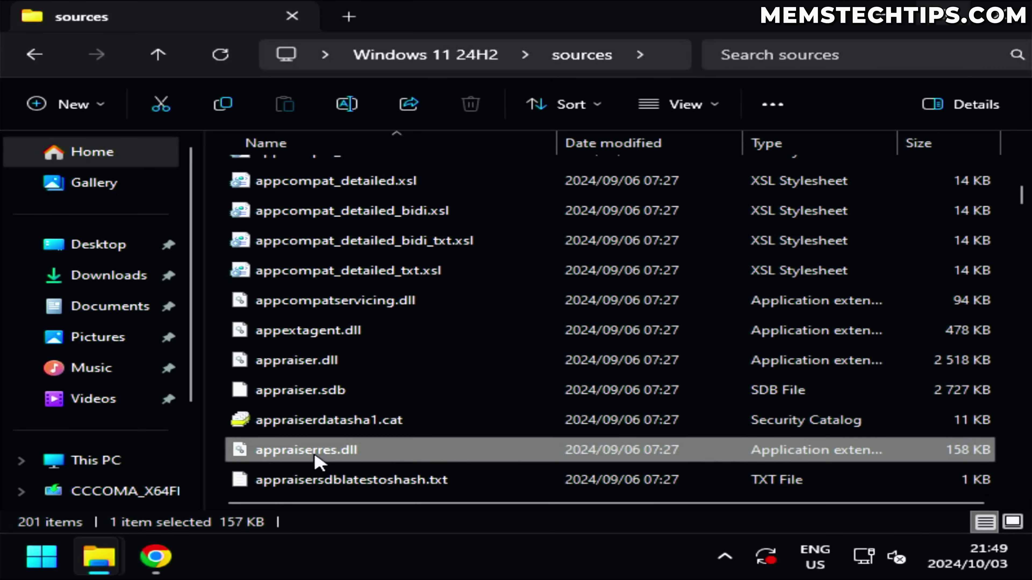
scroll(319, 459, "down", 1)
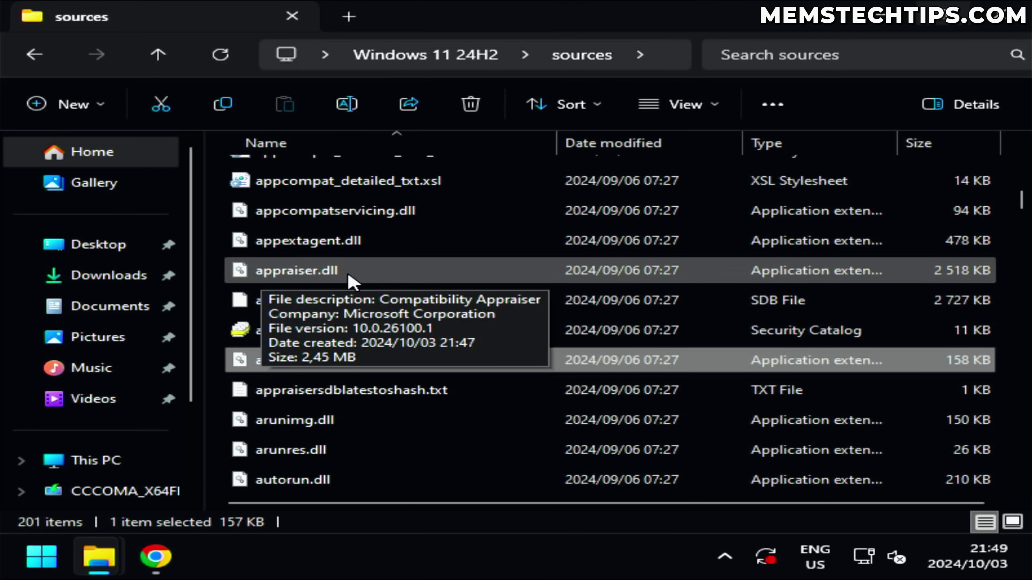
scroll(327, 392, "down", 1)
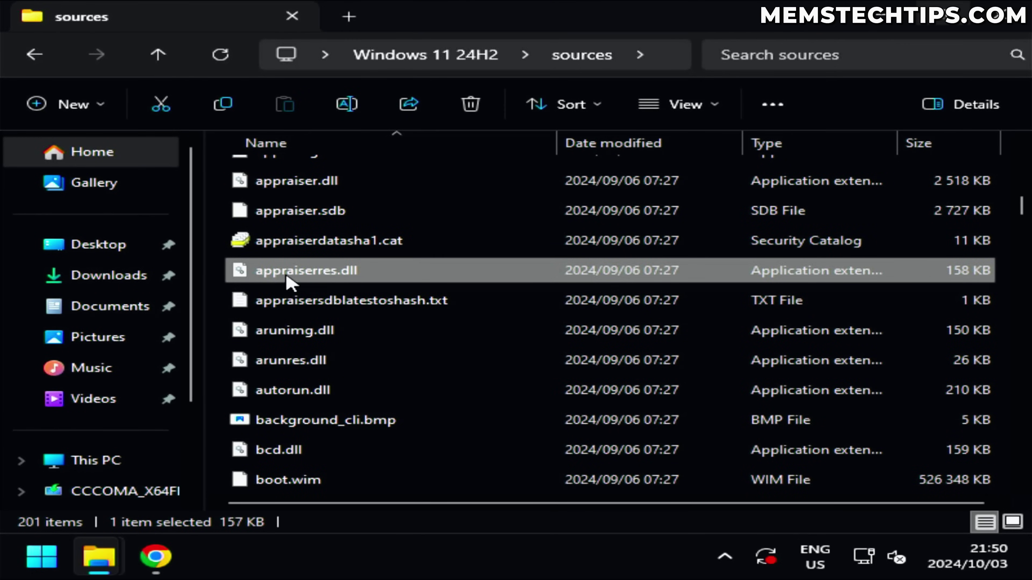
mouse_move(337, 273)
right_click(378, 280)
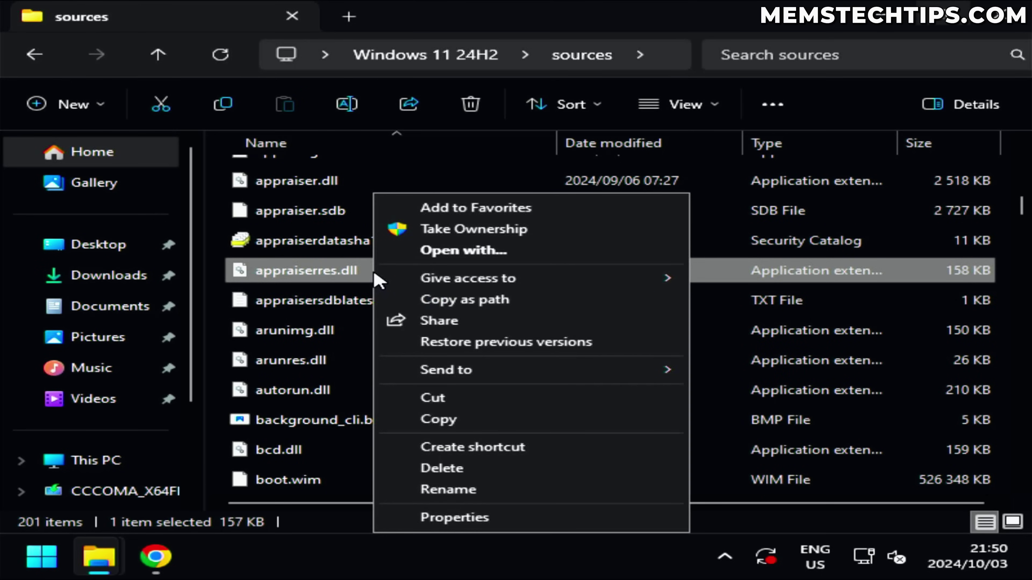
left_click(425, 251)
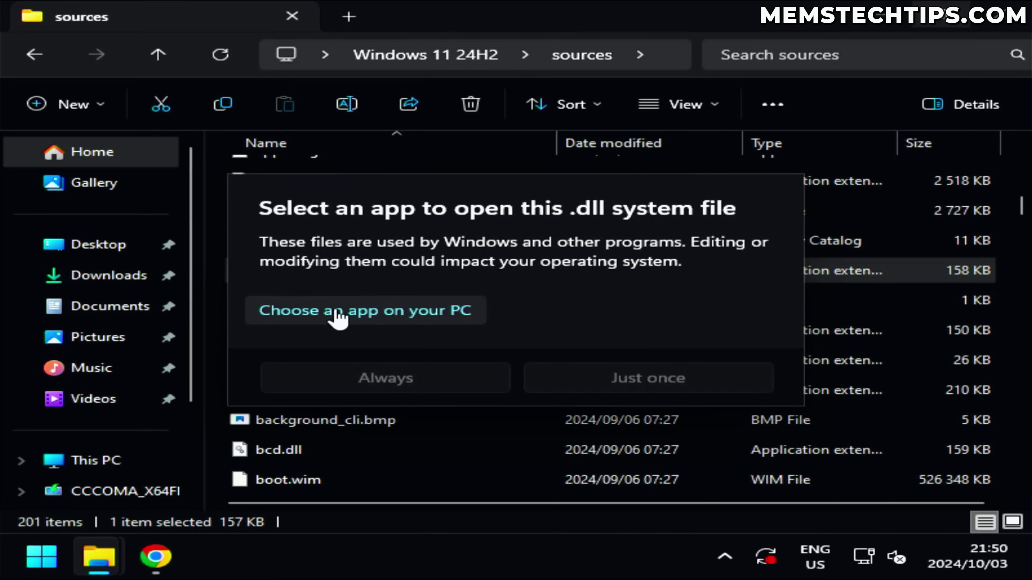
left_click(373, 310)
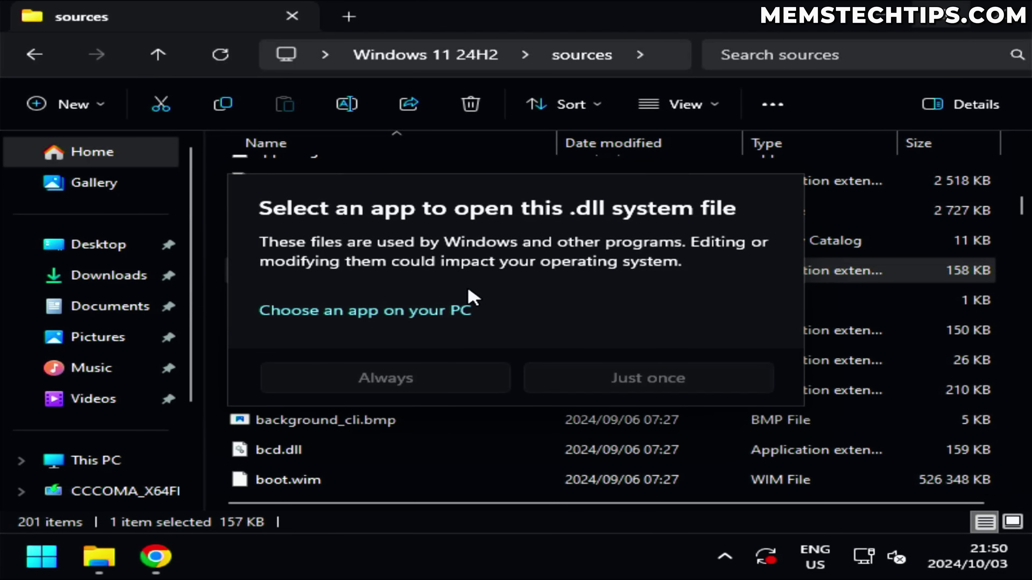
key("Escape")
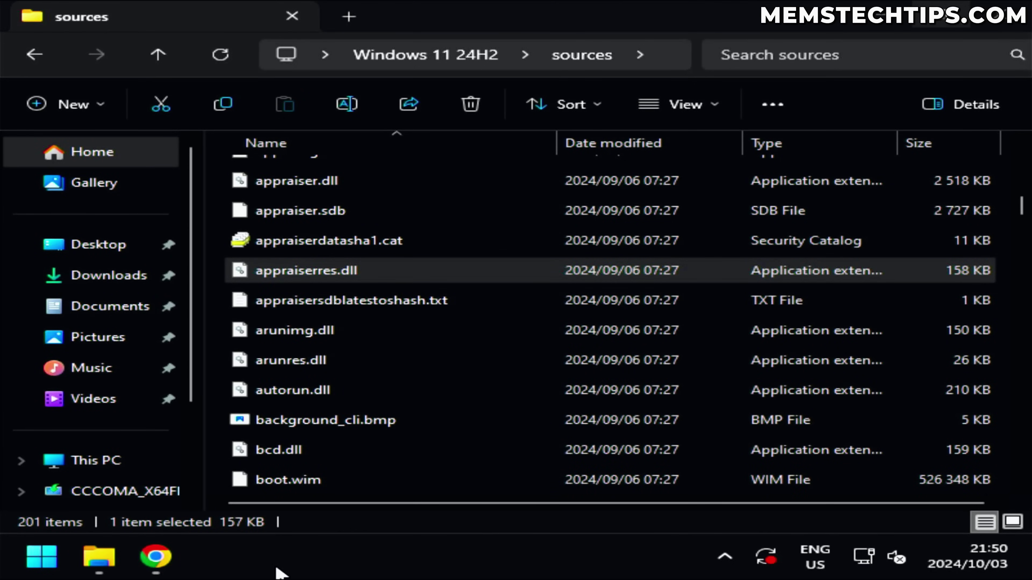
- Launch Notepad by running notepad.exe from the Run dialog
key("super+r")
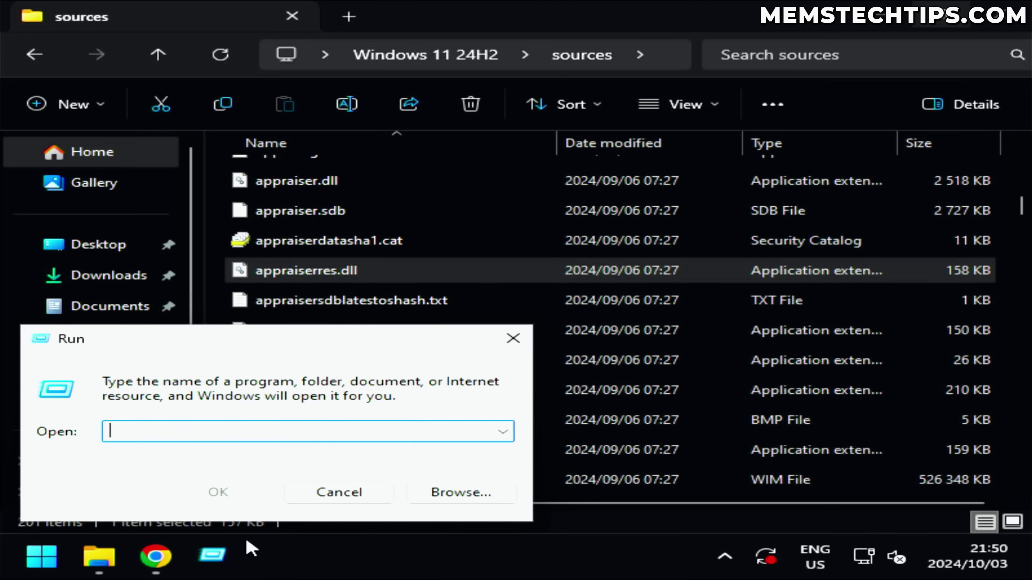
type("notepad.exe")
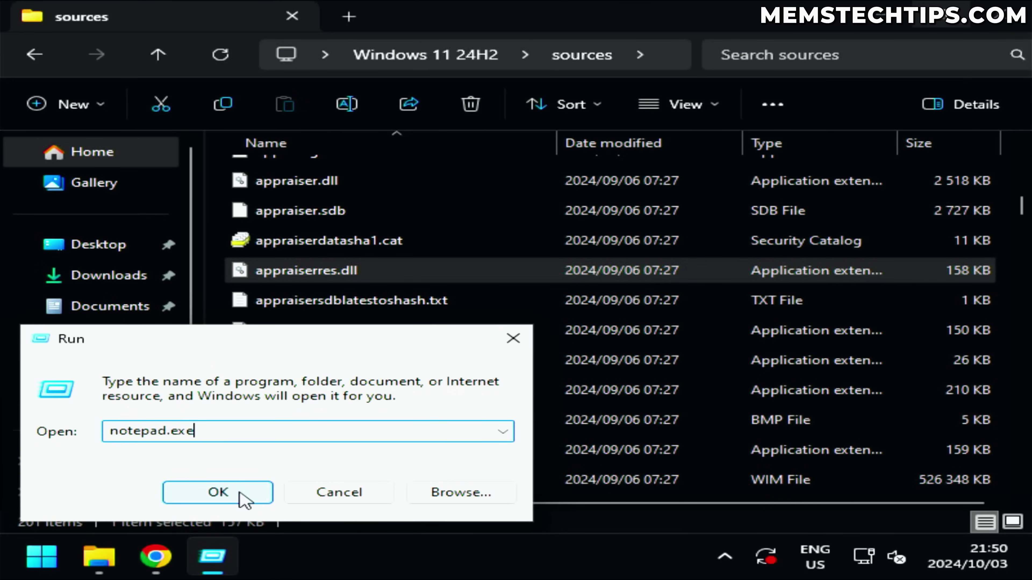
left_click(244, 500)
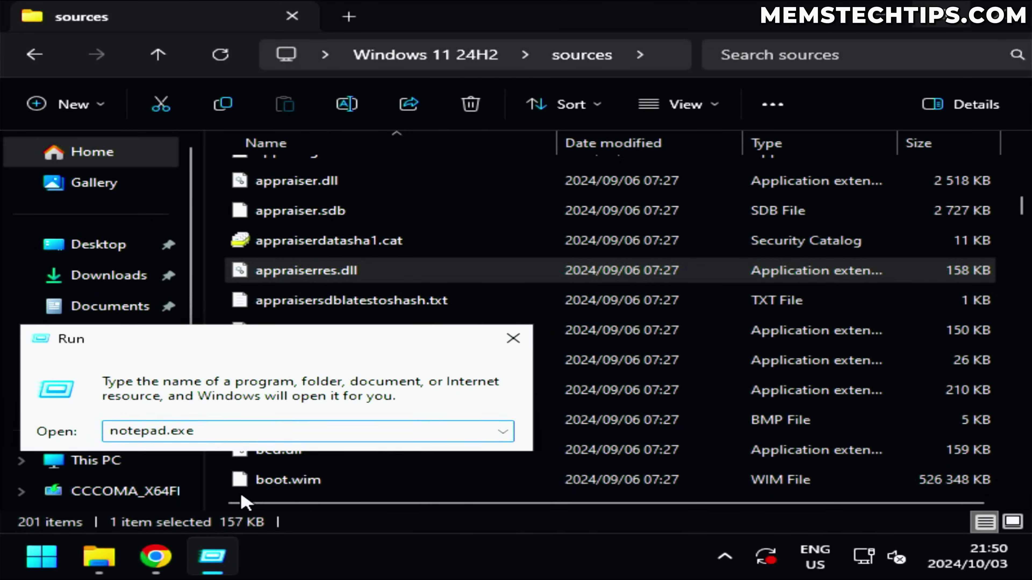
- Open appraiserres.dll from the sources folder in the Notepad window
left_click_drag(265, 129, 504, 154)
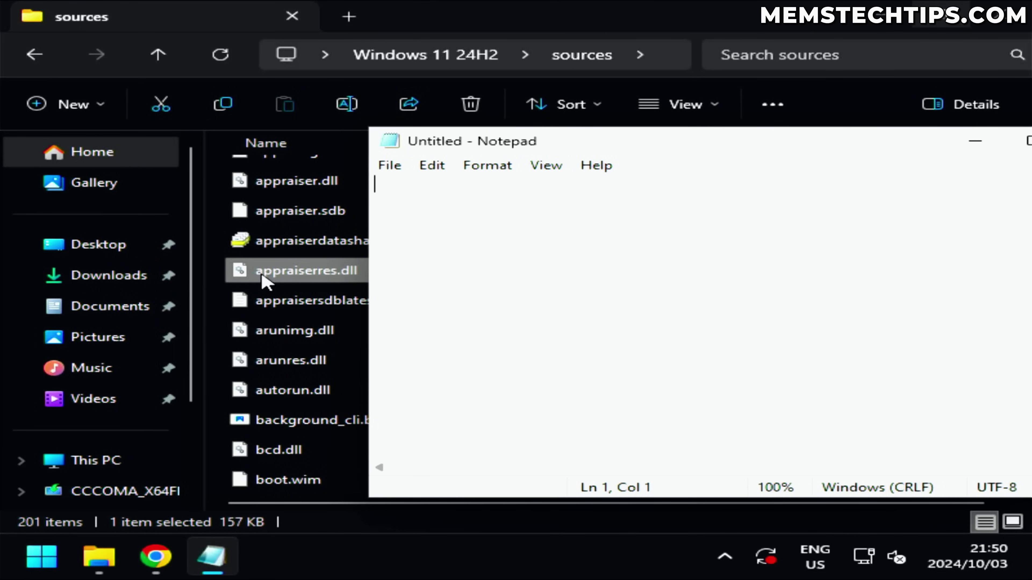
left_click_drag(264, 281, 541, 275)
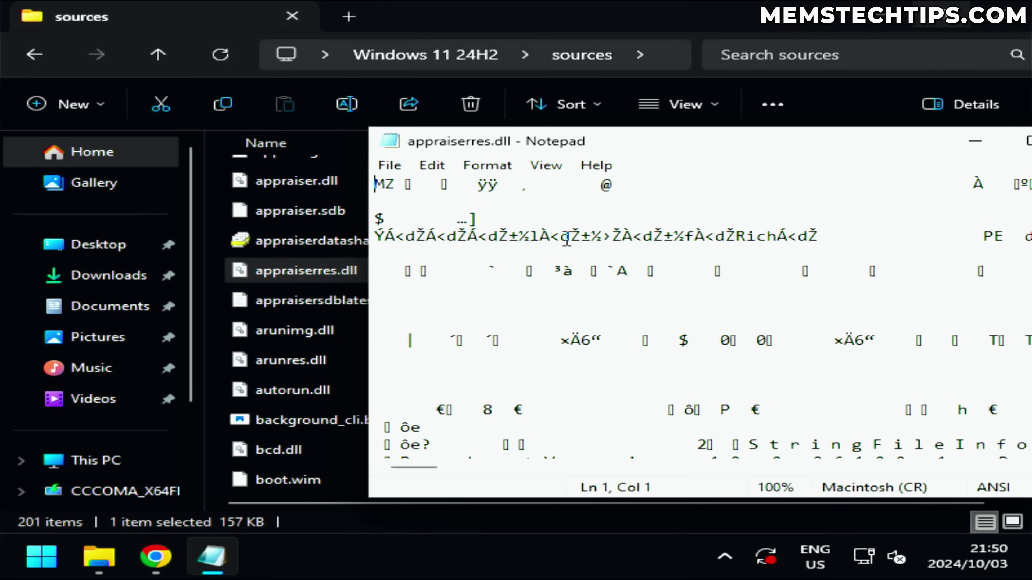
left_click_drag(509, 143, 299, 140)
- Delete the entire contents of appraiserres.dll
scroll(472, 247, "down", 15)
scroll(463, 255, "up", 5)
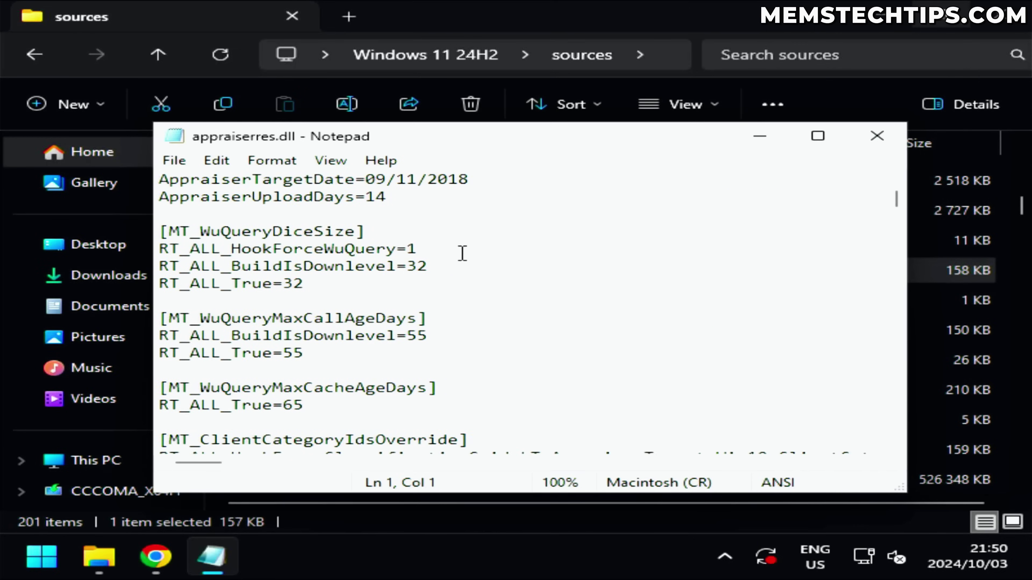
scroll(447, 276, "down", 8)
left_click(408, 300)
left_click(472, 267)
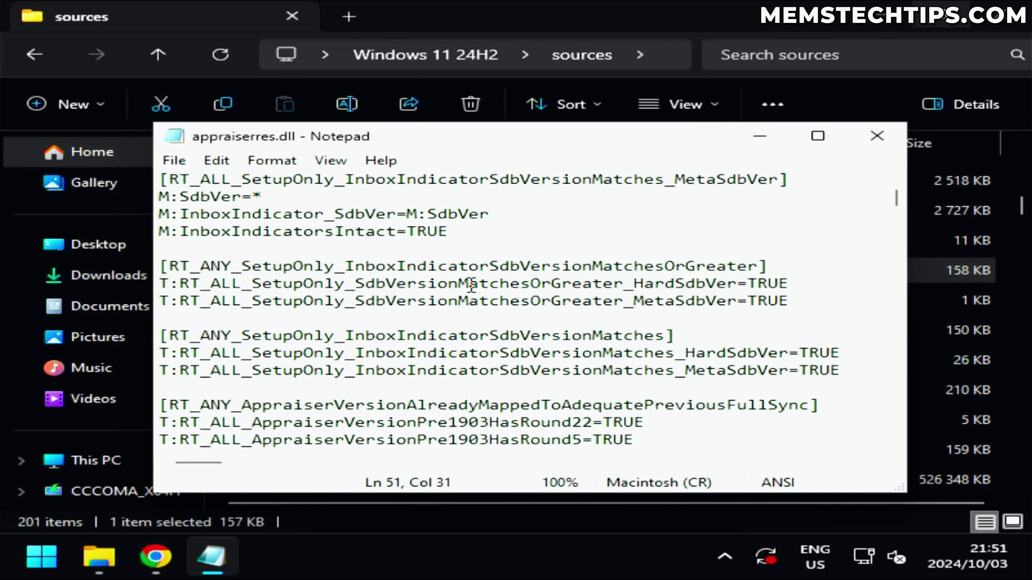
key("ctrl+shift+End")
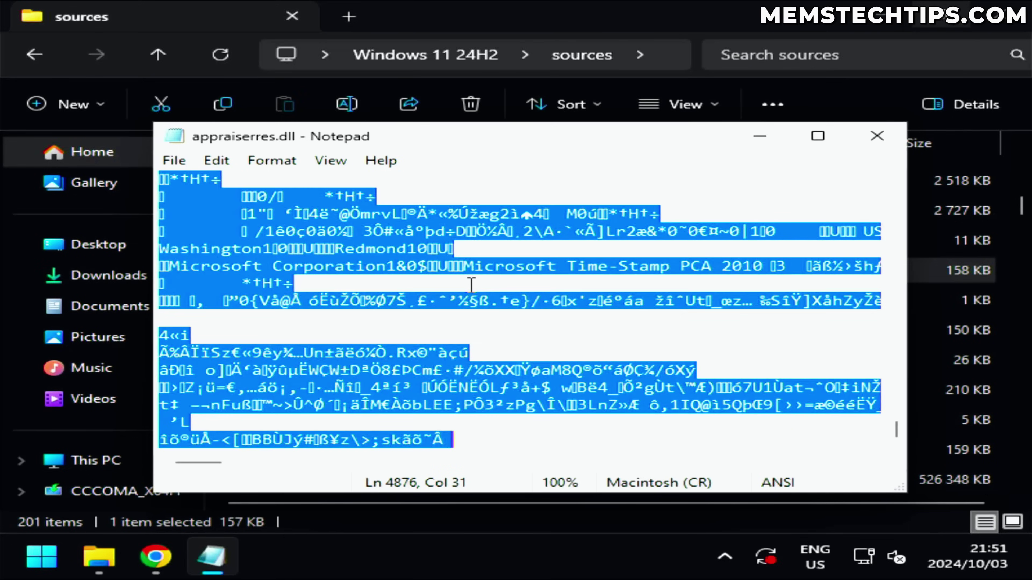
key("Delete")
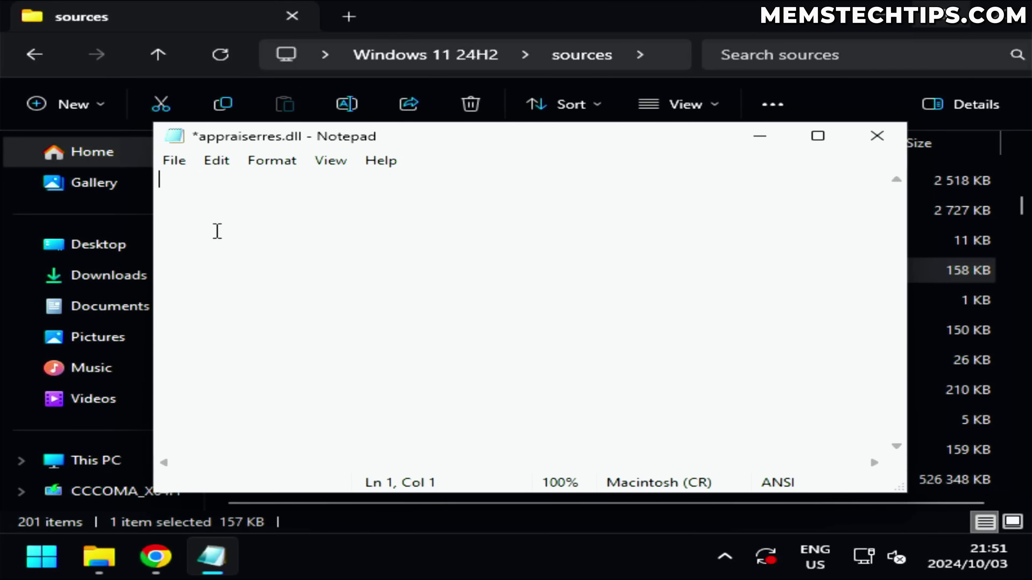
- Save the emptied appraiserres.dll, close Notepad and check the file's size in the sources folder
left_click(174, 162)
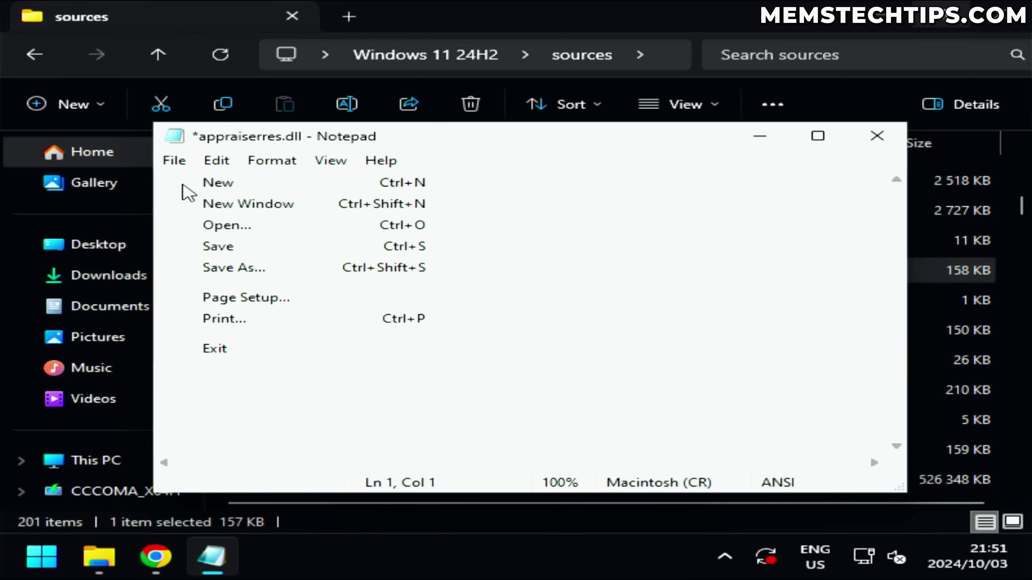
left_click(235, 245)
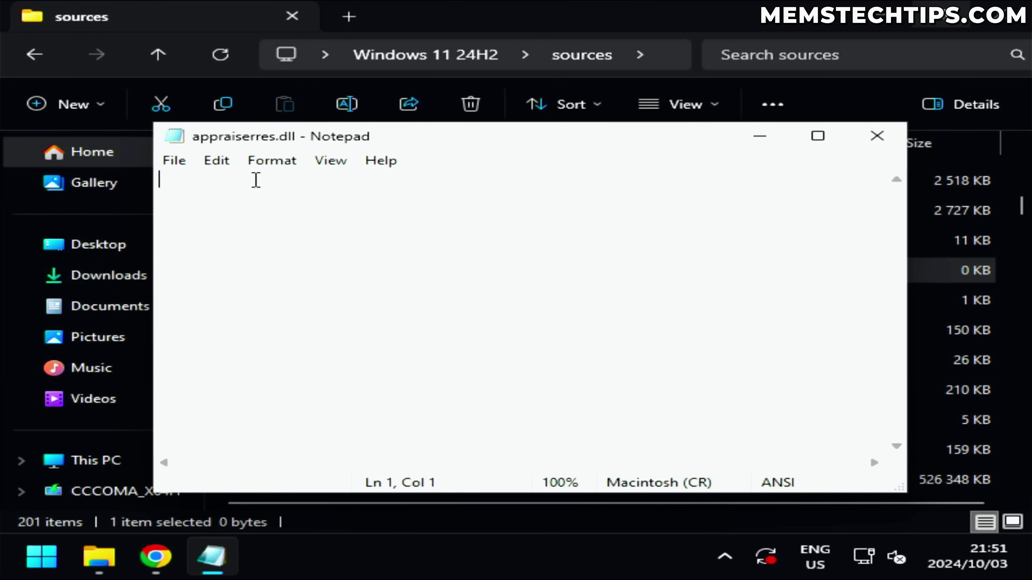
left_click(893, 140)
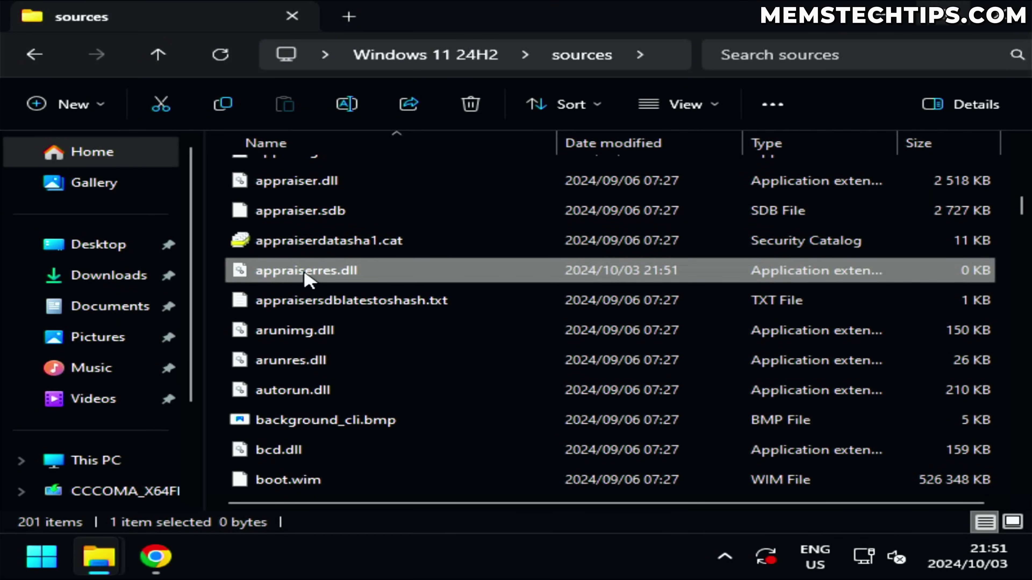
mouse_move(366, 272)
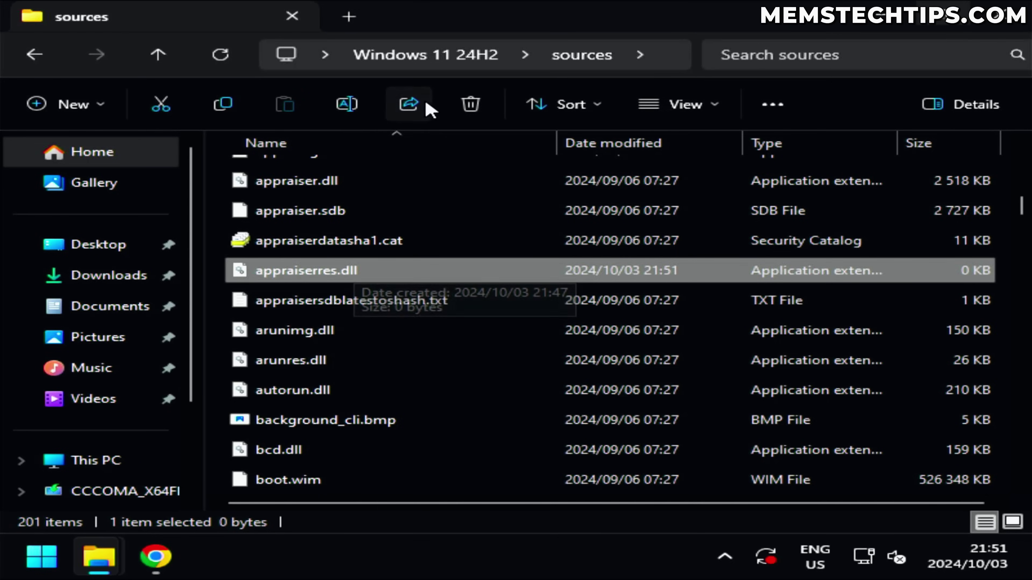
- Run setup.exe from the Windows 11 24H2 folder and allow it to make changes to the device
left_click(431, 61)
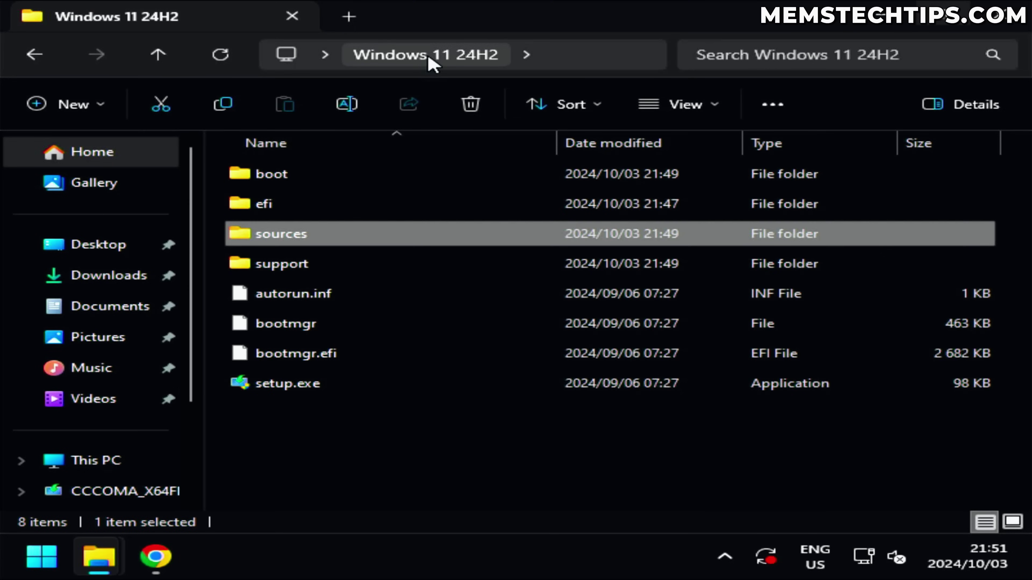
double_click(352, 386)
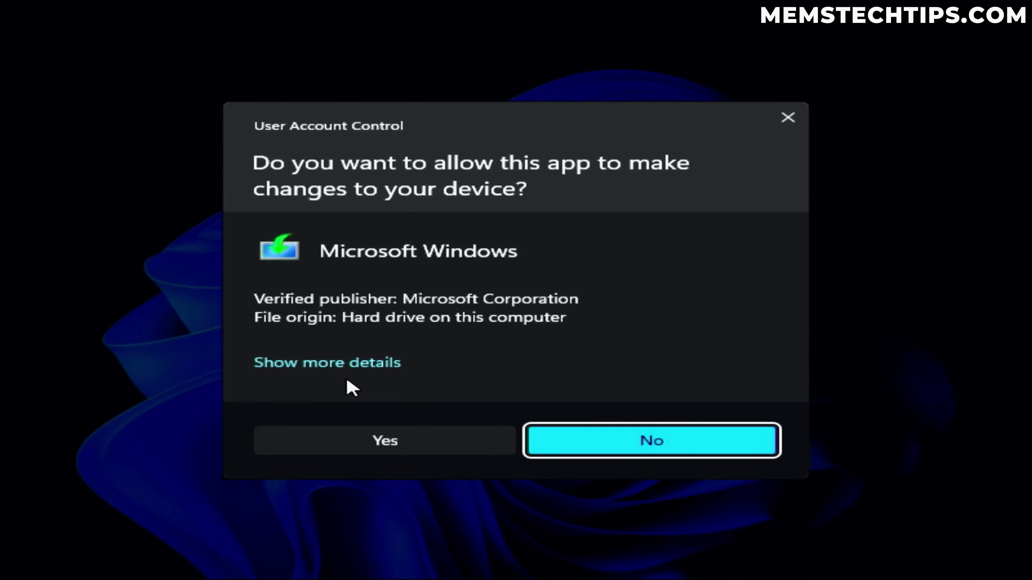
left_click(445, 509)
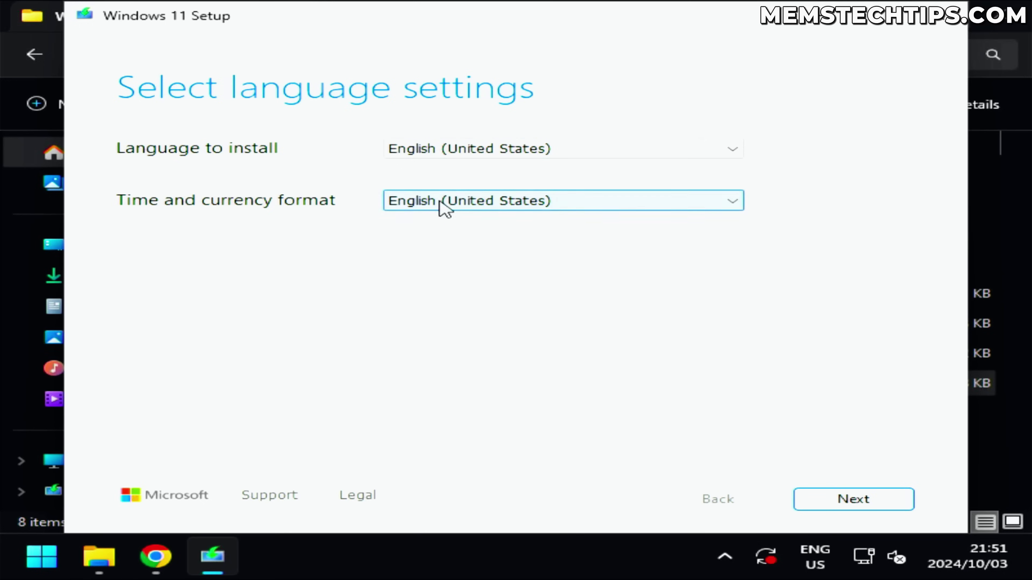
- Accept English (United States) and the US keyboard in Windows 11 Setup, and continue without a product key
left_click(851, 508)
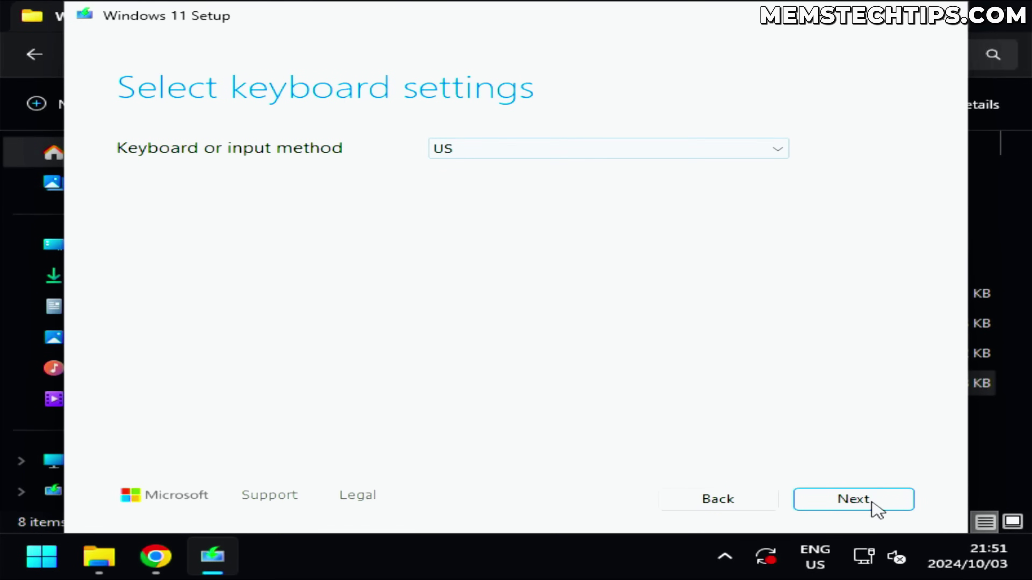
left_click(885, 509)
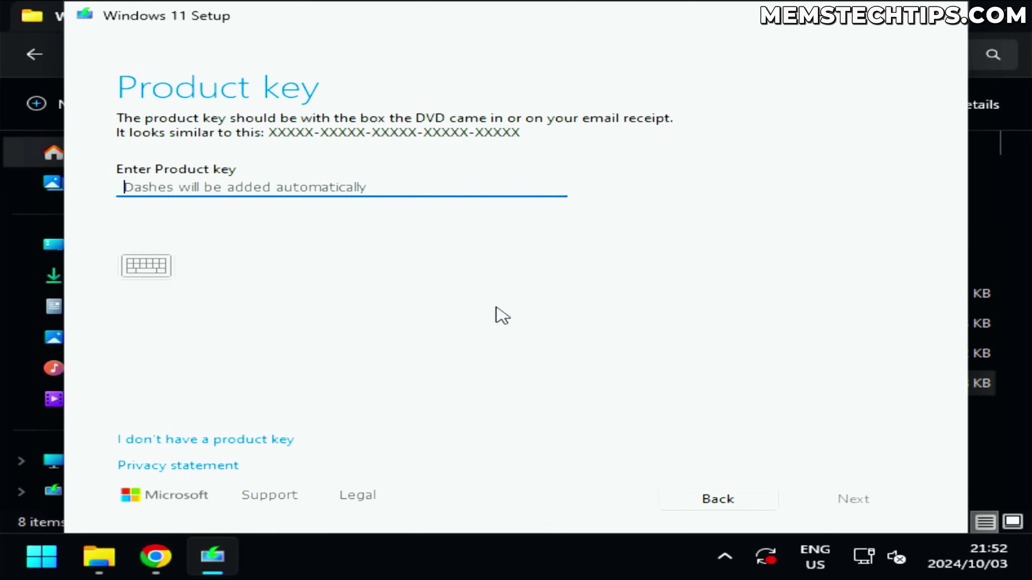
left_click(203, 440)
left_click(230, 446)
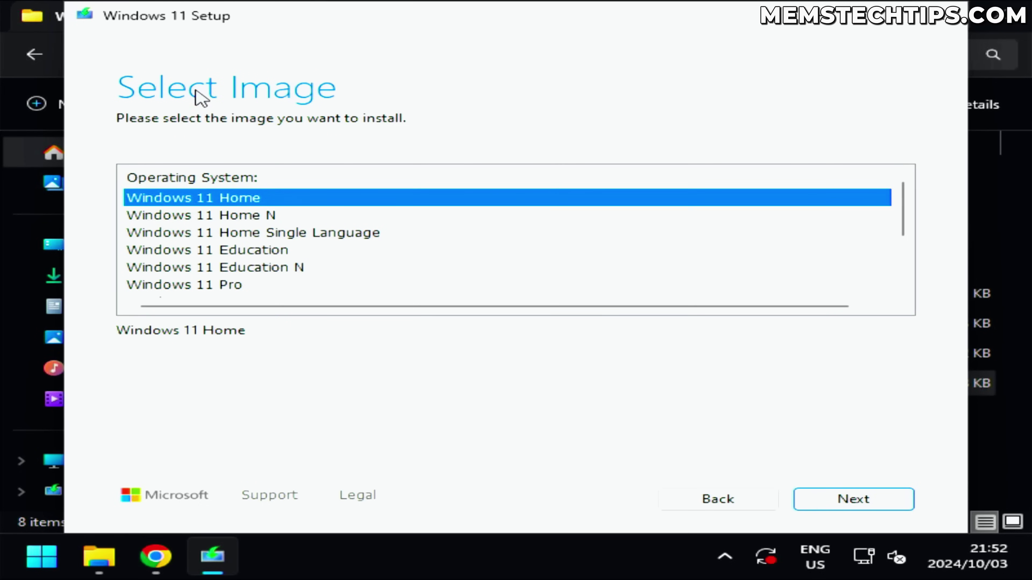
- Choose the Windows 11 Pro image, proceed to the system requirements check and close Windows 11 Setup
scroll(254, 246, "down", 2)
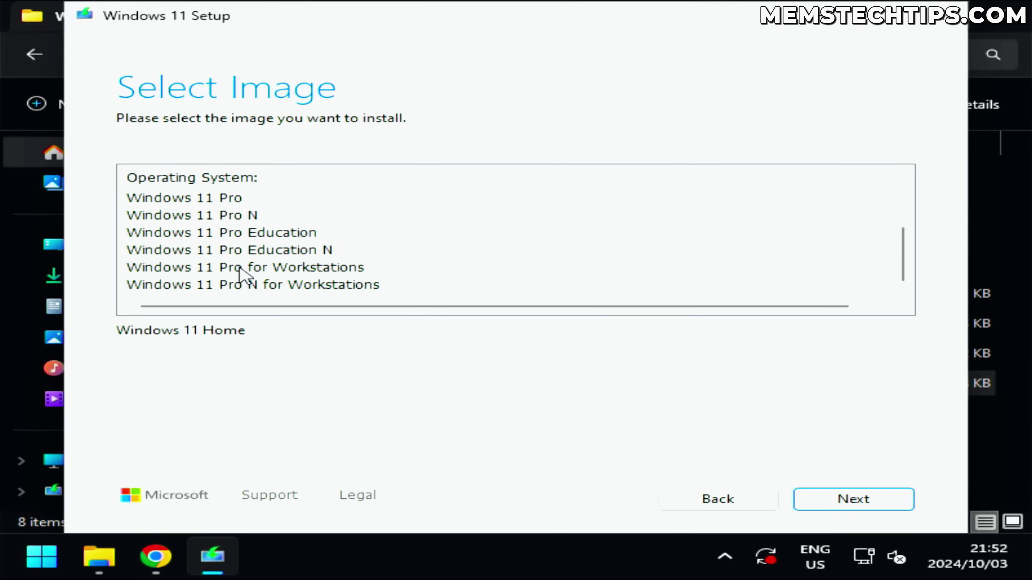
scroll(226, 221, "up", 1)
left_click(239, 249)
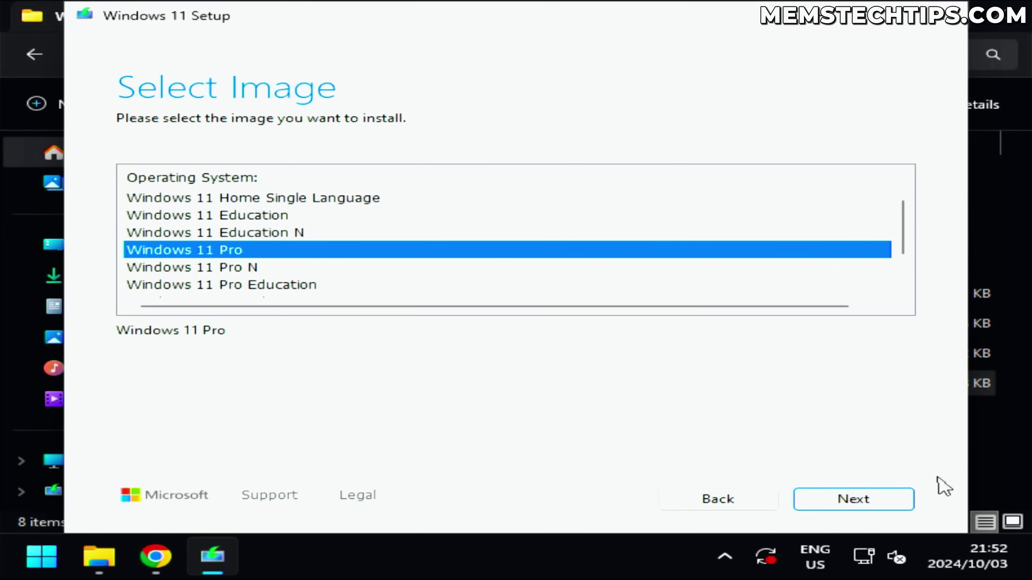
left_click(884, 509)
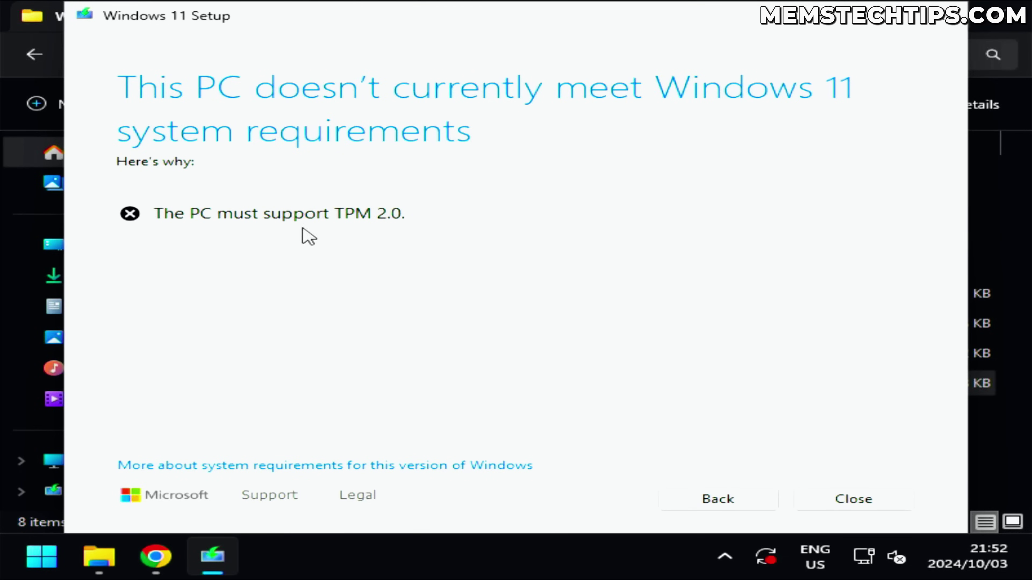
left_click(842, 503)
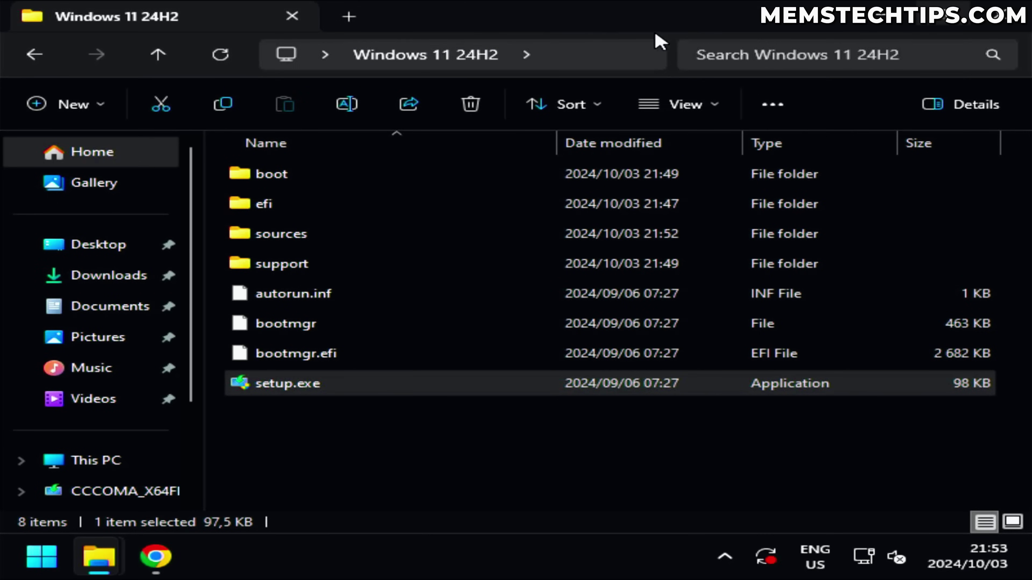
- Close the folder window and permanently delete the Windows 11 24H2 folder from the desktop
left_click(1021, 22)
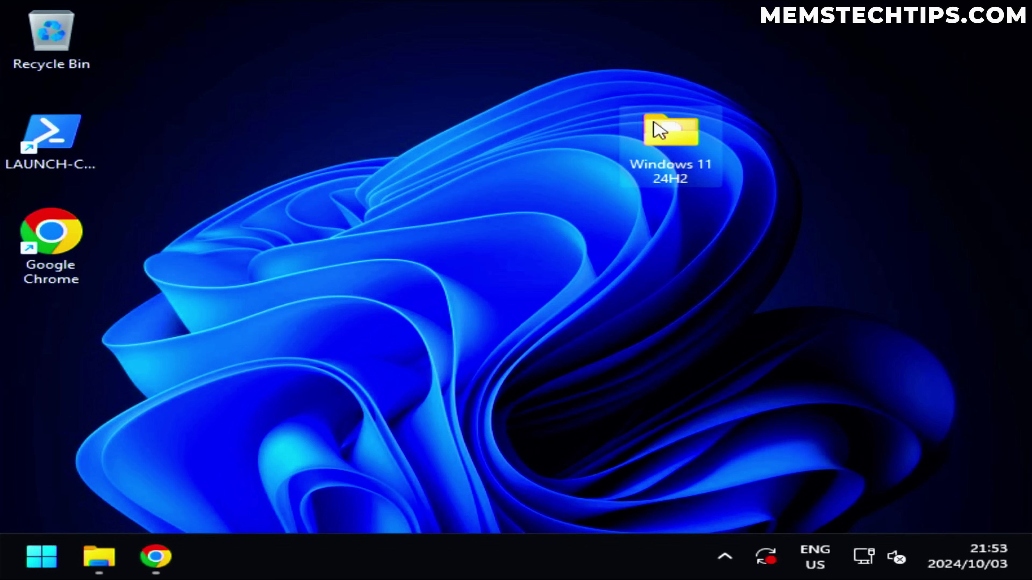
key("shift+Delete")
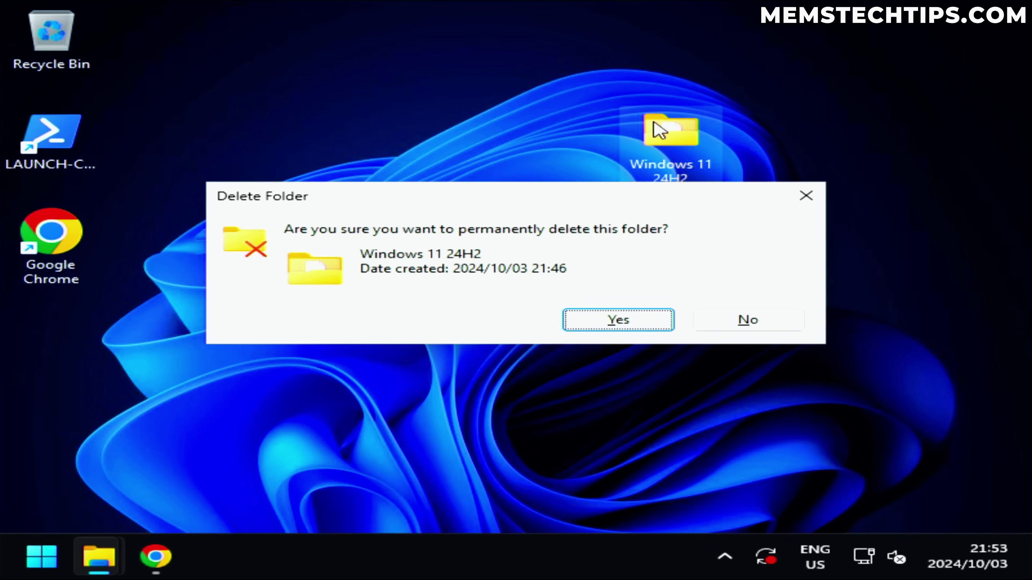
key("Return")
- Switch to Chrome, search for rufus and open the official Rufus website
left_click(155, 556)
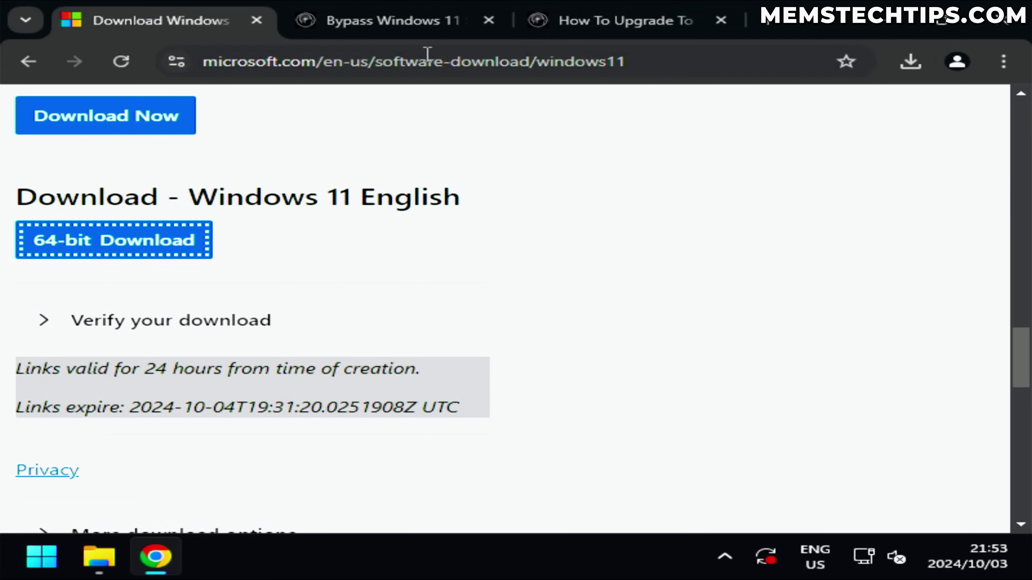
left_click(364, 52)
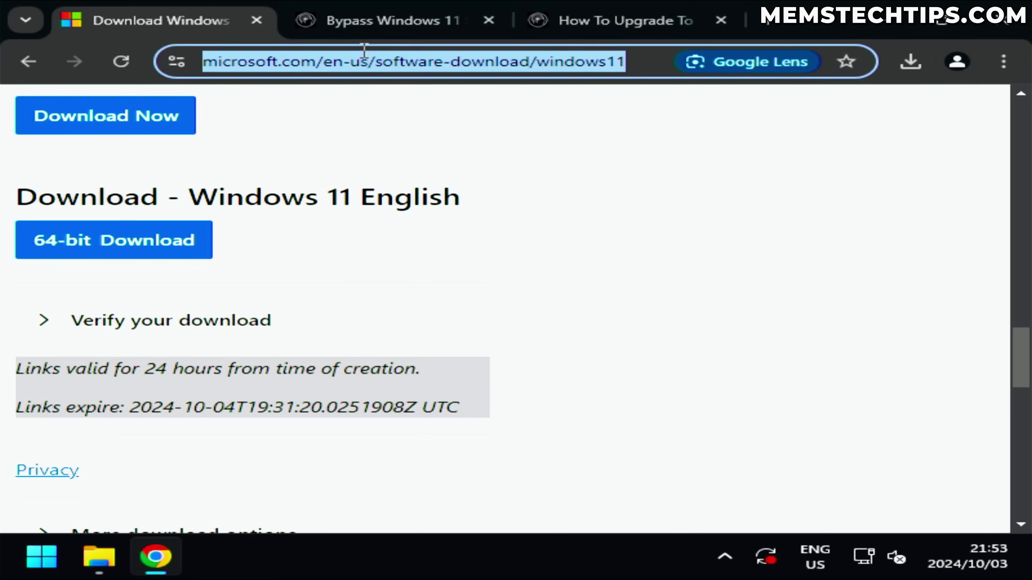
type("rufus")
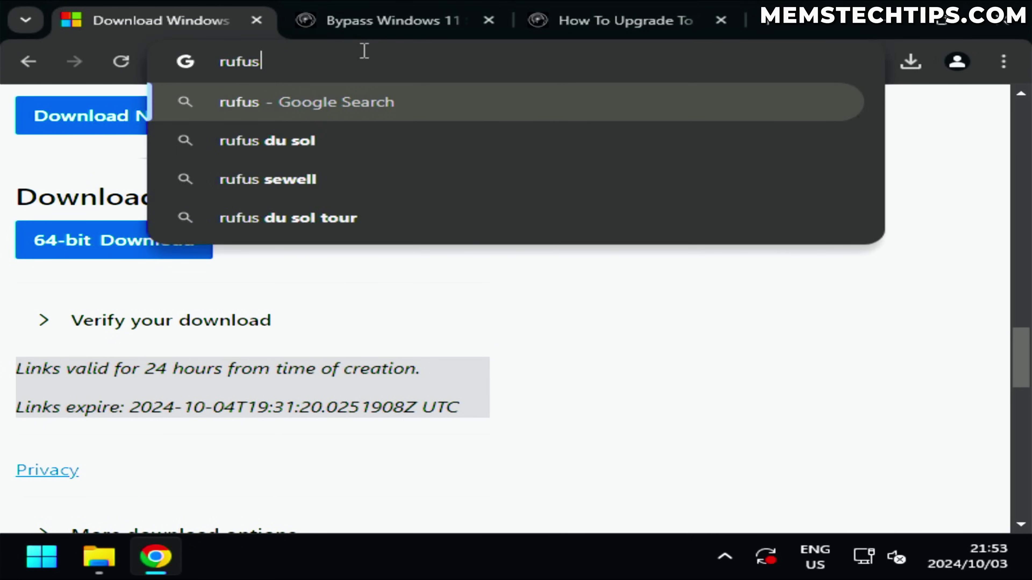
key("Return")
left_click(228, 297)
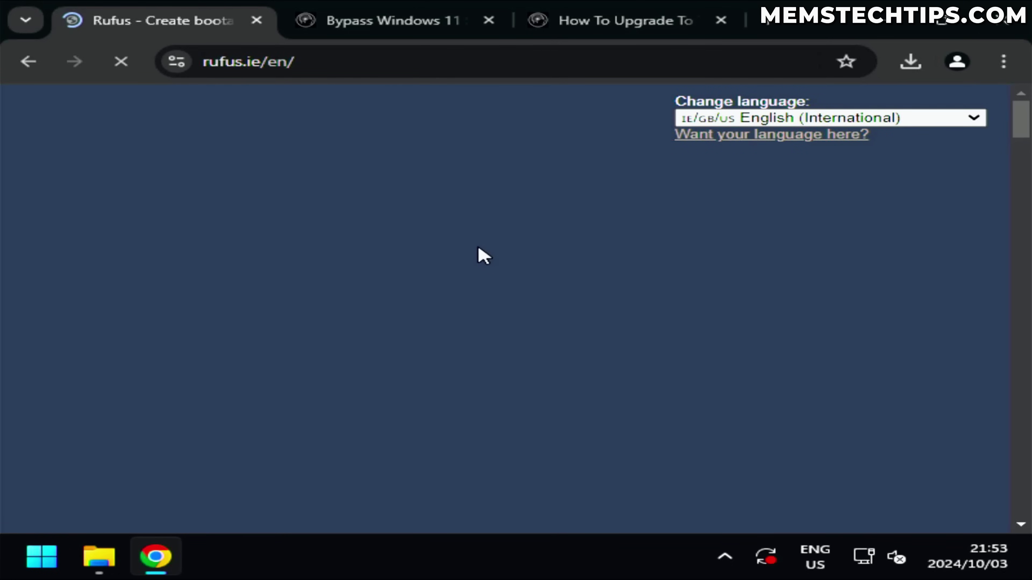
- Download rufus-4.5.exe, the standard Windows x64 release, from the latest releases list
scroll(481, 254, "down", 5)
scroll(483, 255, "down", 10)
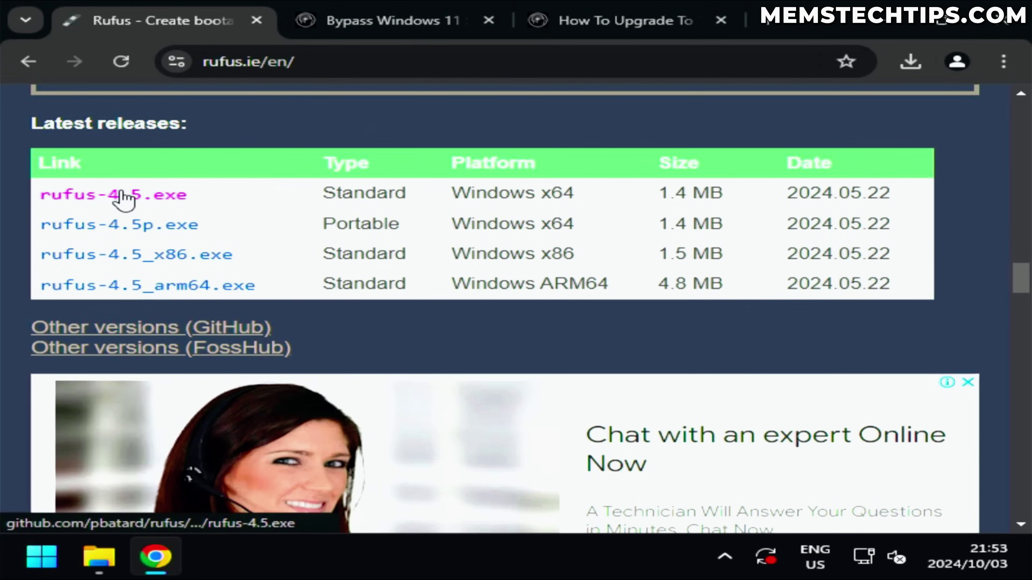
left_click(124, 199)
- Launch the downloaded Rufus executable from the Downloads folder and allow it to check for updates online
left_click(846, 148)
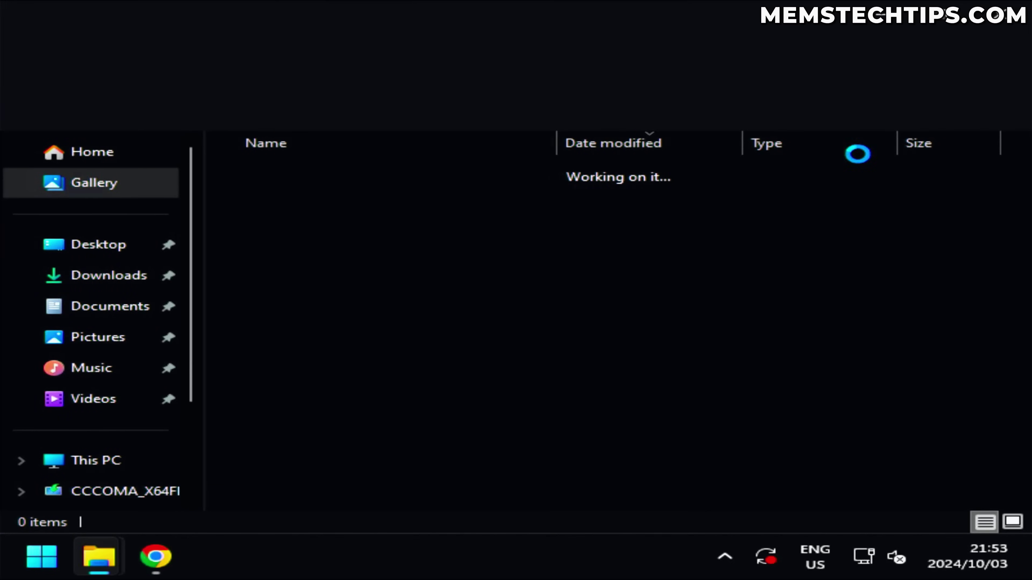
double_click(320, 211)
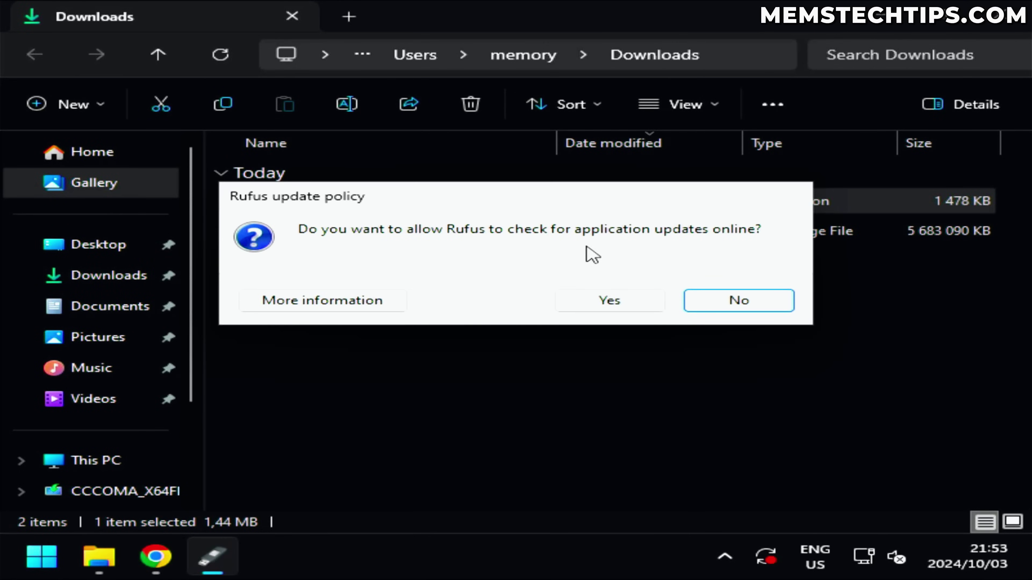
left_click(625, 306)
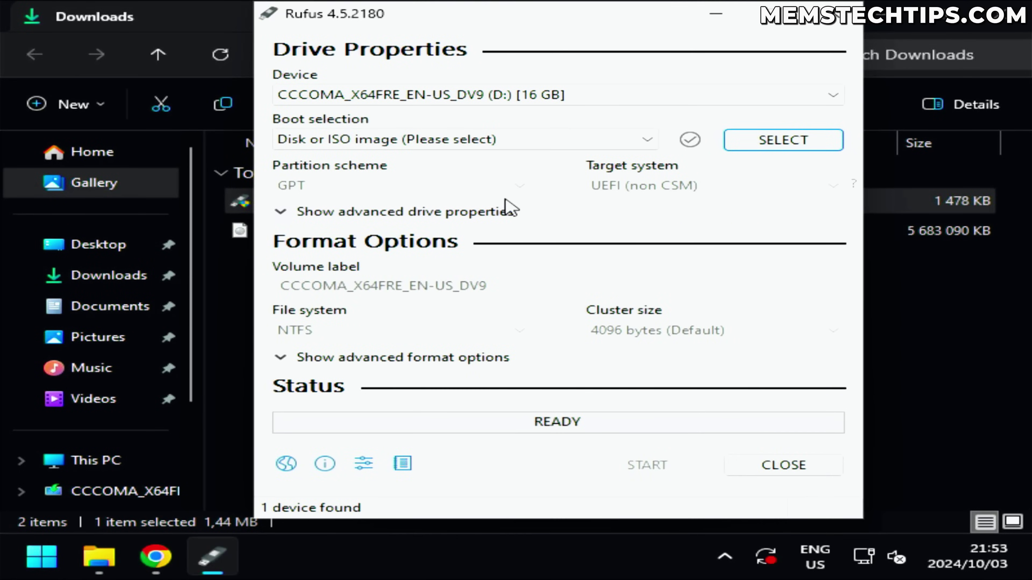
- Clear the other windows from the desktop behind Rufus and reposition the Rufus window slightly
left_click(885, 26)
left_click(951, 23)
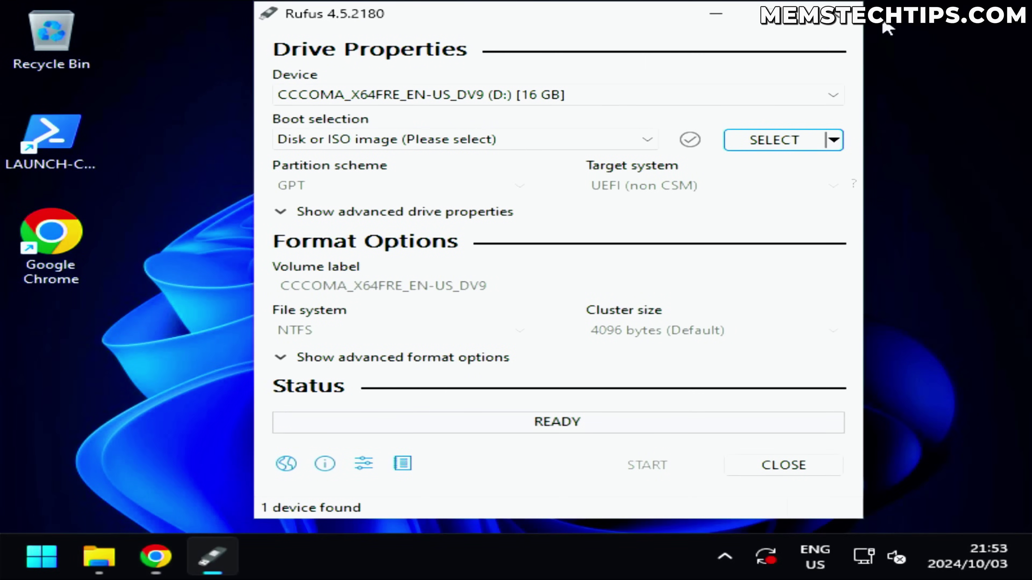
left_click_drag(471, 14, 445, 17)
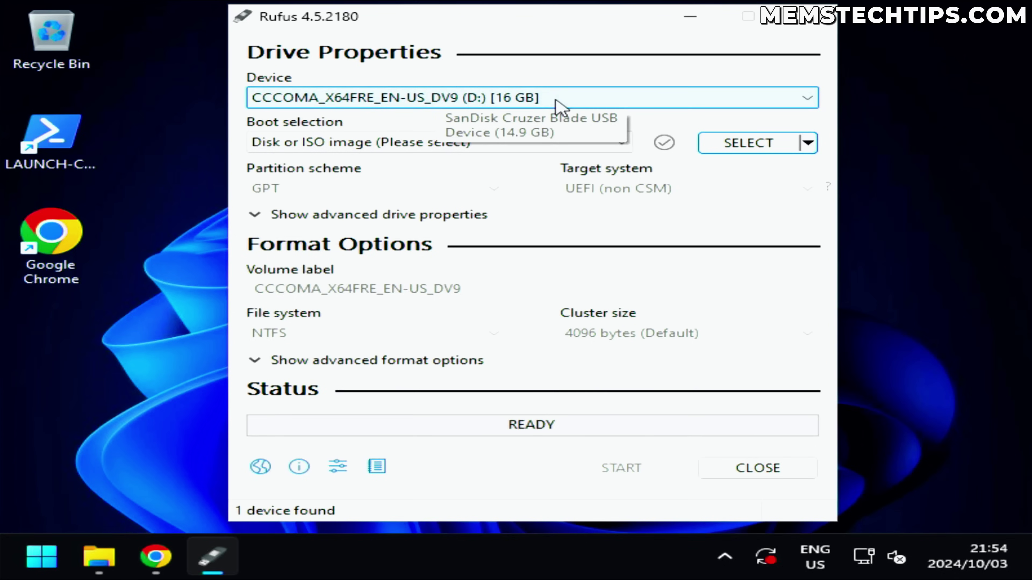
- Select the 16 GB USB drive (D:) as the device and load Win11_24H2_English_x64.iso from Downloads as the boot image
left_click(579, 99)
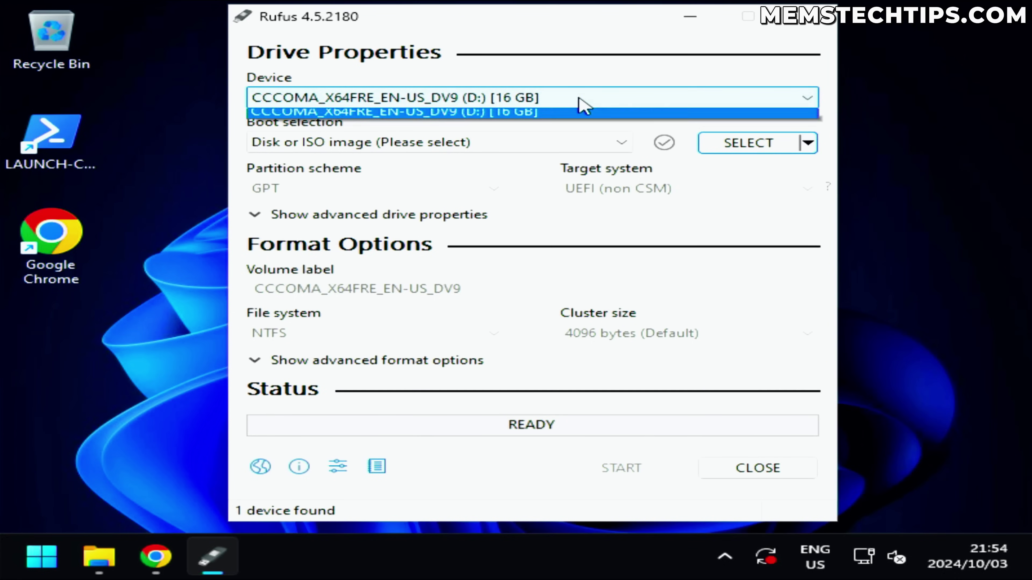
left_click(466, 118)
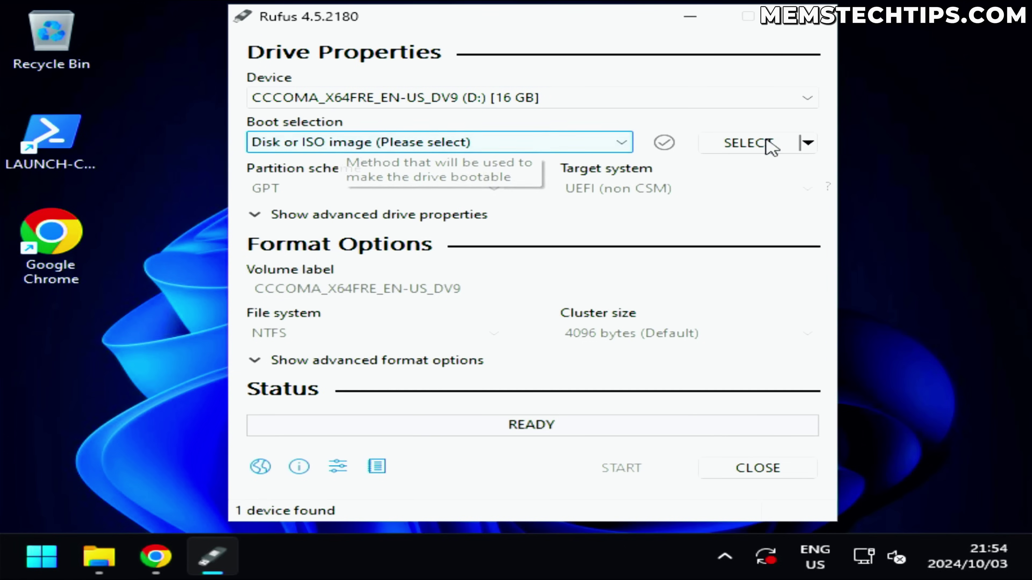
left_click(761, 146)
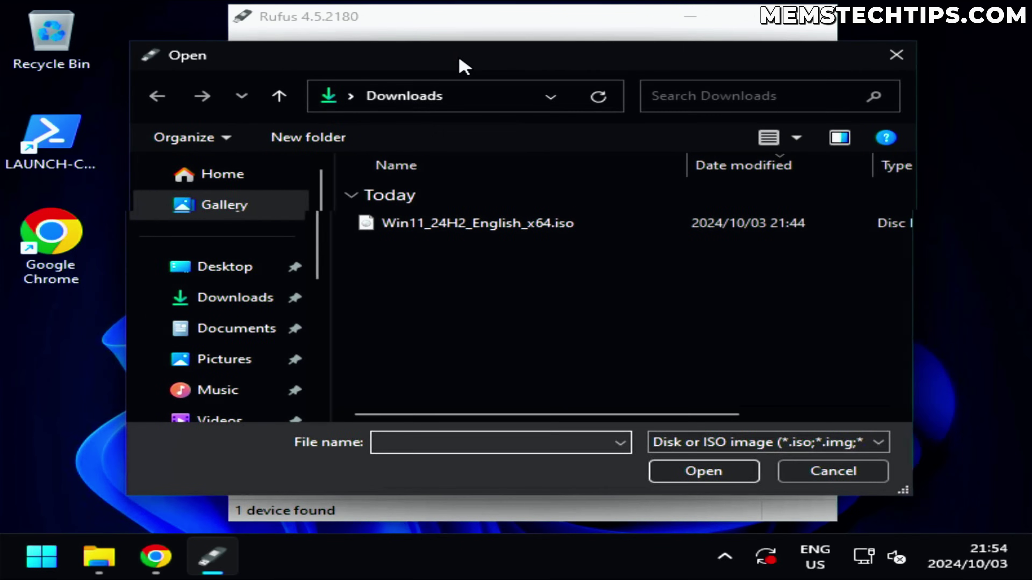
left_click(411, 226)
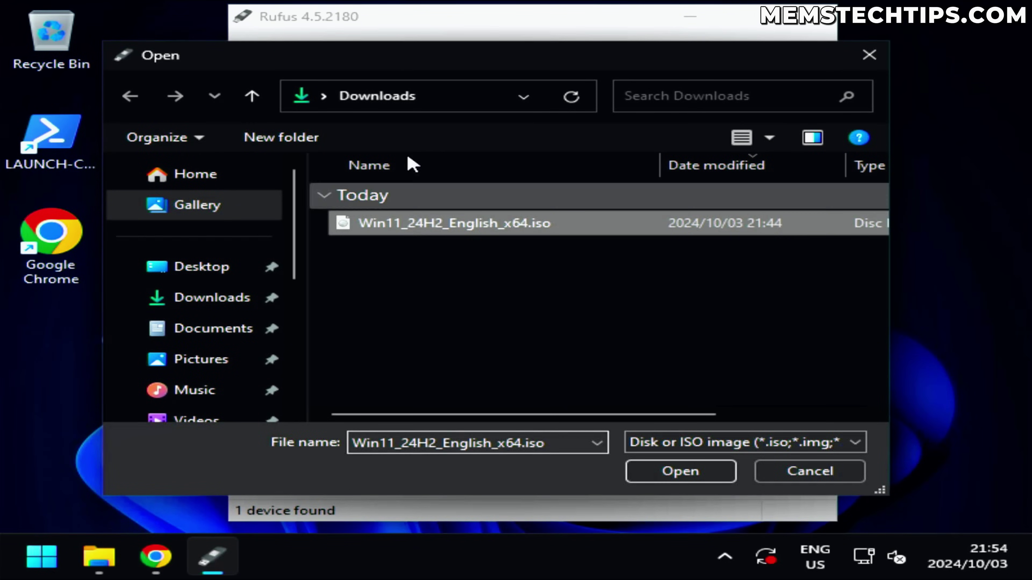
left_click(701, 477)
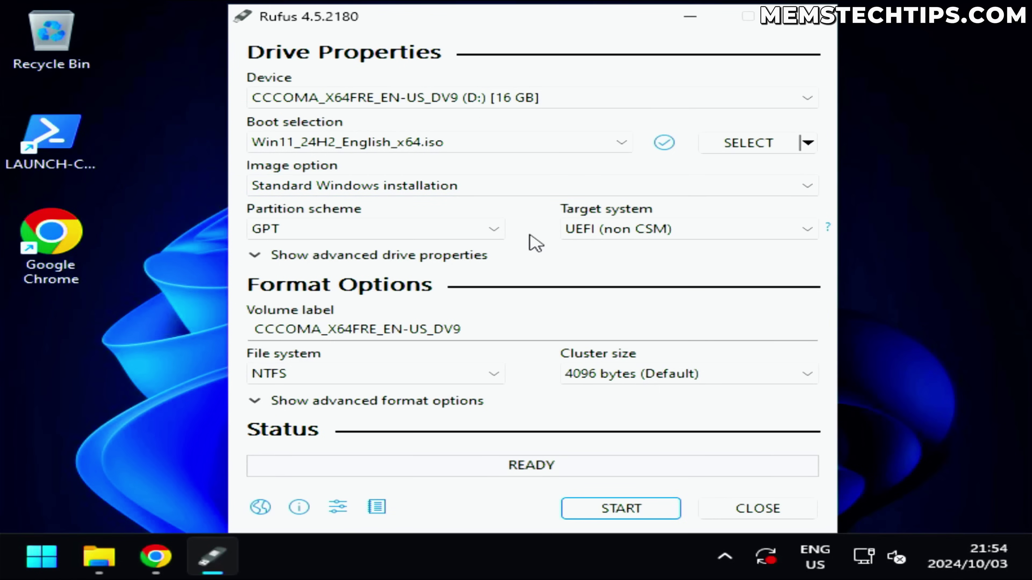
- Set the volume label to Windows1124H2 and start creating the bootable drive
left_click_drag(476, 334, 198, 334)
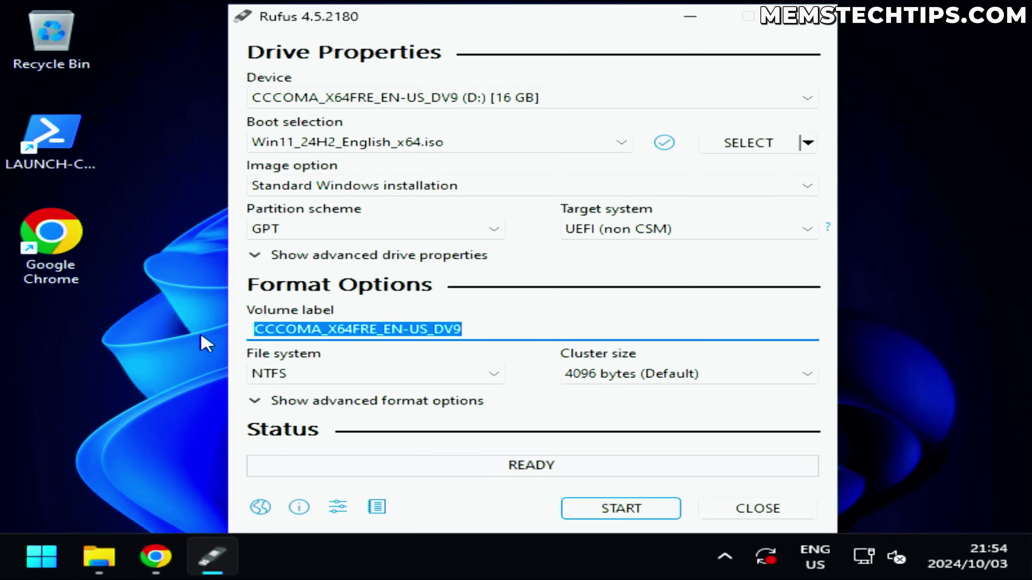
type("Windows1124H2")
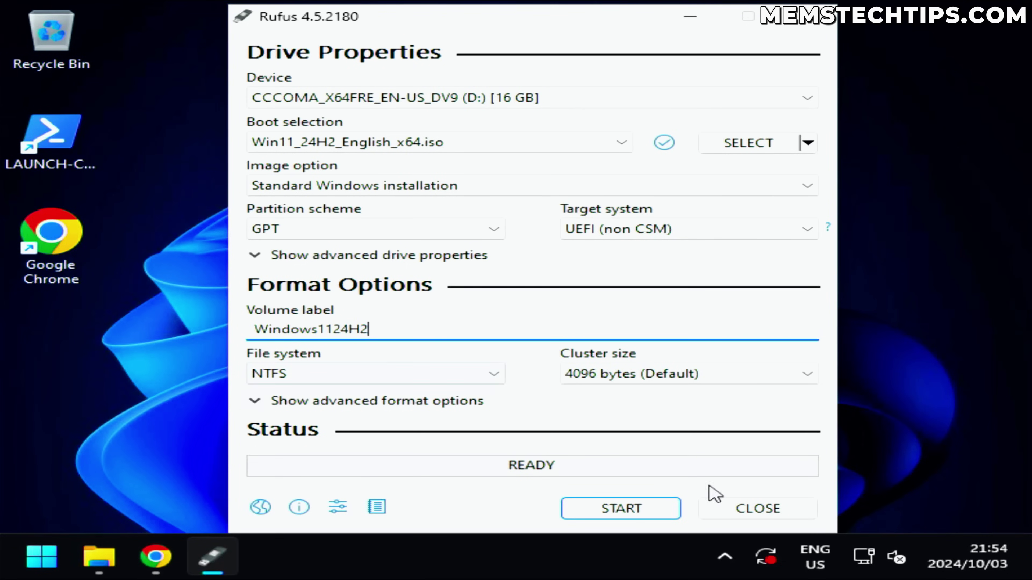
left_click(658, 515)
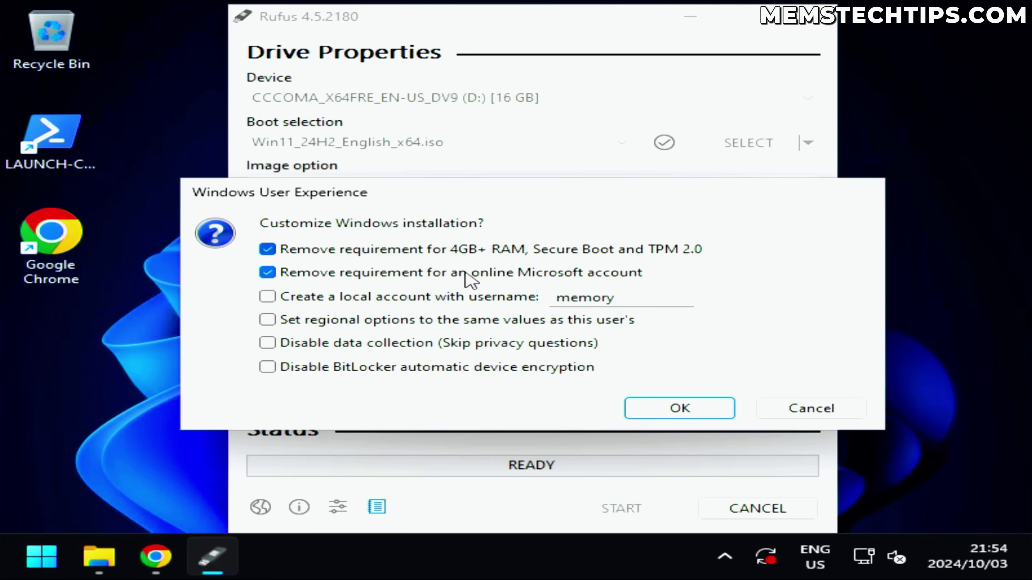
- Also enable same regional options, disabled data collection and disabled BitLocker encryption, write the USB drive accepting its erasure, and close Rufus
left_click(298, 326)
left_click(270, 344)
left_click(271, 368)
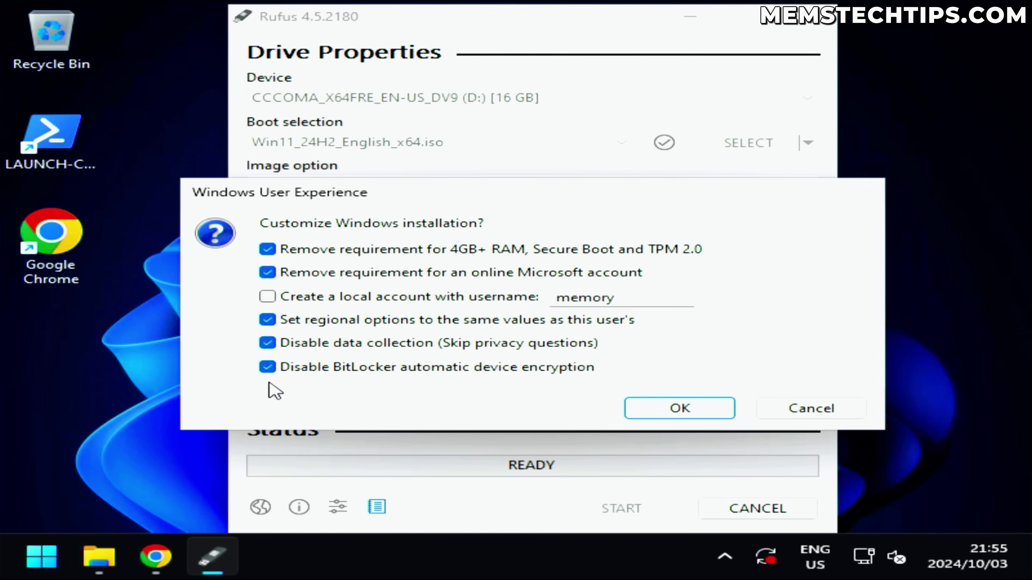
left_click(706, 409)
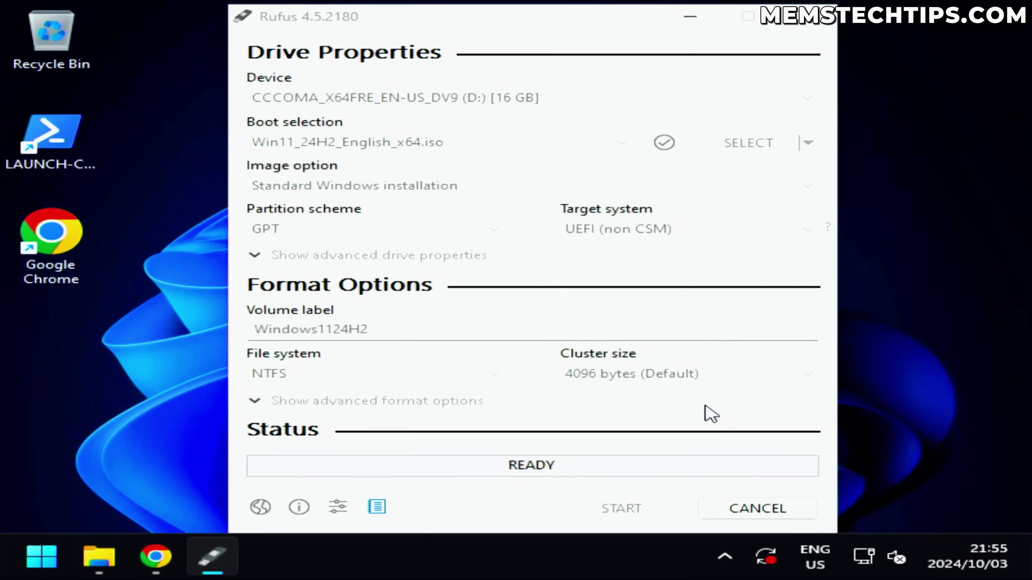
left_click(609, 366)
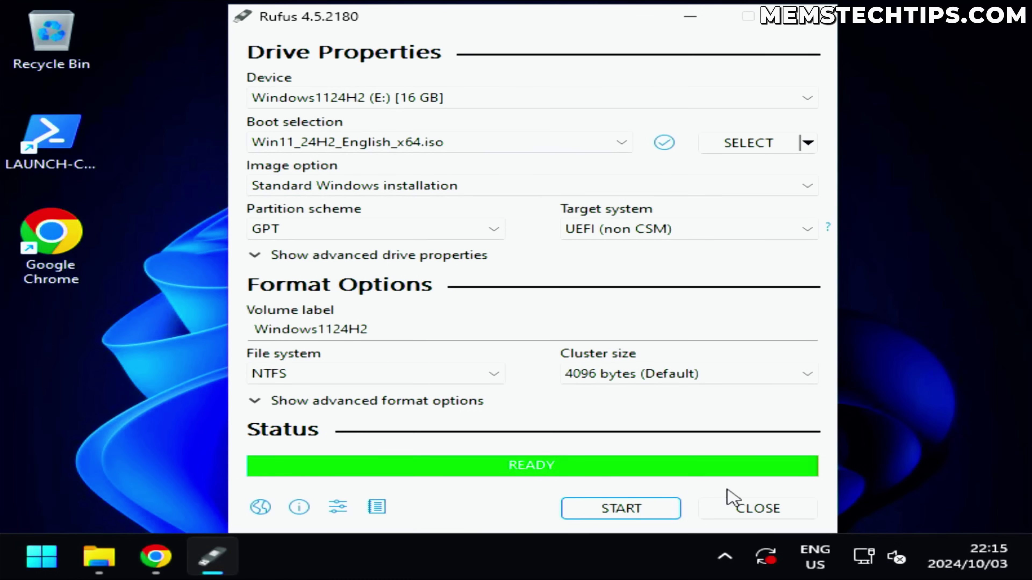
left_click(753, 514)
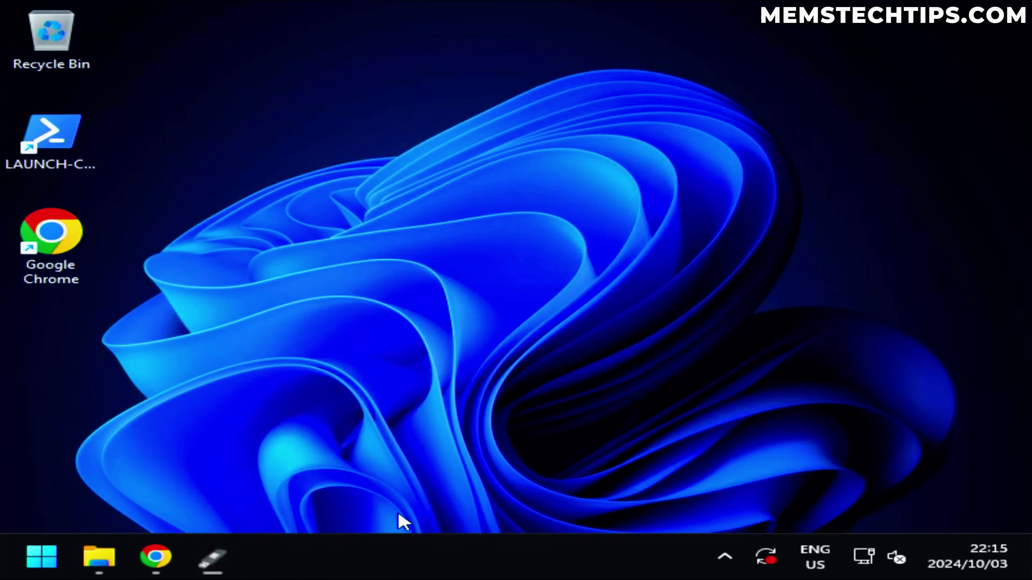
- Show This PC in a maximized File Explorer window and eject the mounted ISO on DVD Drive (F:)
mouse_move(93, 560)
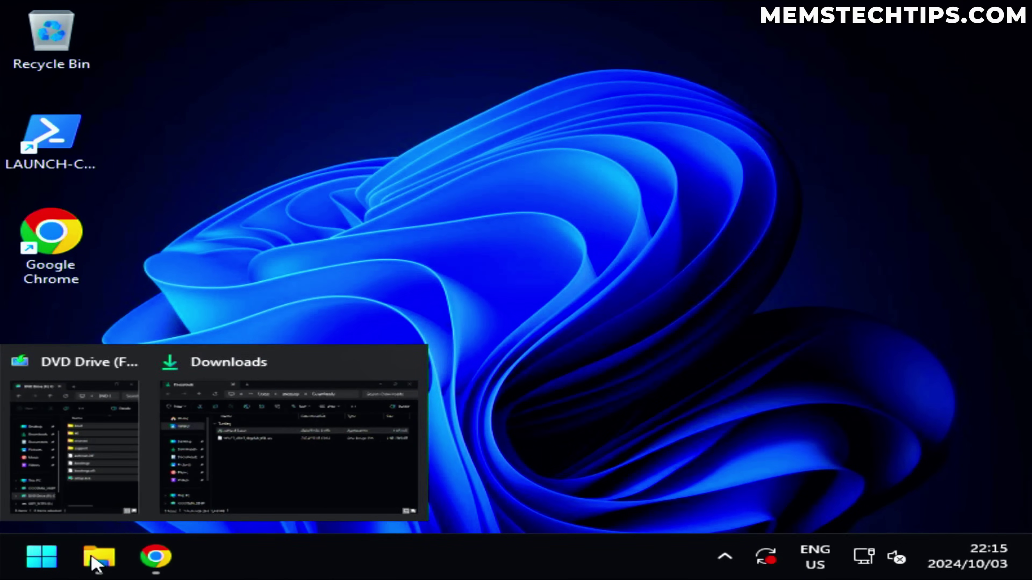
left_click(131, 486)
left_click(118, 479)
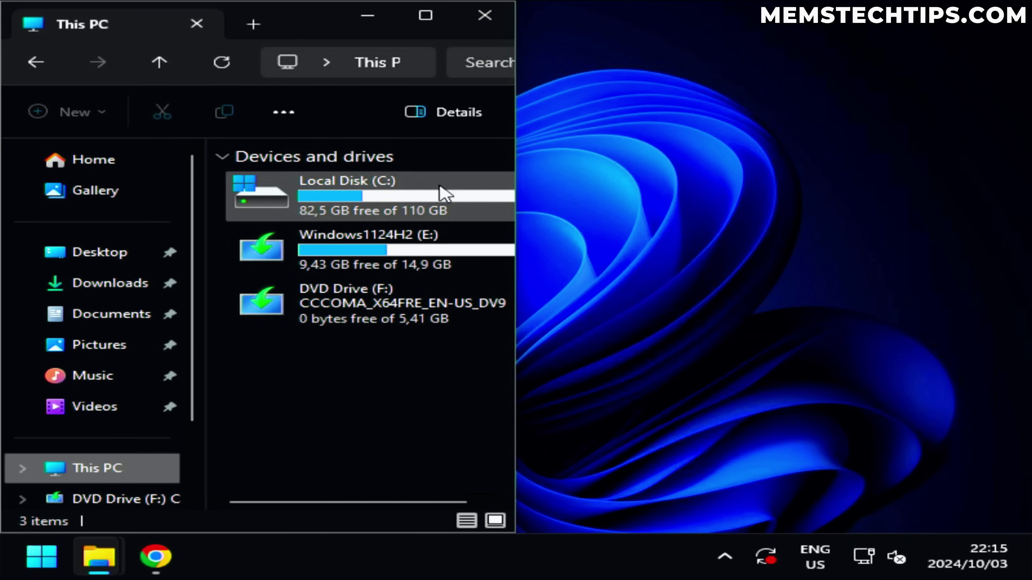
left_click(426, 15)
left_click(668, 202)
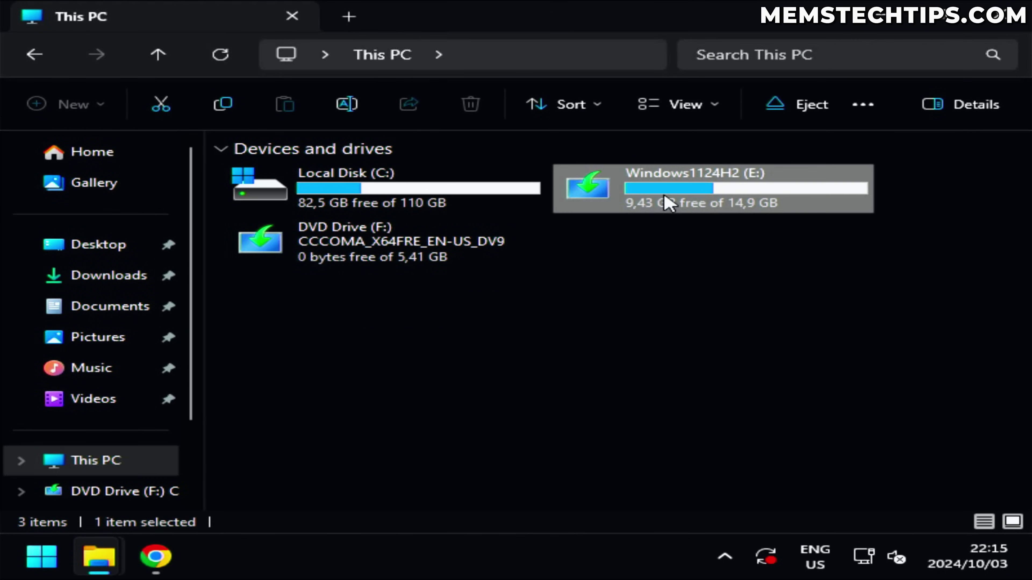
left_click(382, 259)
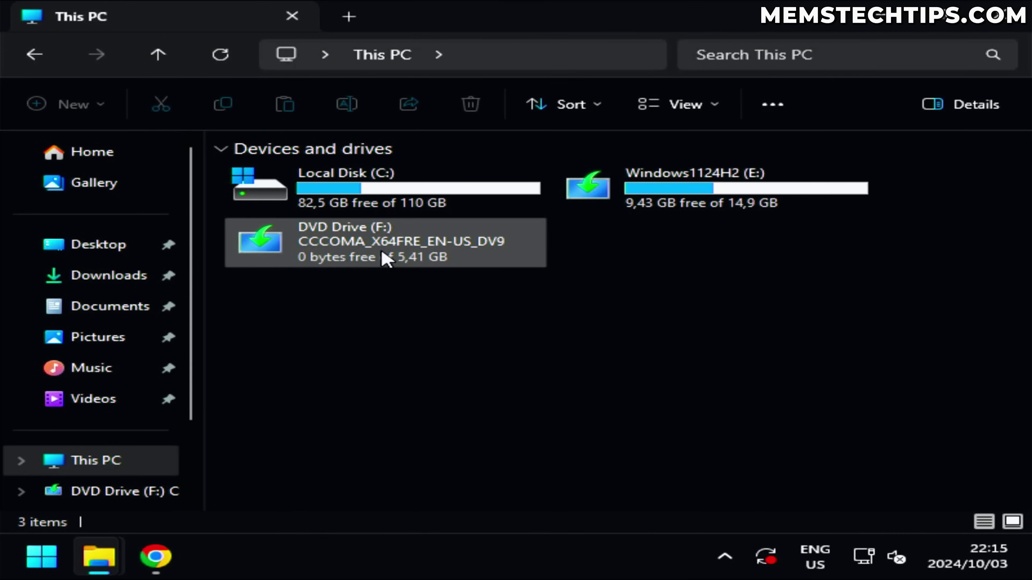
right_click(362, 238)
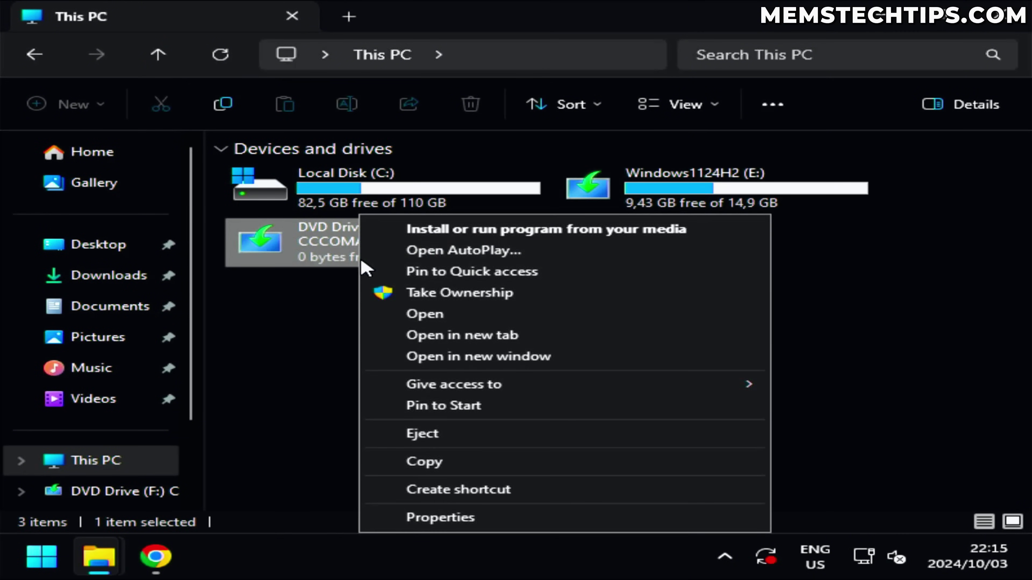
left_click(424, 435)
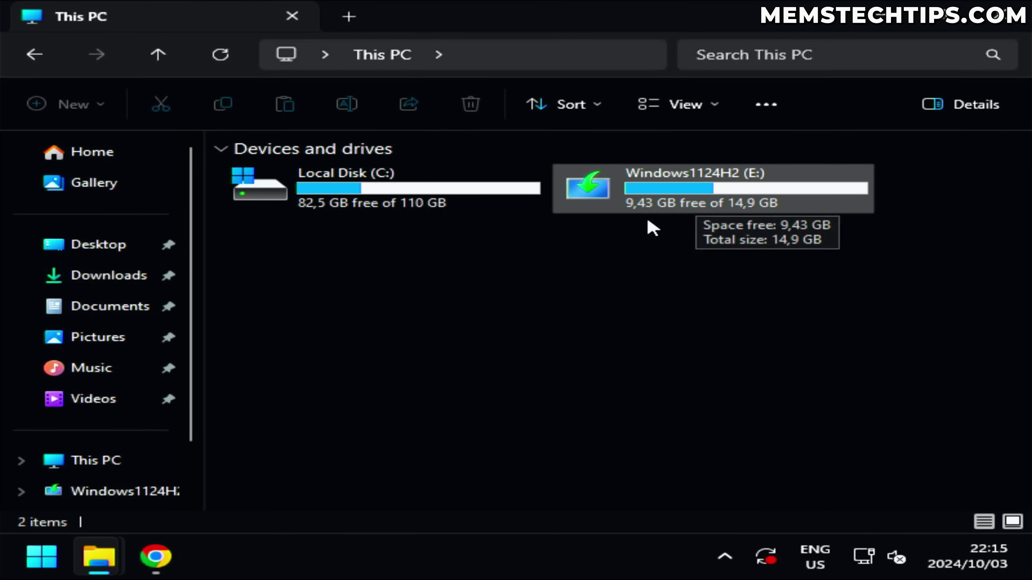
- Run setup.exe from the Windows1124H2 (E:) drive and allow it to make changes
double_click(666, 203)
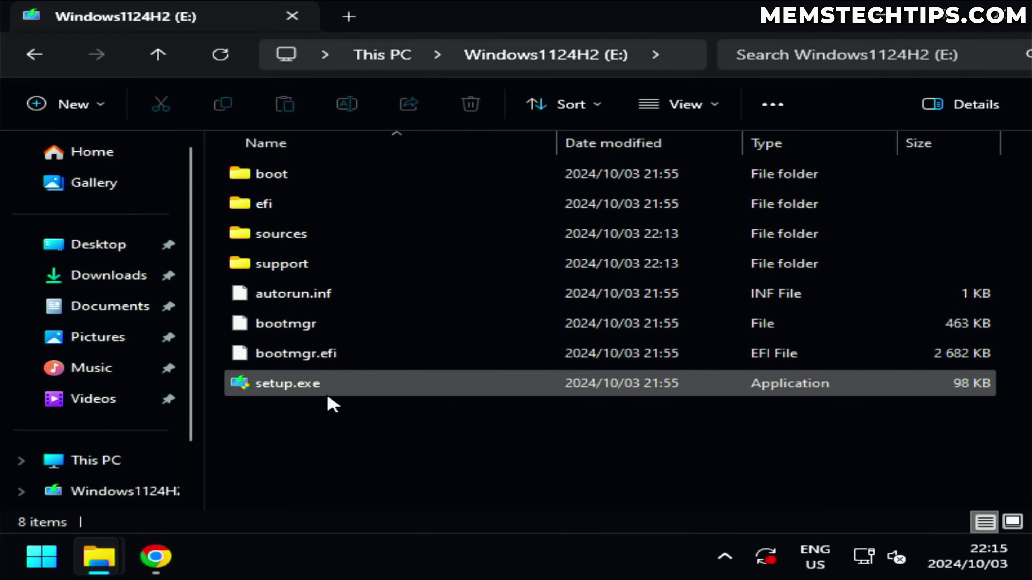
double_click(364, 383)
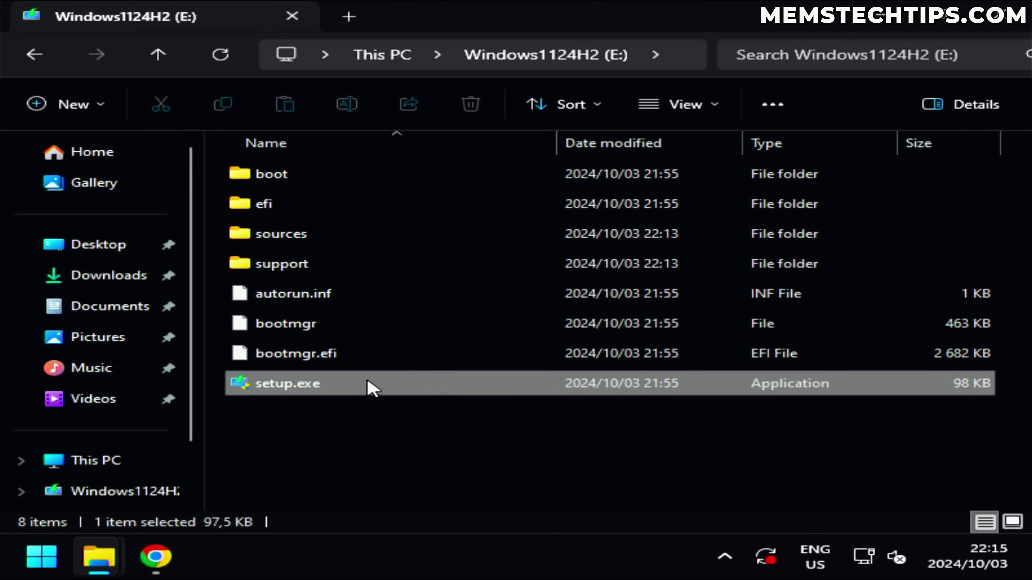
left_click(434, 443)
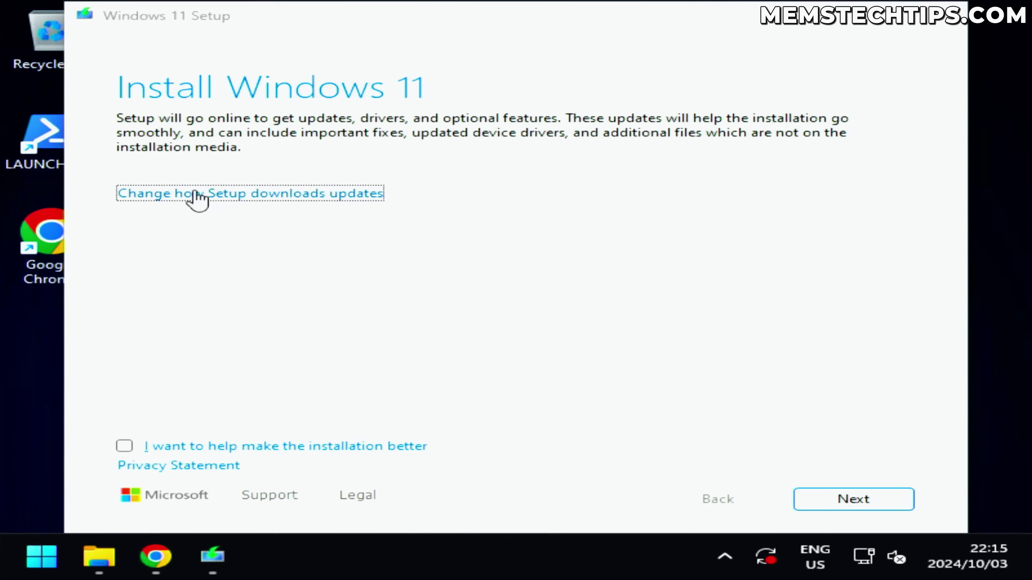
- Try to continue the in-place upgrade with update downloads set to Not right now, and close Windows 11 Setup
left_click(195, 192)
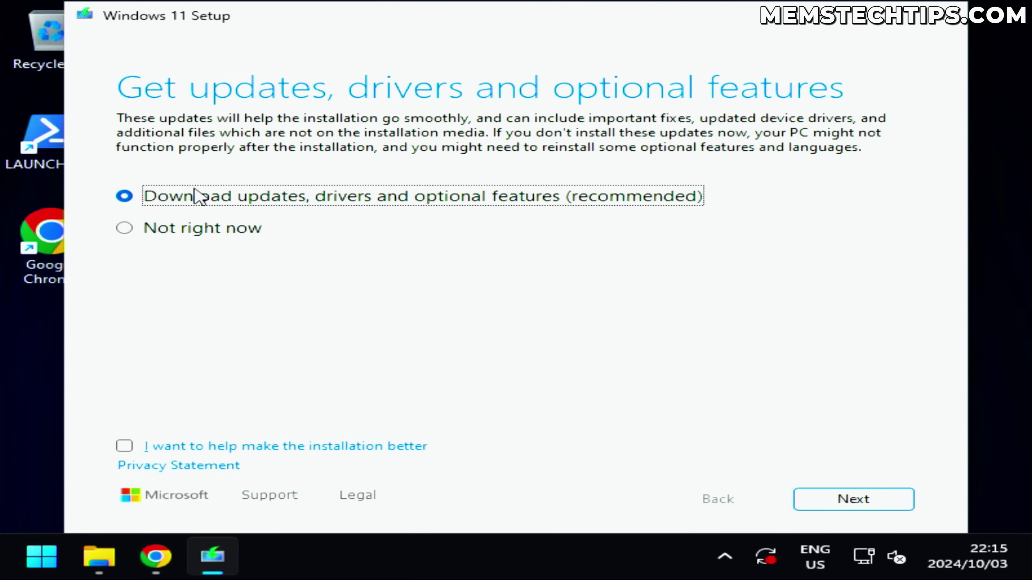
left_click(147, 234)
left_click(809, 502)
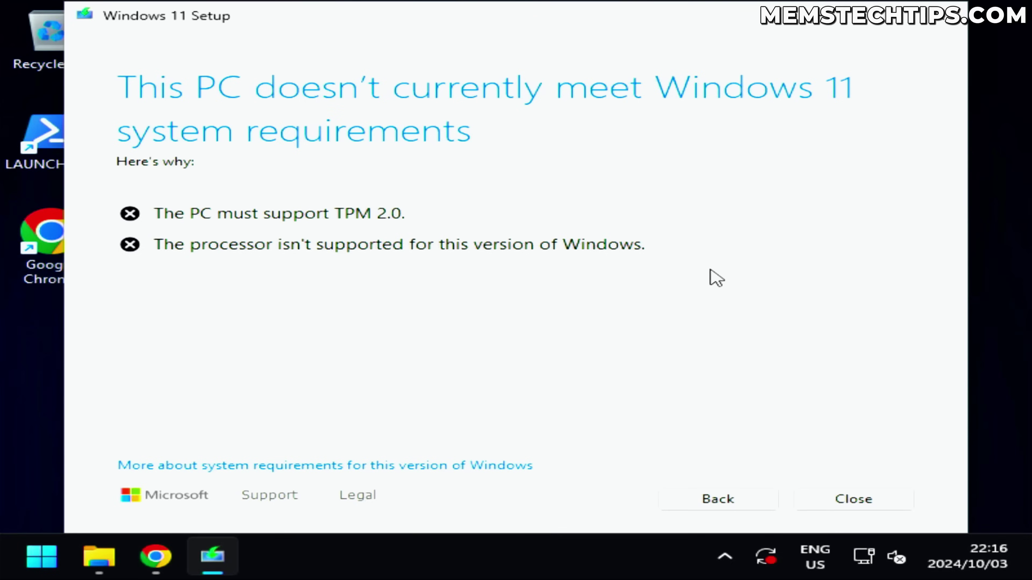
left_click(813, 505)
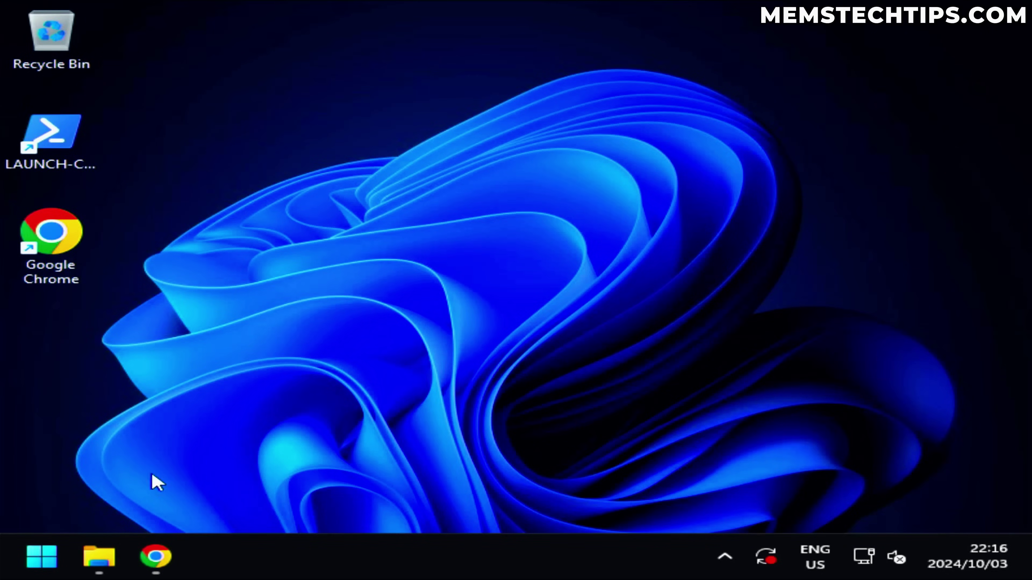
- Restart the PC, bring up the boot device menu and boot from UEFI: SanDisk
left_click(41, 556)
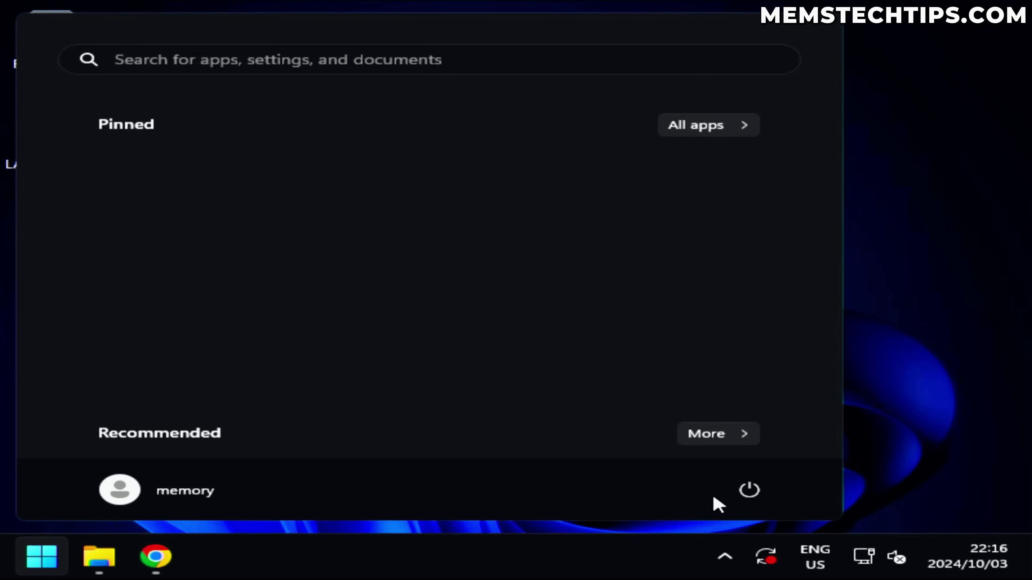
left_click(748, 490)
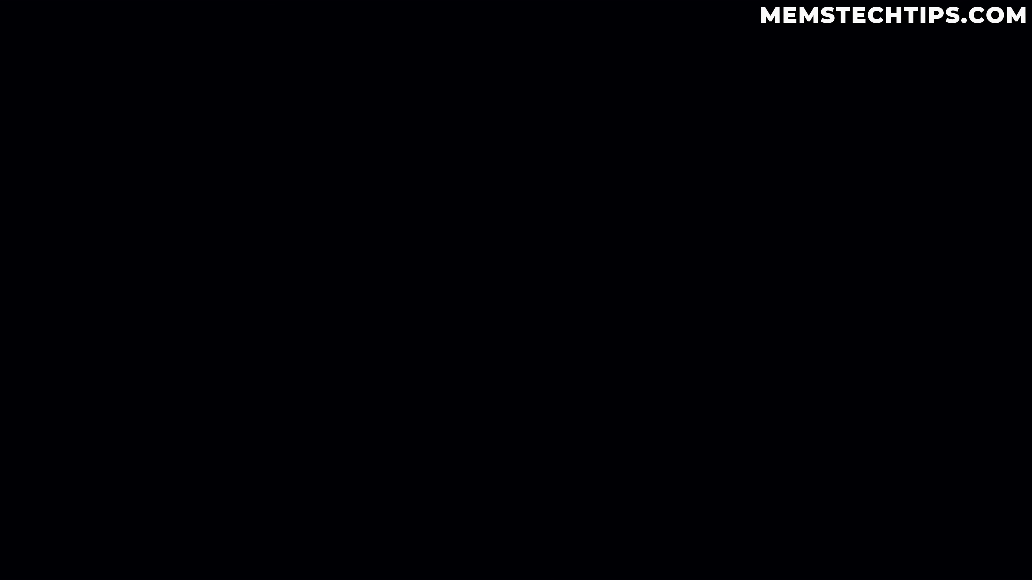
key("F12")
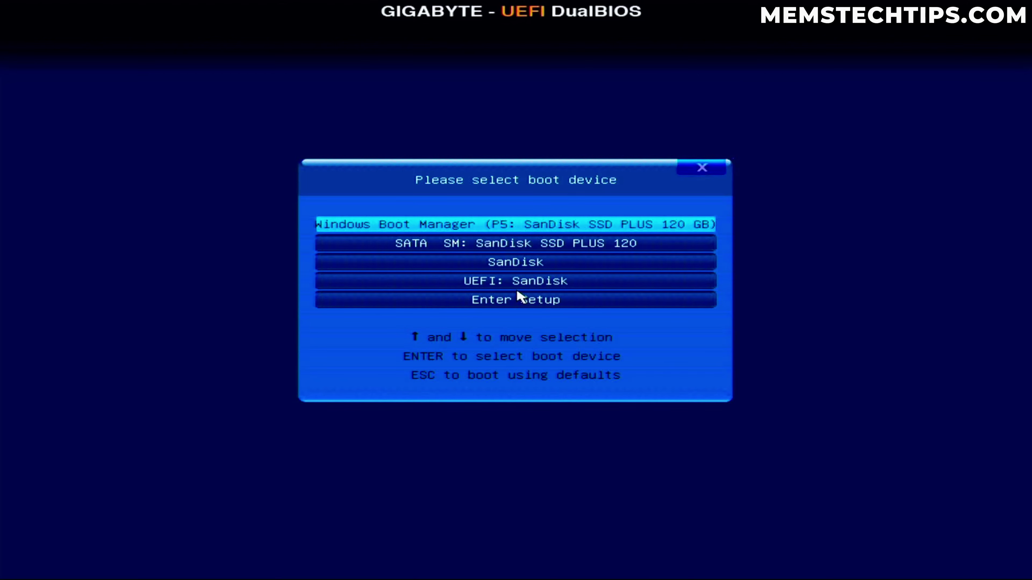
left_click(517, 285)
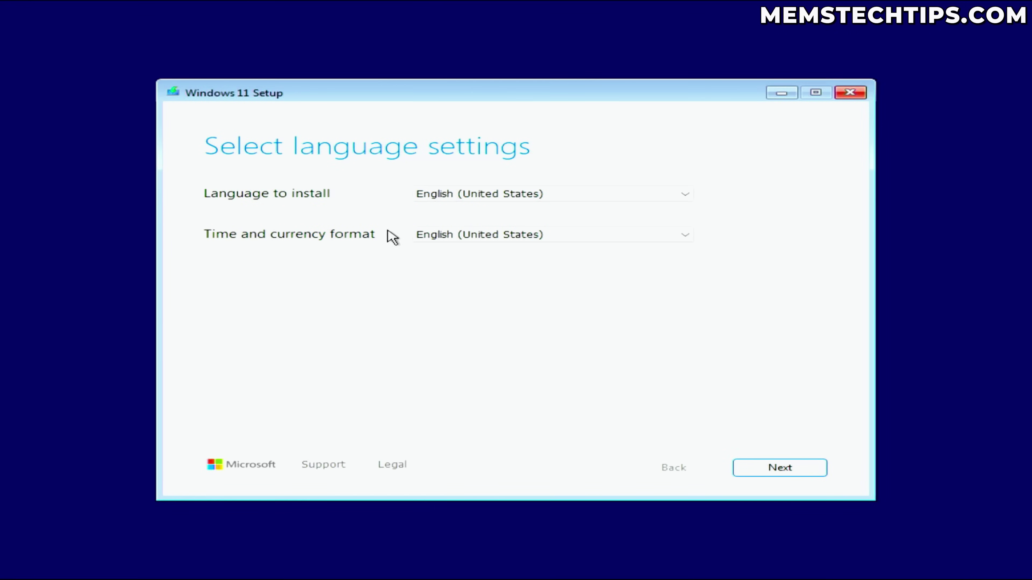
- Accept English (United States) and the US keyboard, and choose Install Windows 11 while agreeing to delete all files, apps and settings
left_click(809, 472)
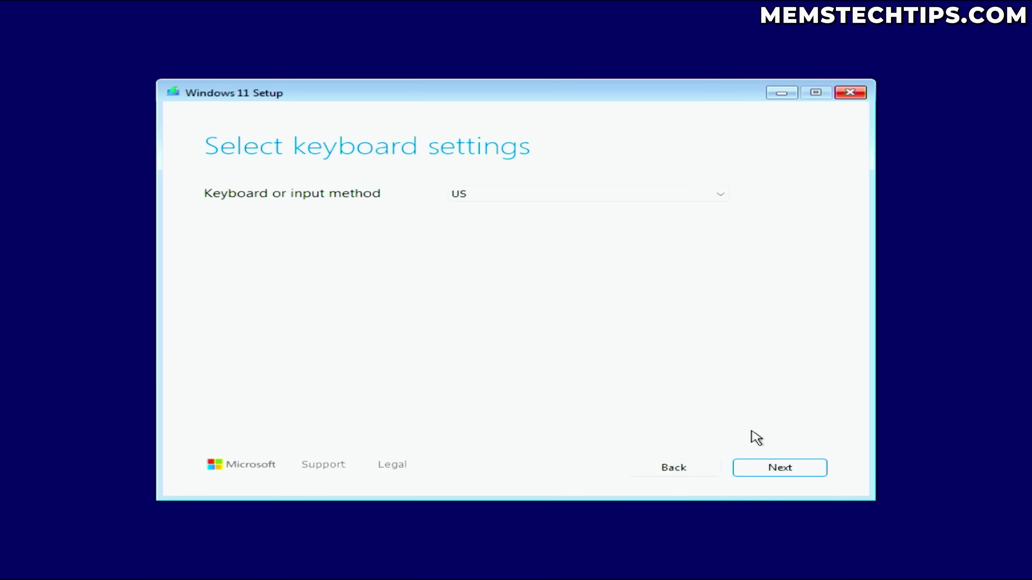
left_click(789, 468)
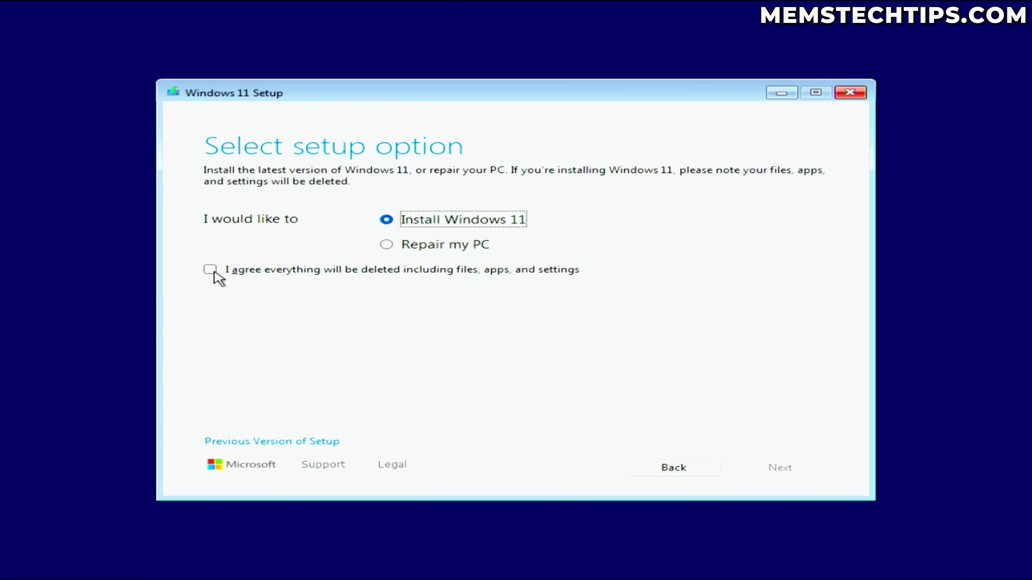
left_click(211, 270)
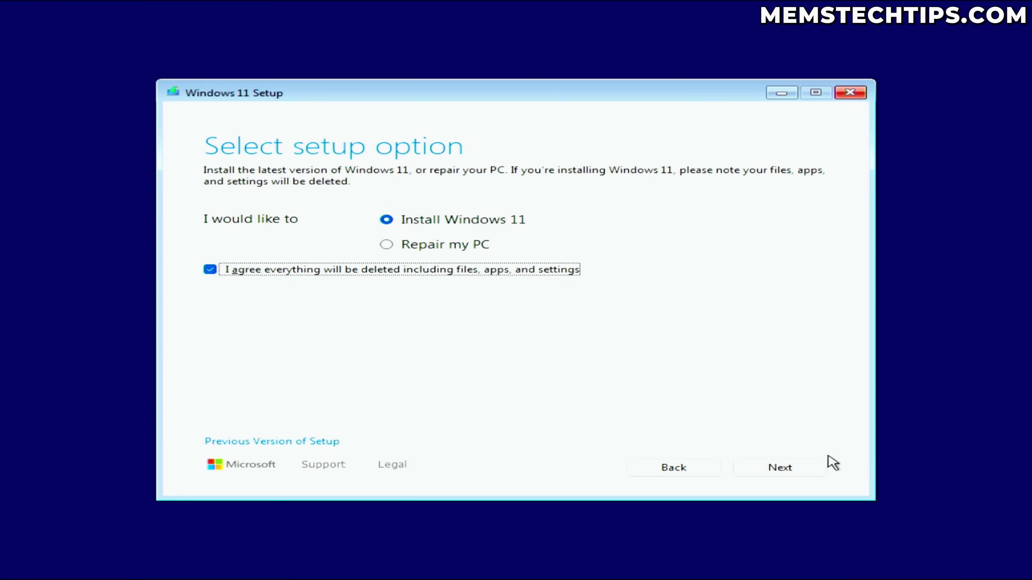
left_click(818, 469)
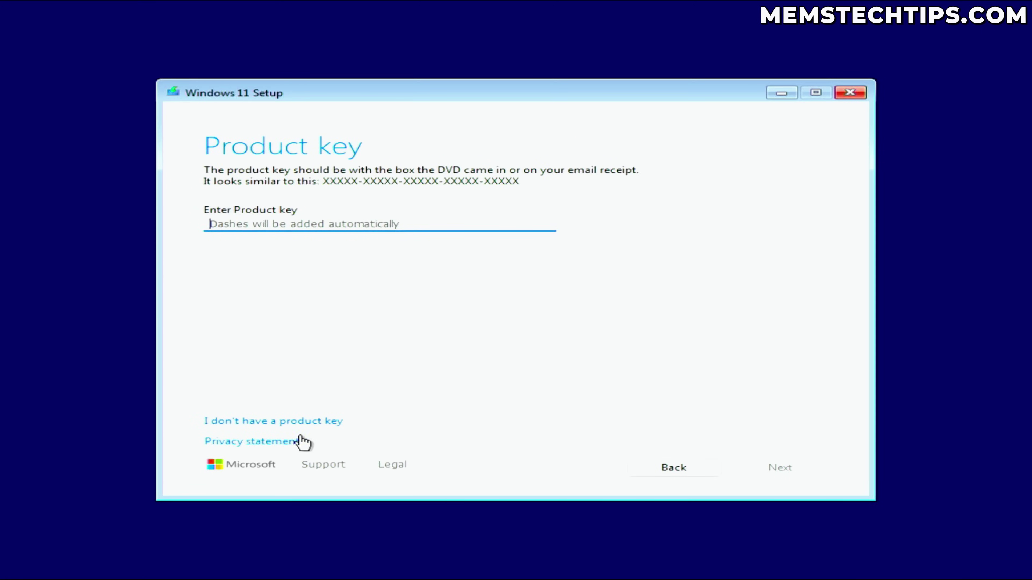
- Continue without a product key and choose Windows 11 Pro as the image to install
left_click(295, 423)
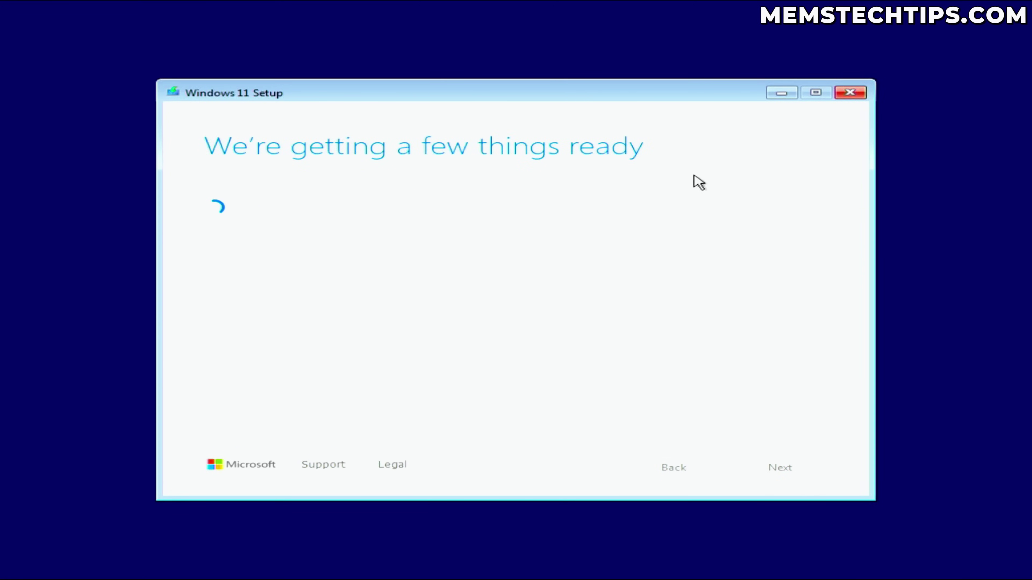
left_click(257, 301)
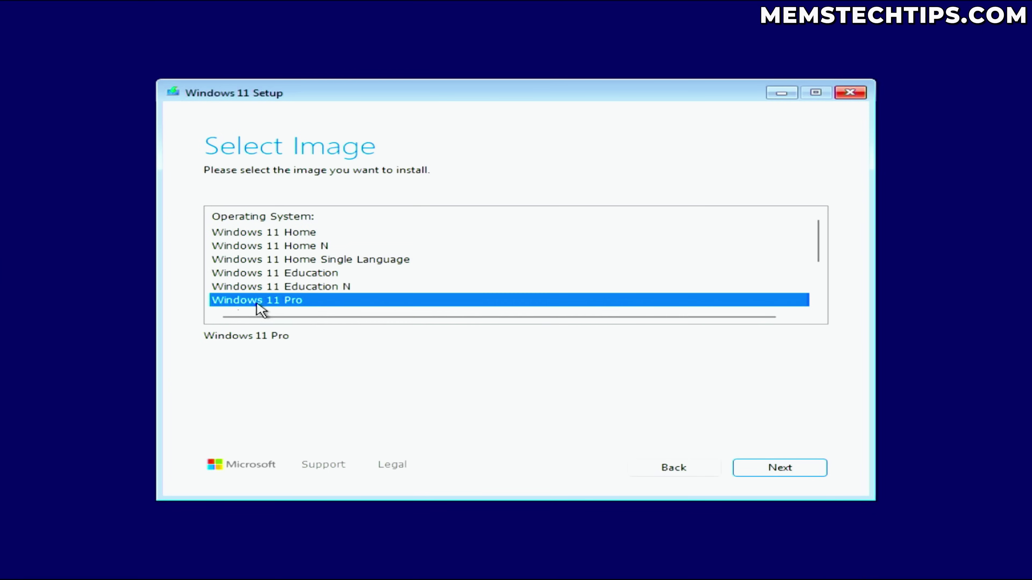
left_click(753, 463)
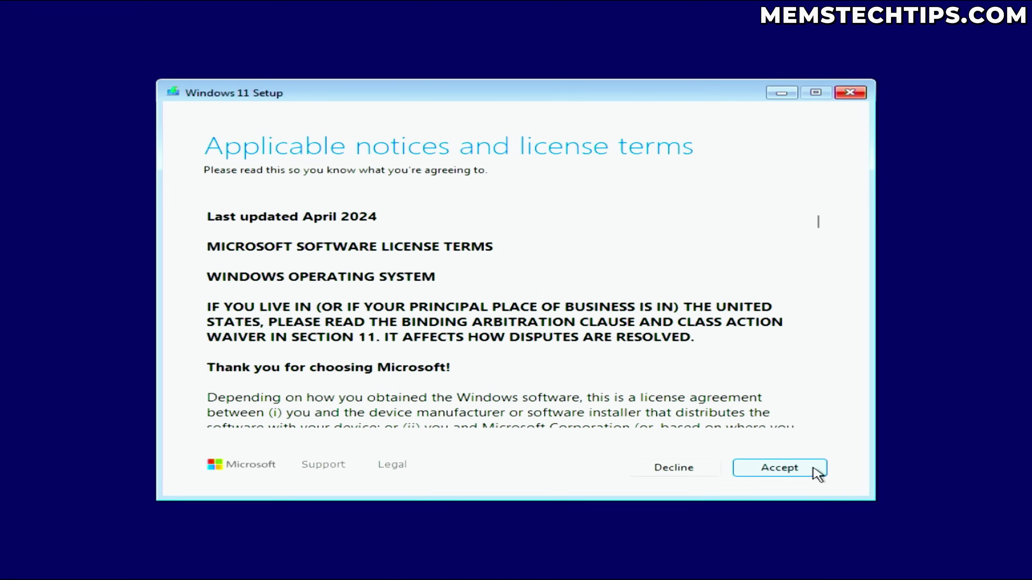
- Accept the license terms, choose Disk 0 Partition 3 as the install location and start installing Windows 11 Pro
left_click(813, 469)
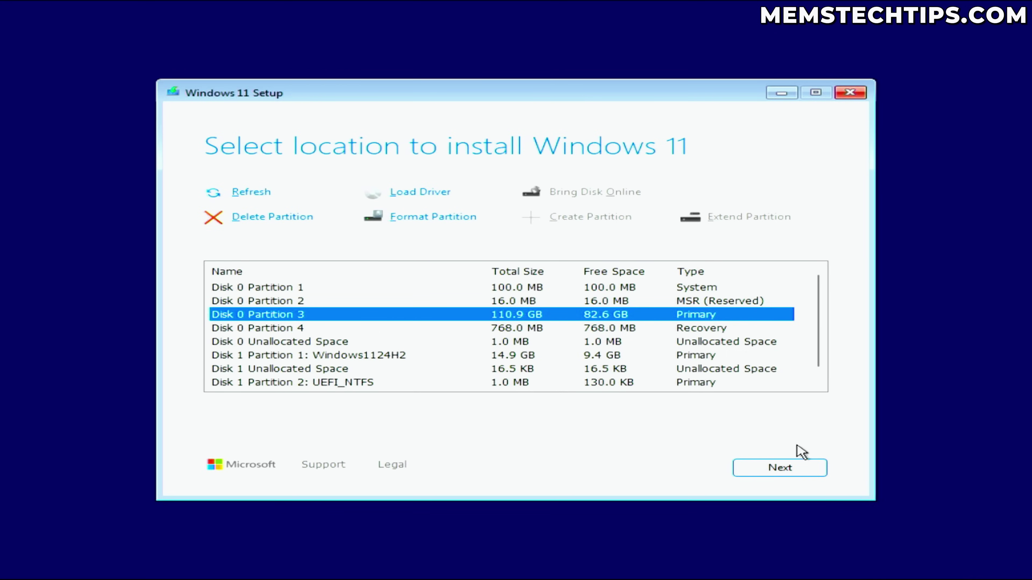
left_click(790, 467)
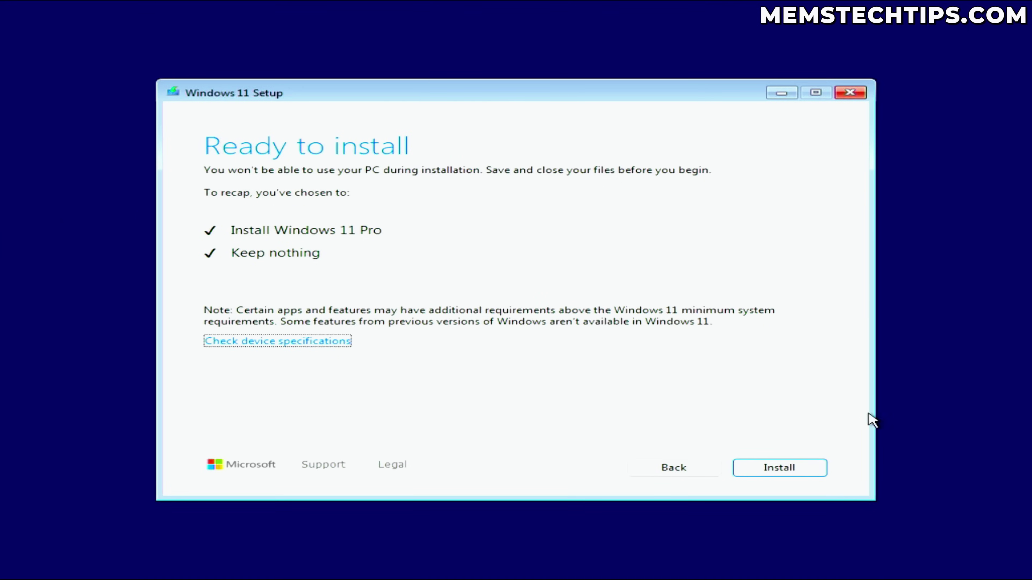
left_click(812, 467)
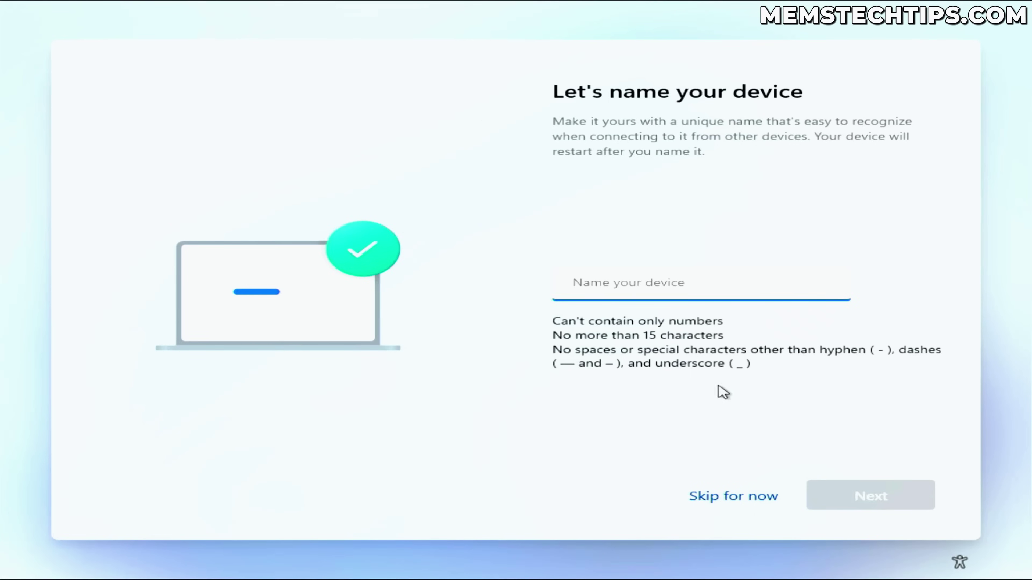
- Skip naming the device and choose to set it up for personal use
left_click(726, 496)
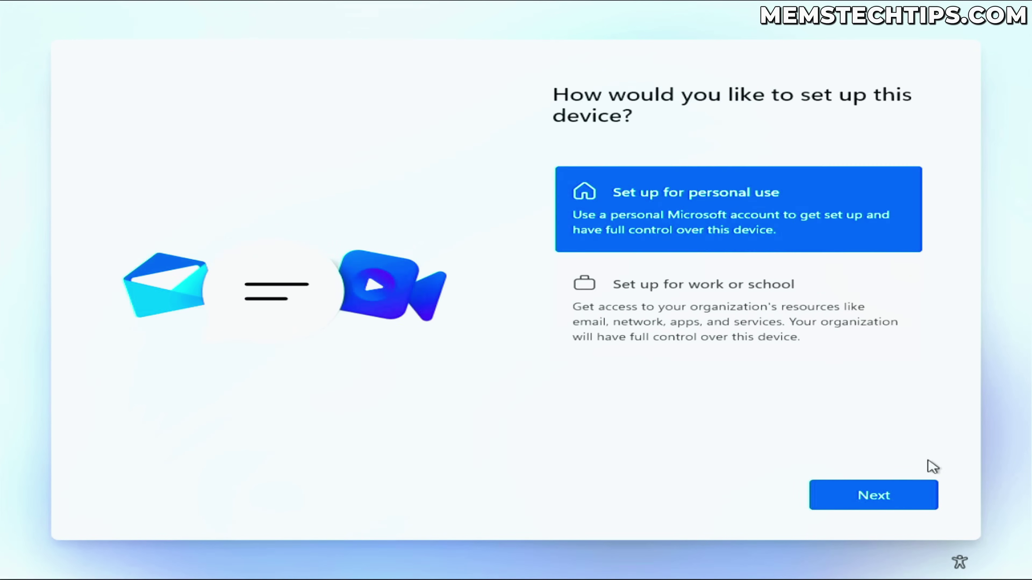
left_click(871, 498)
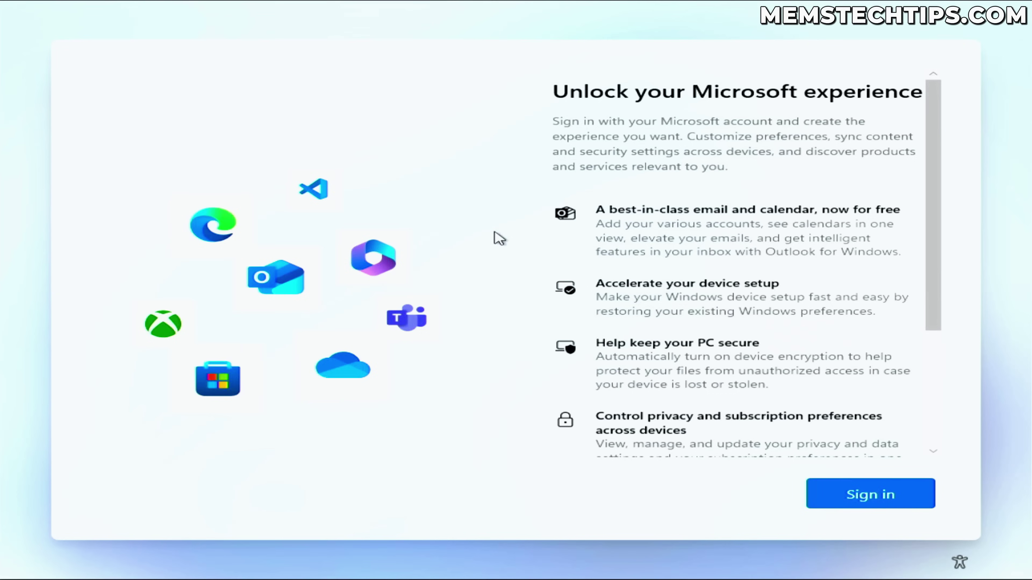
- Open a command prompt over the Microsoft sign-in screen and restart the PC with shutdown /r /t 1
key("shift+F10")
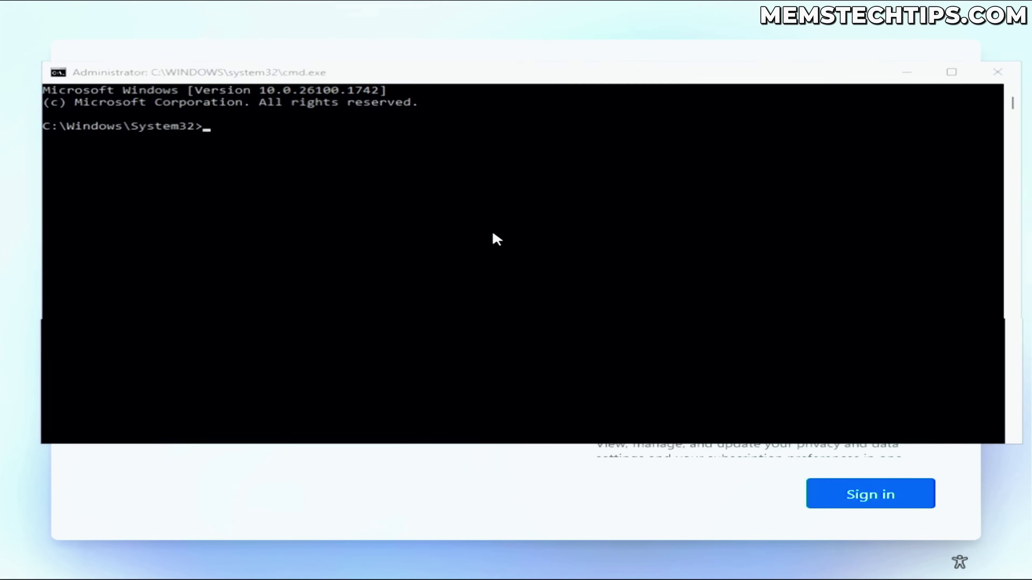
left_click(247, 204)
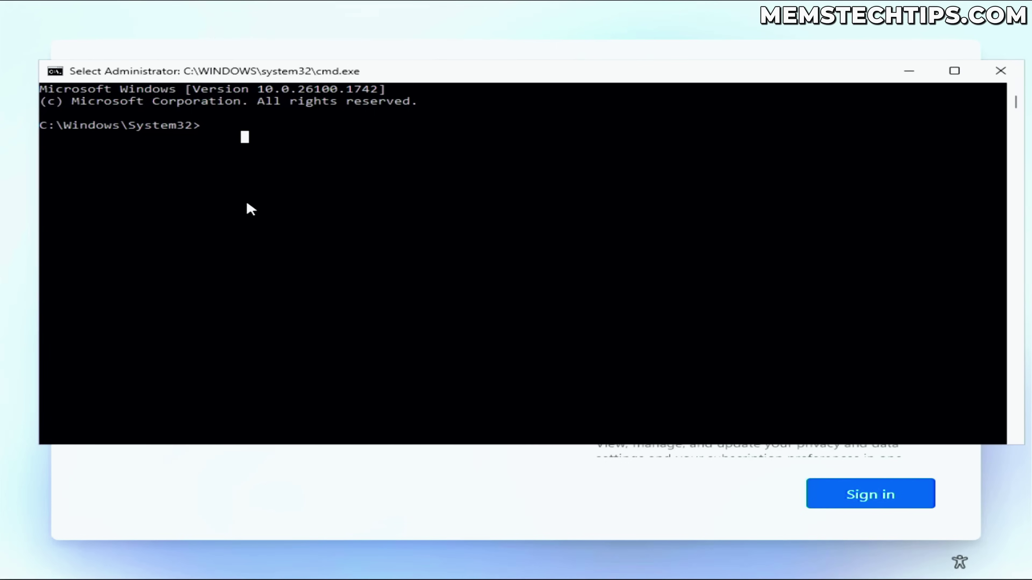
type("shutdown /r")
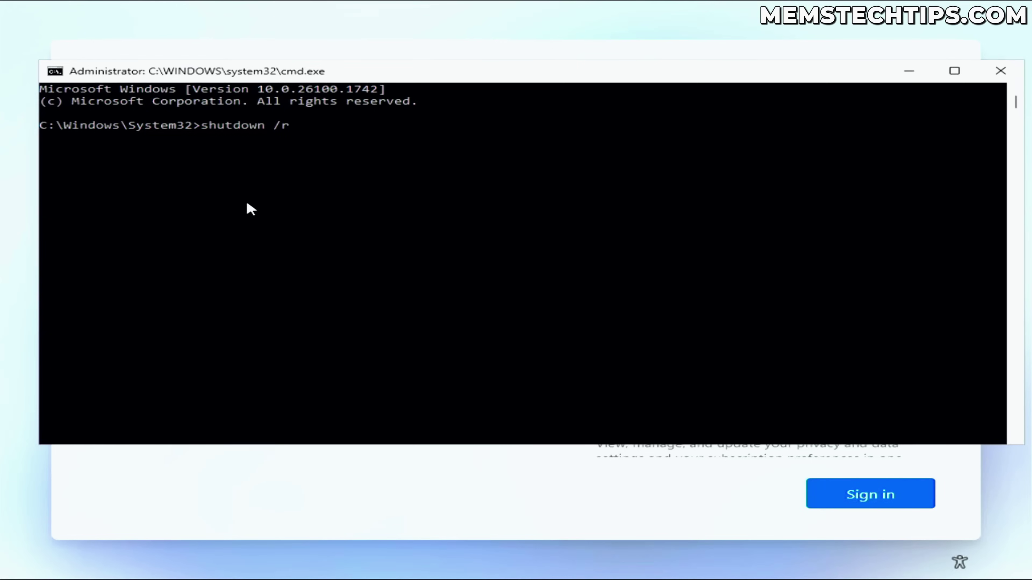
type(" /t 1")
key("Return")
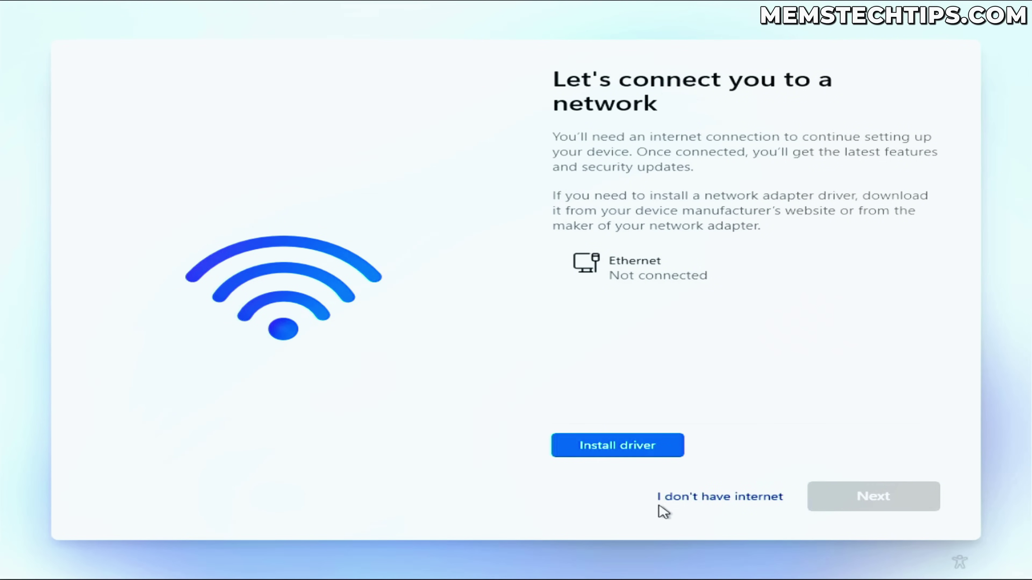
- Continue without internet, enter a user name for the local account and leave the password blank
left_click(697, 503)
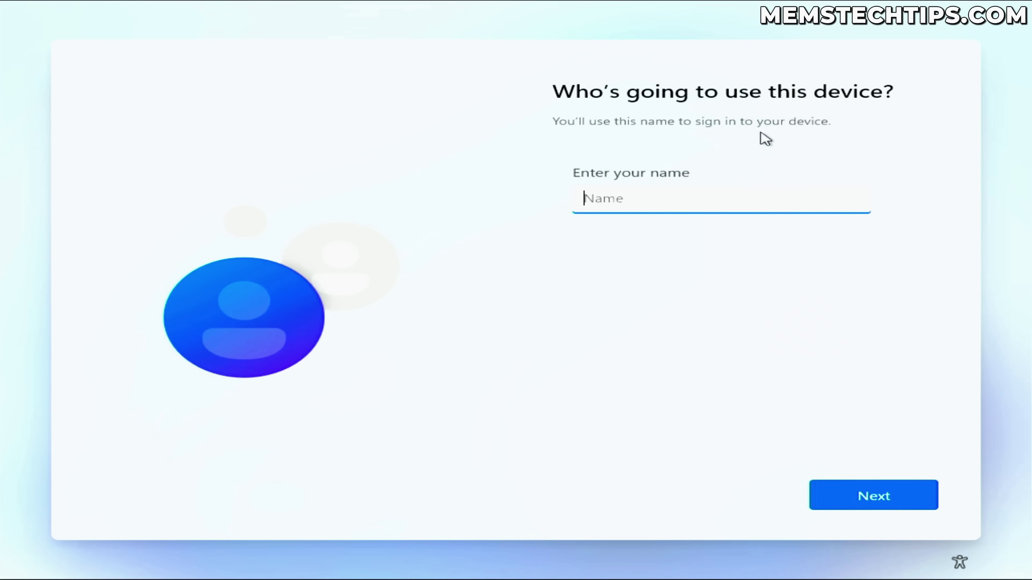
type("memory")
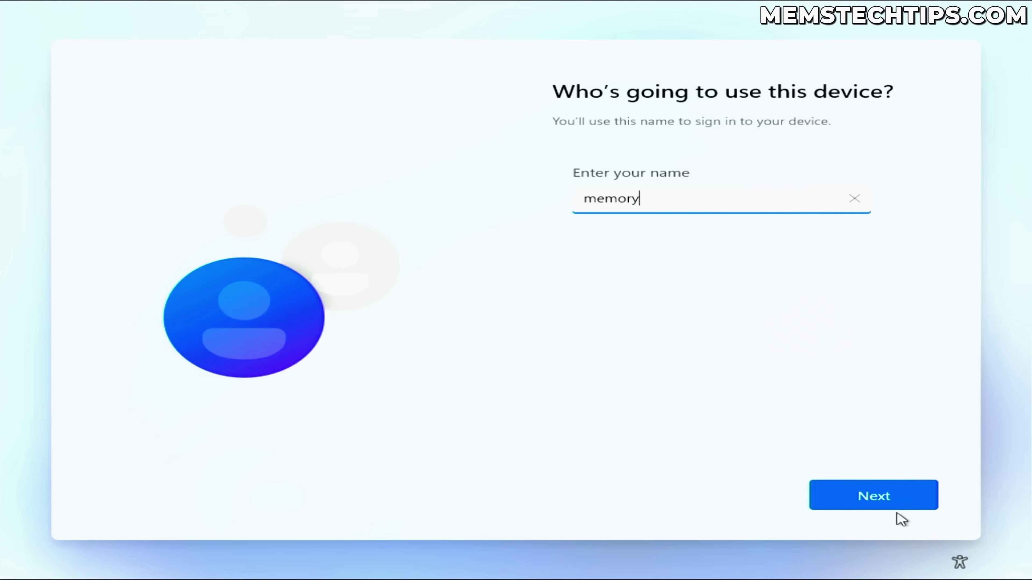
left_click(895, 509)
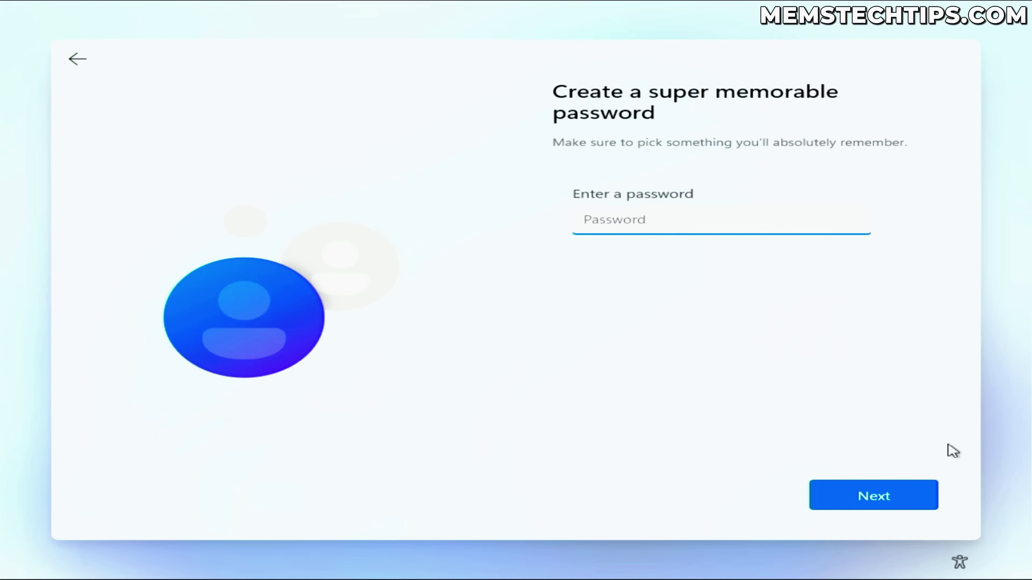
left_click(887, 501)
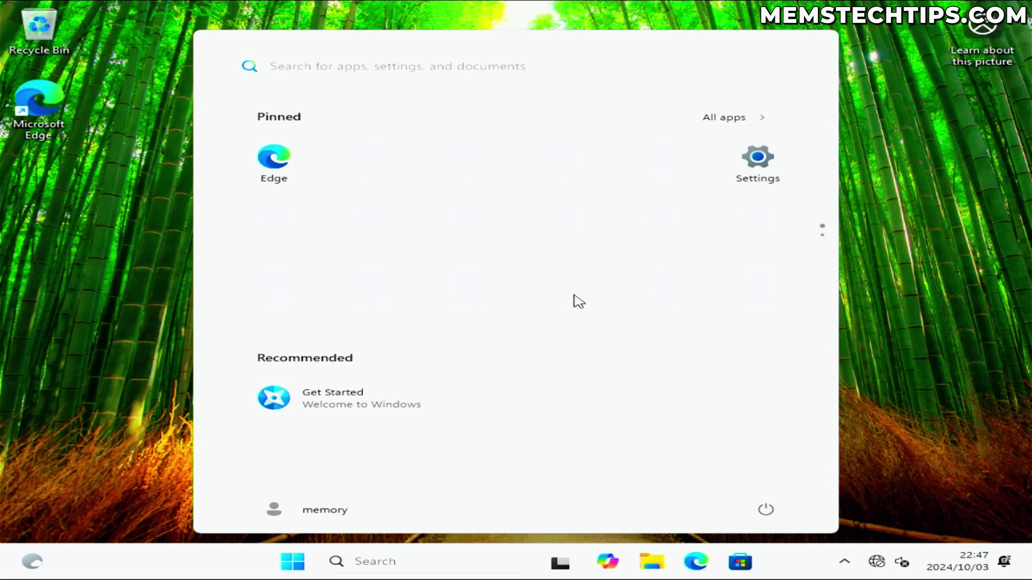
- Dismiss the Start menu and briefly view the network quick settings on the new desktop
left_click(878, 281)
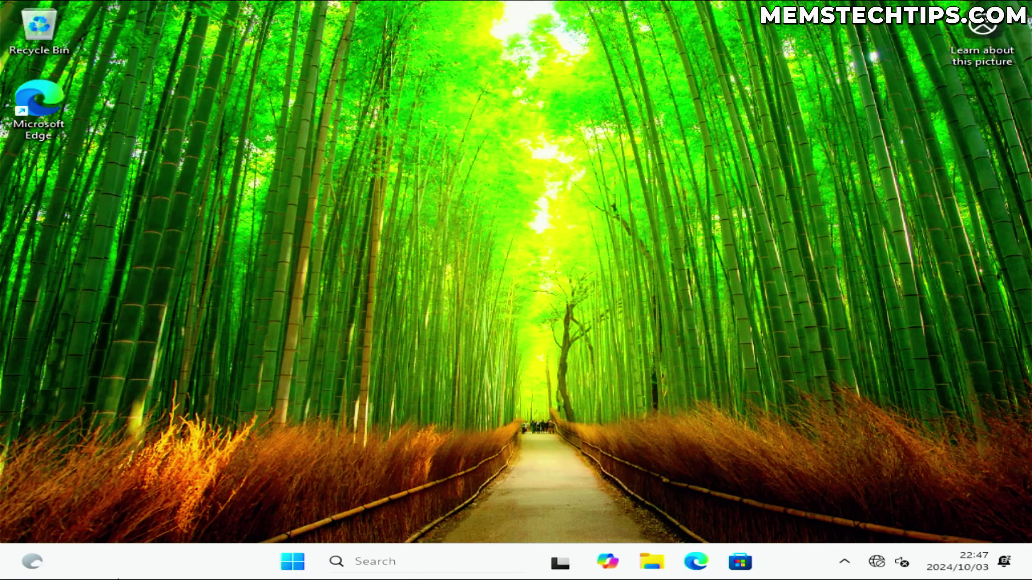
left_click(877, 561)
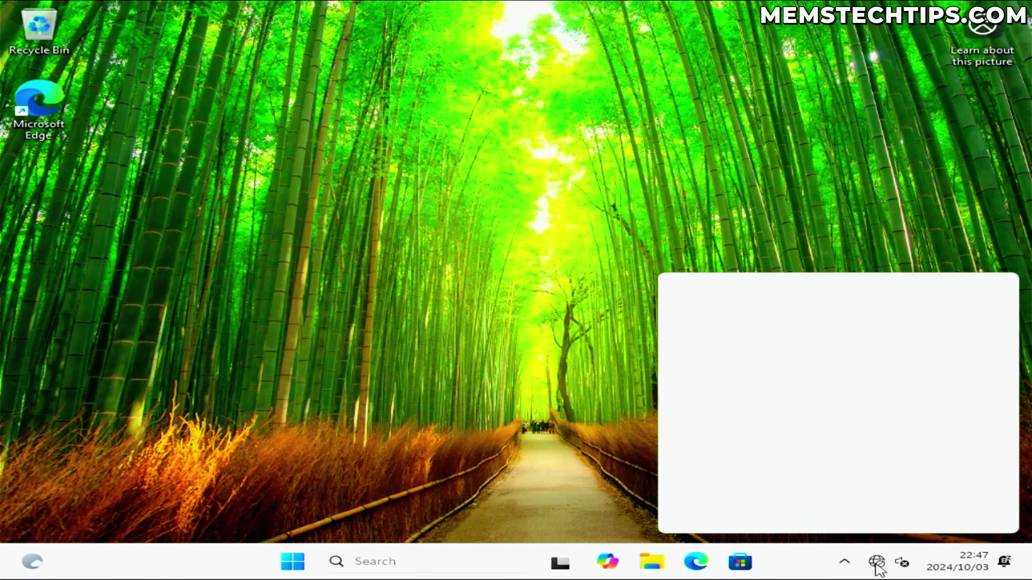
left_click(372, 463)
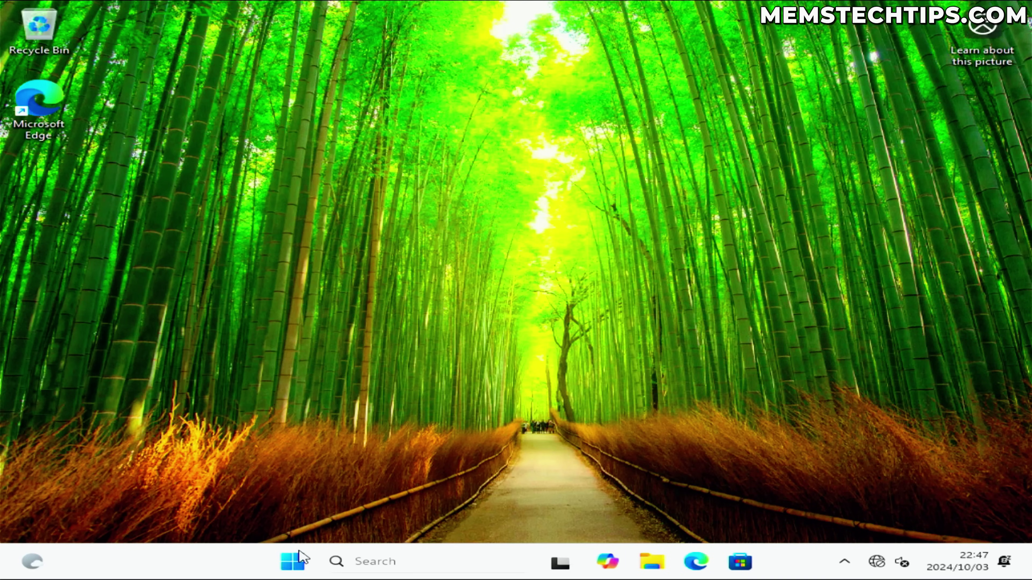
- Show the System About page full screen and highlight the version under Windows specifications
right_click(301, 558)
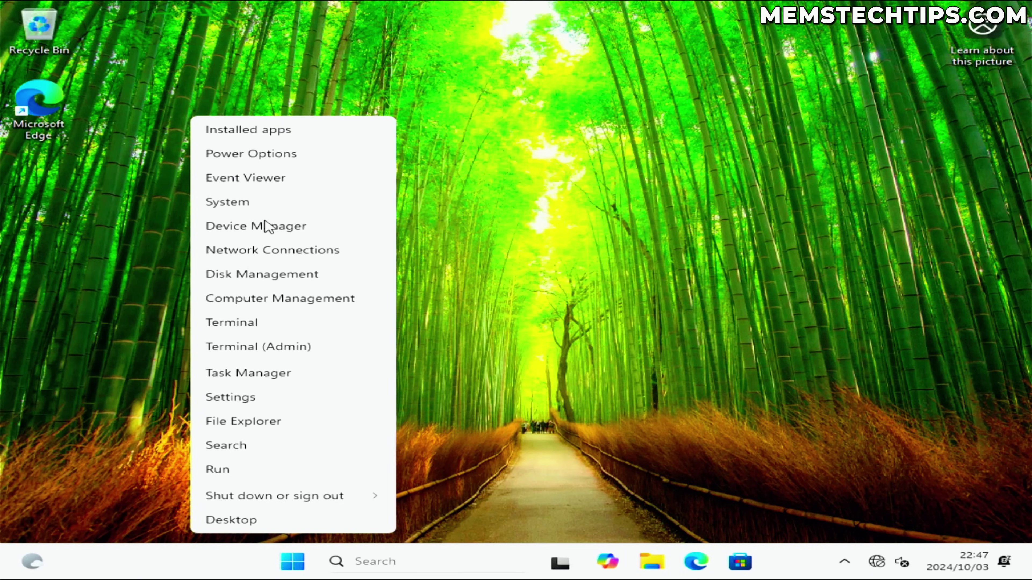
left_click(273, 204)
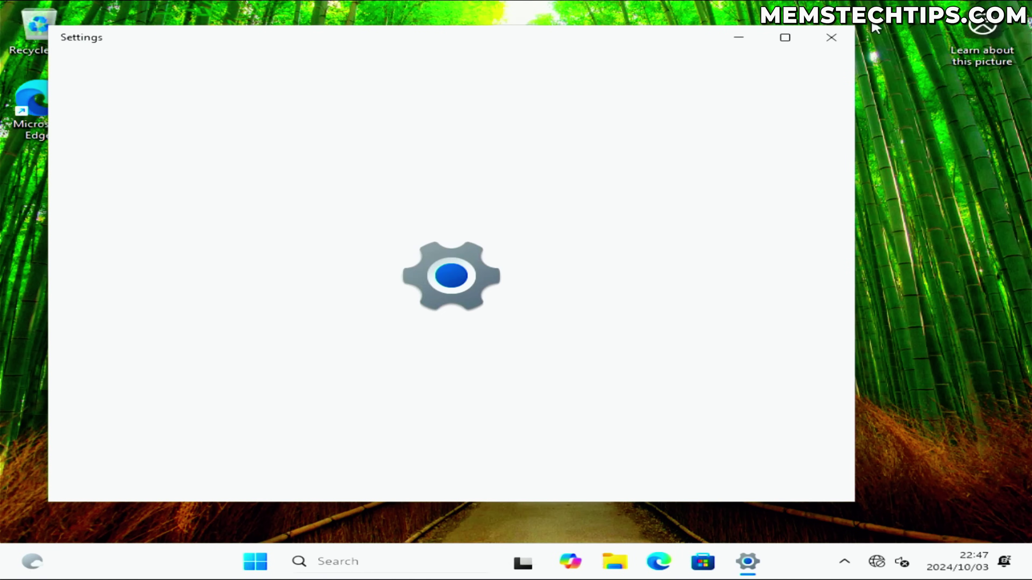
left_click(786, 39)
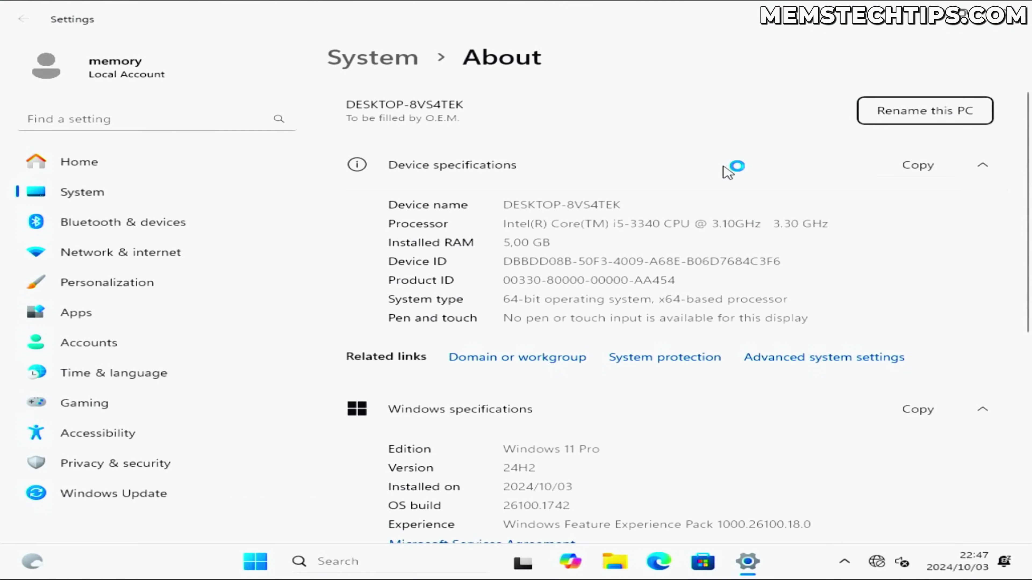
scroll(672, 270, "down", 2)
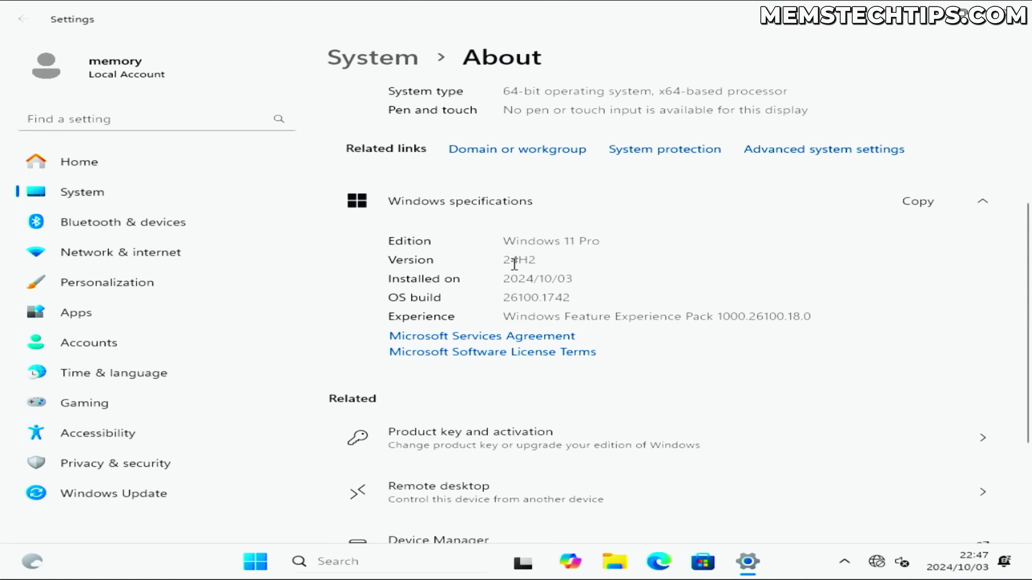
double_click(537, 260)
left_click(526, 281)
- Highlight the processor model under Device specifications
scroll(589, 274, "up", 5)
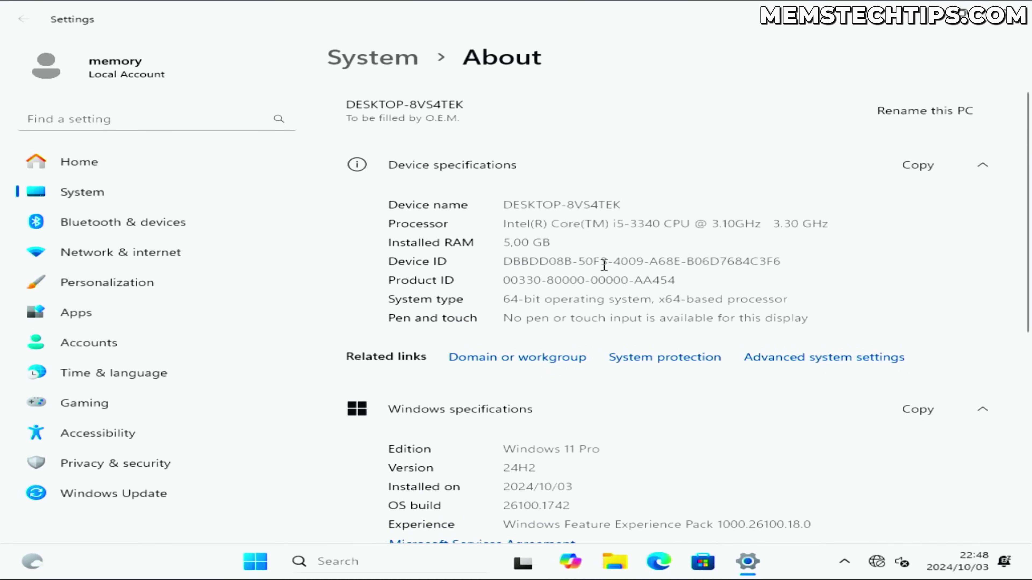
left_click(553, 235)
left_click_drag(609, 223, 655, 223)
left_click(603, 252)
- Go from the BitLocker link to TPM Management, check the computer's TPM status and close the console
scroll(522, 277, "down", 9)
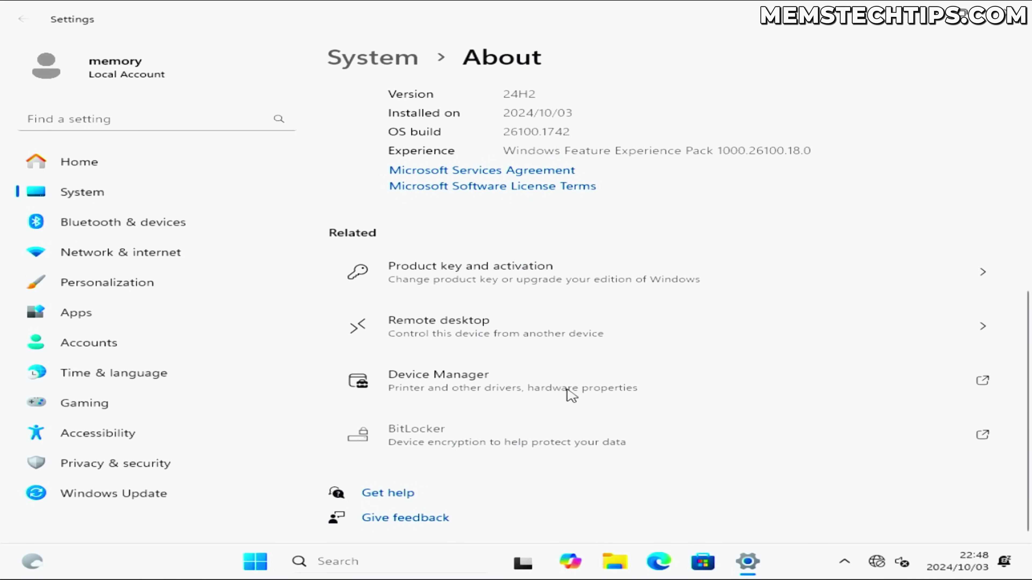
left_click(487, 436)
left_click(195, 443)
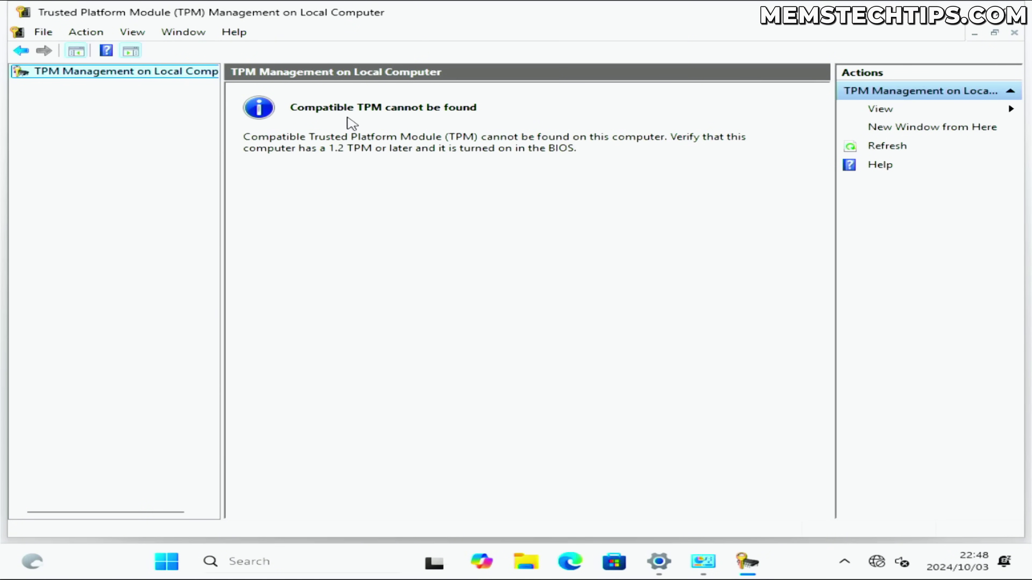
left_click(1015, 33)
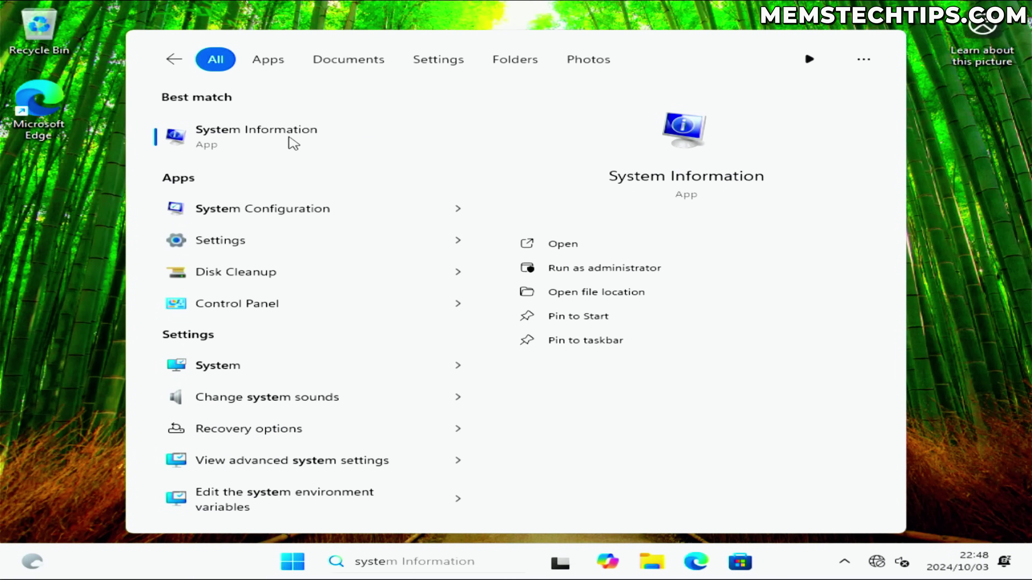
- Open System Information, examine the Secure Boot State entry and close the window
left_click(288, 136)
left_click(438, 303)
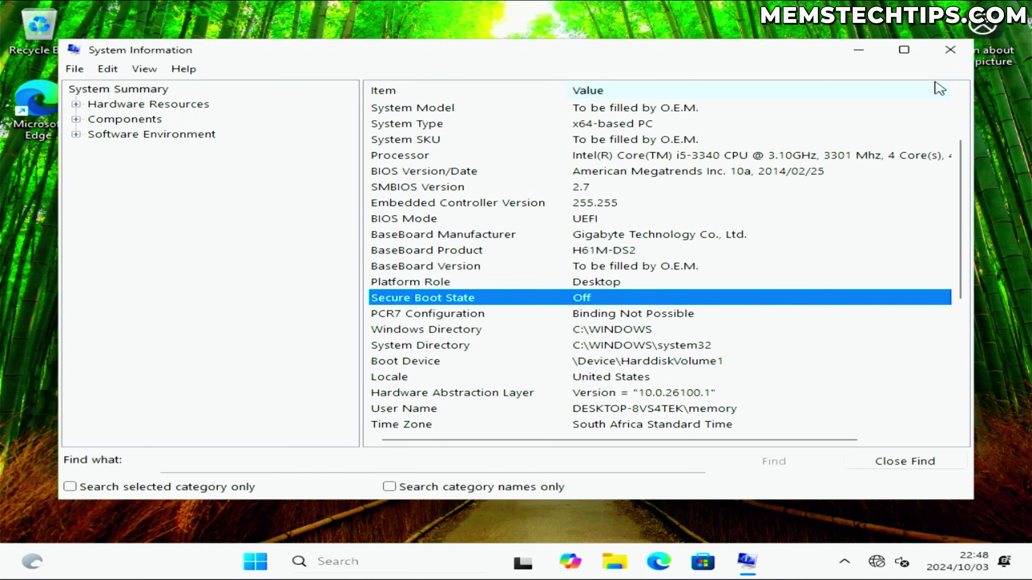
left_click(954, 57)
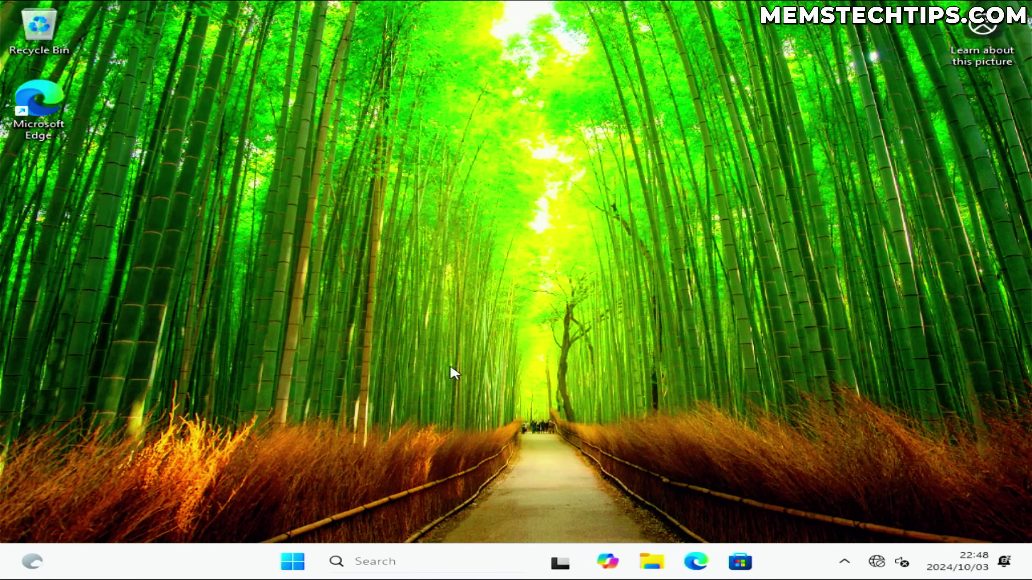
- Reopen the System About page, review the Windows specifications and close Settings
right_click(293, 562)
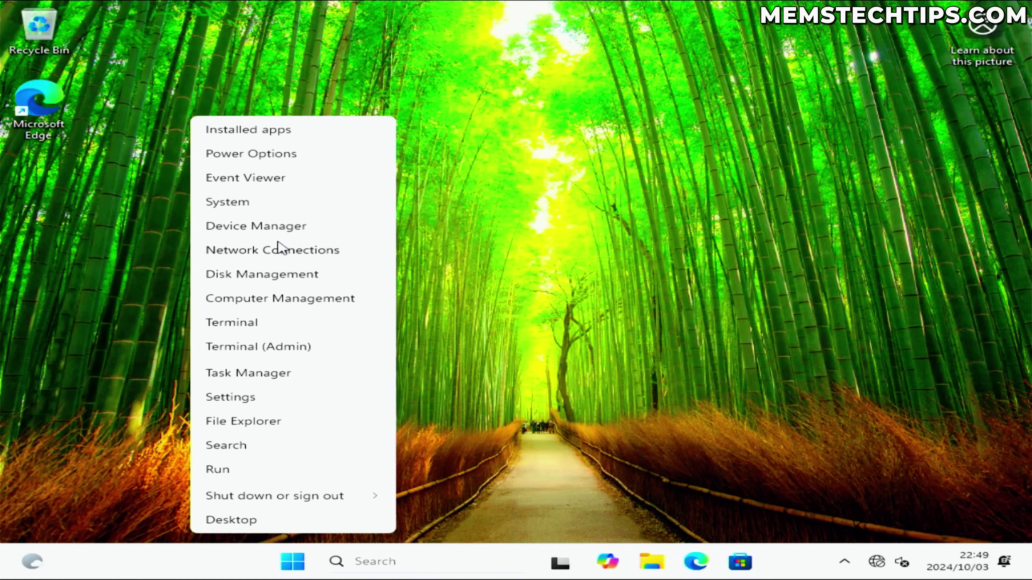
left_click(274, 203)
scroll(664, 204, "down", 5)
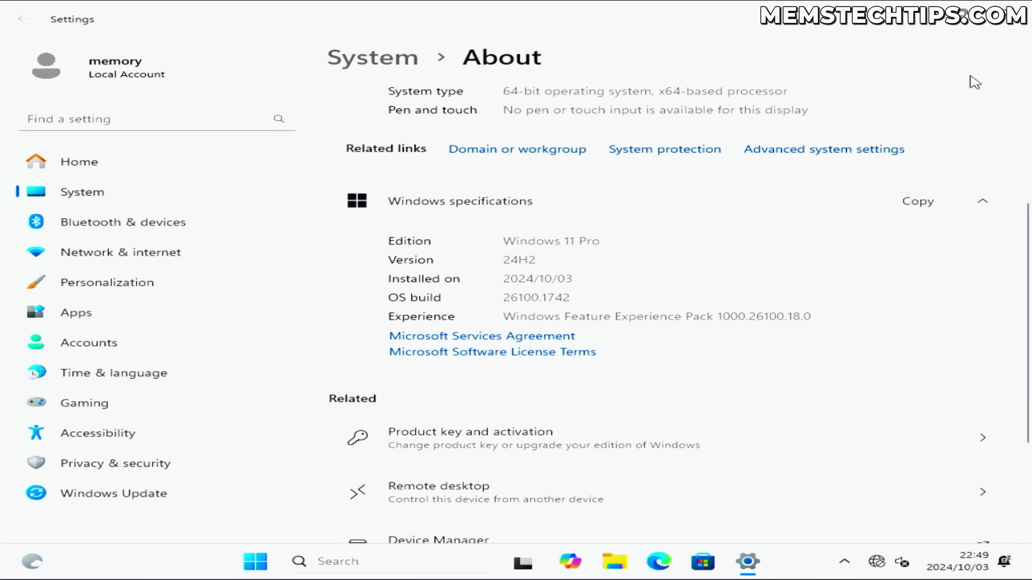
left_click(1018, 21)
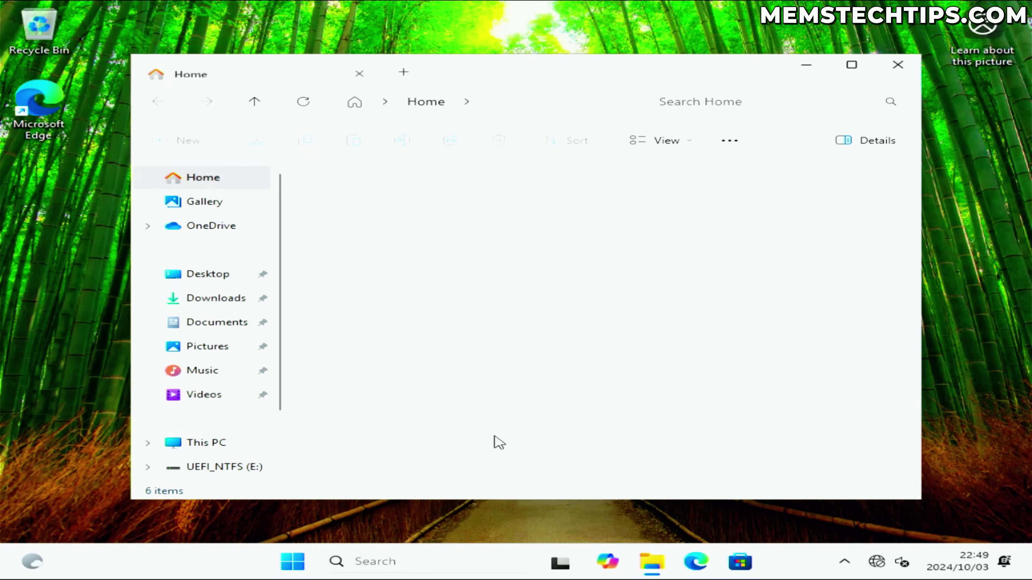
- Browse This PC in File Explorer and open the Windows1124H2 (D:) USB drive
left_click(206, 442)
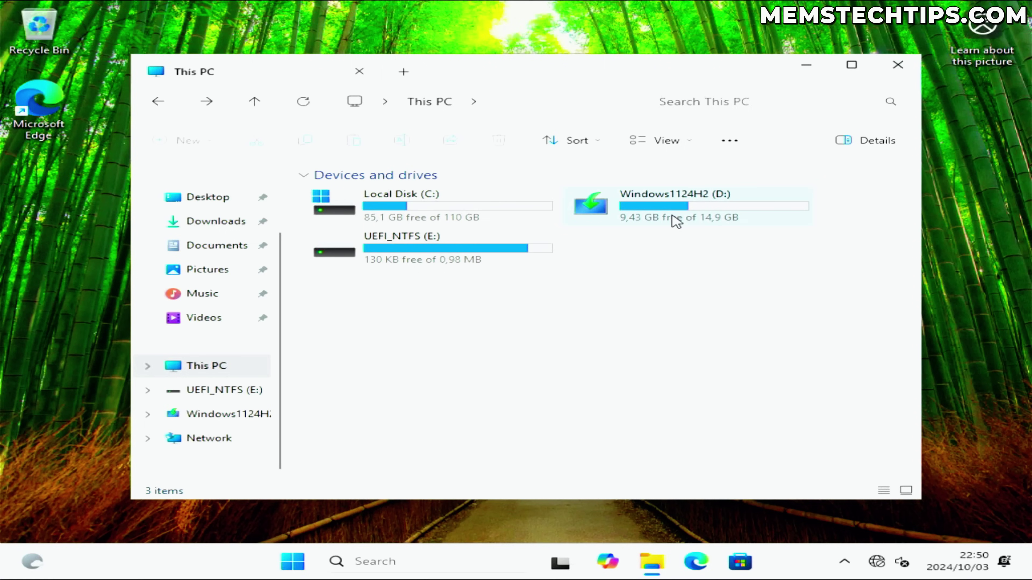
mouse_move(670, 213)
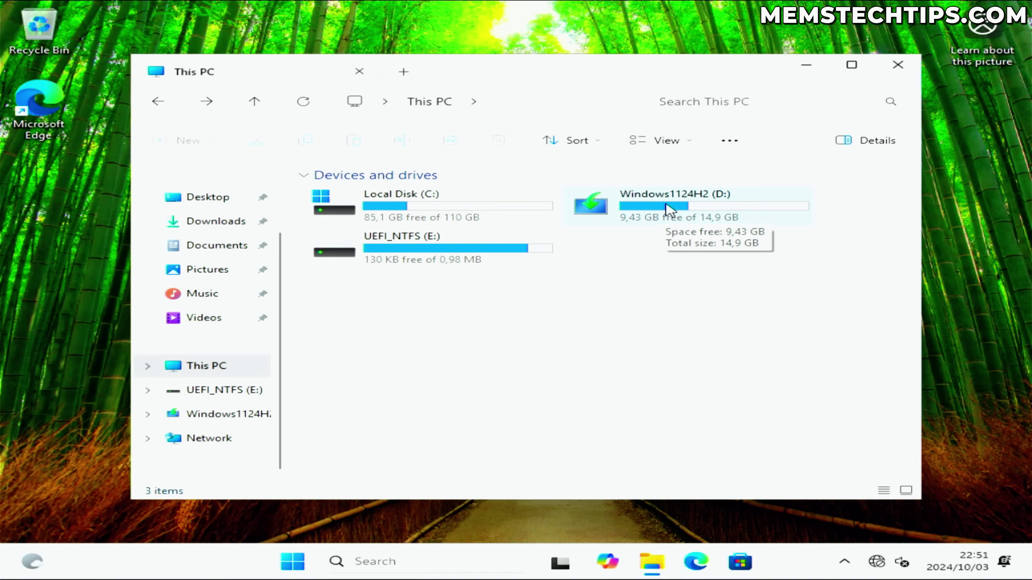
double_click(669, 211)
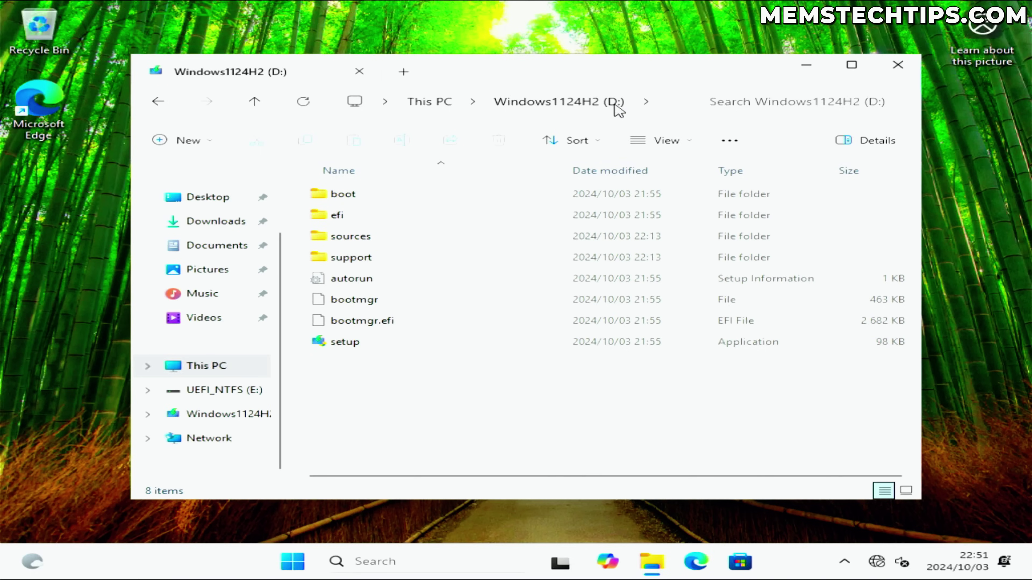
- Open Command Prompt as administrator, approve the elevation request and move its window clear of the File Explorer toolbar
left_click(404, 563)
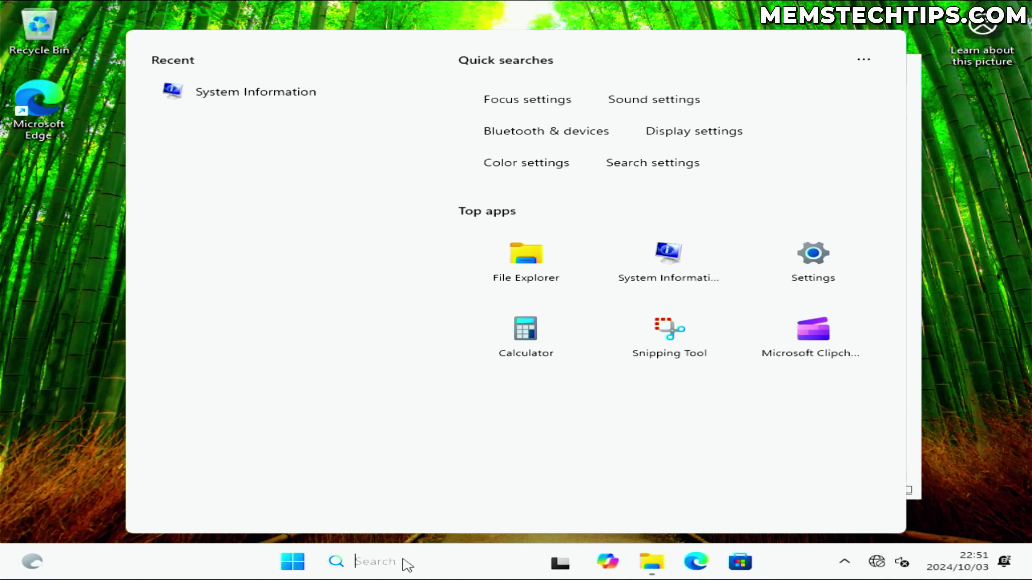
type("cmd")
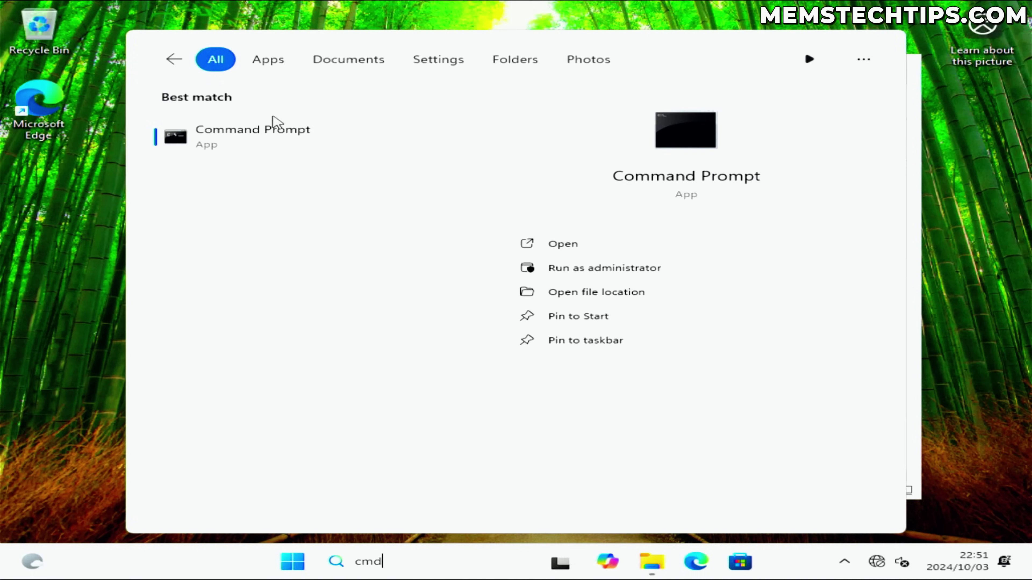
left_click(581, 269)
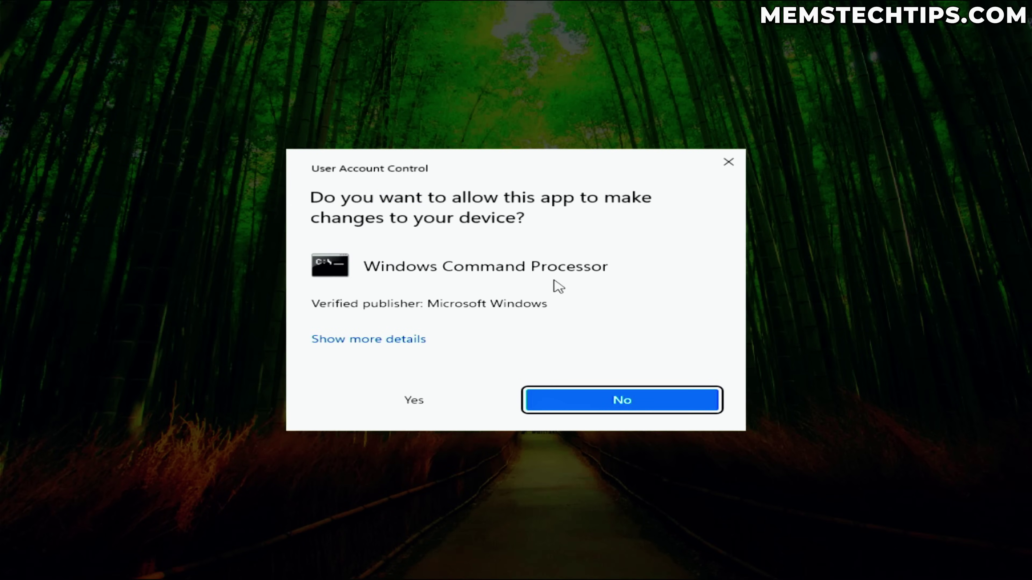
left_click(449, 404)
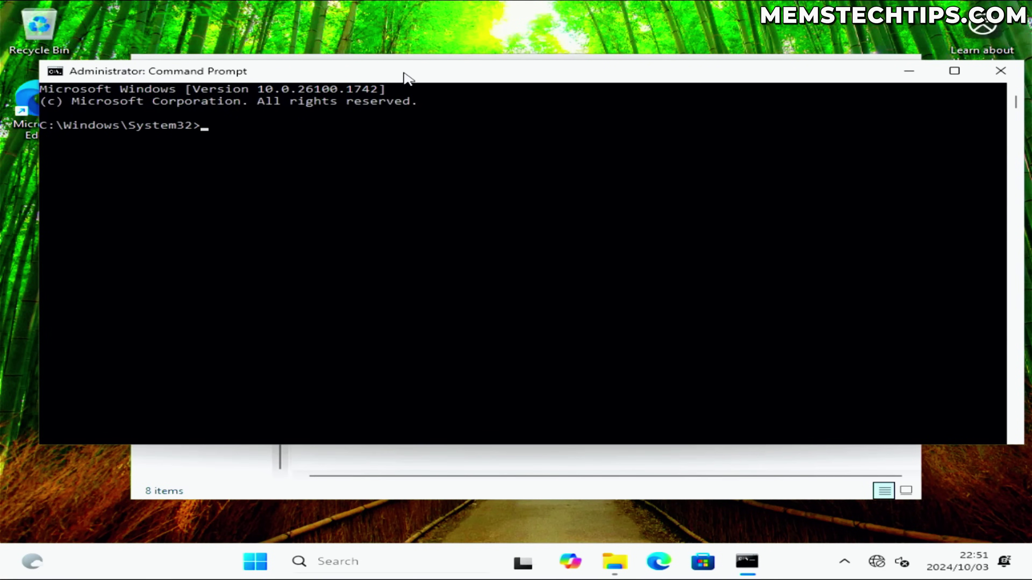
left_click_drag(404, 78, 532, 208)
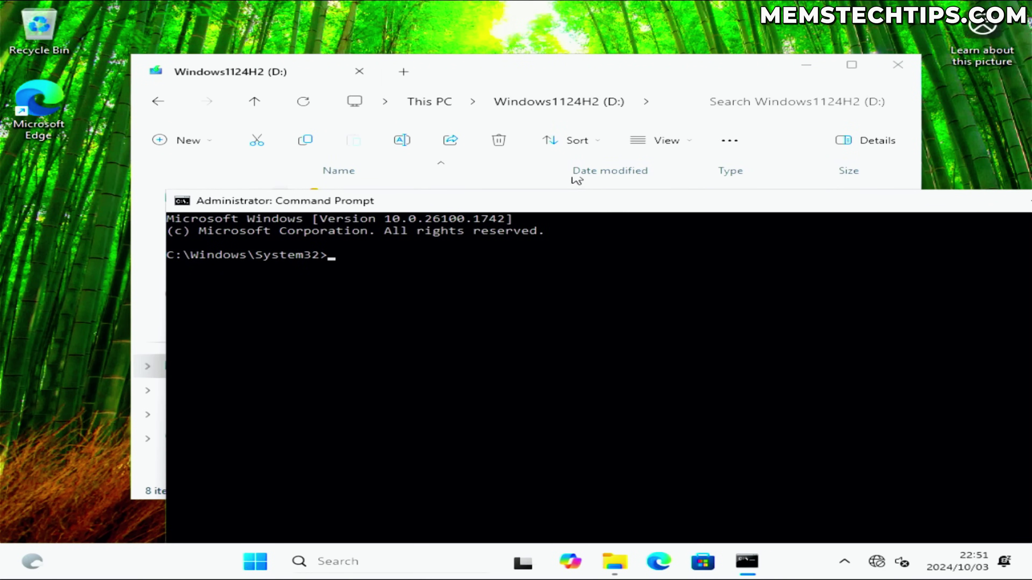
- Copy the path of the setup application on the D: drive and paste it into the administrator Command Prompt
left_click(486, 84)
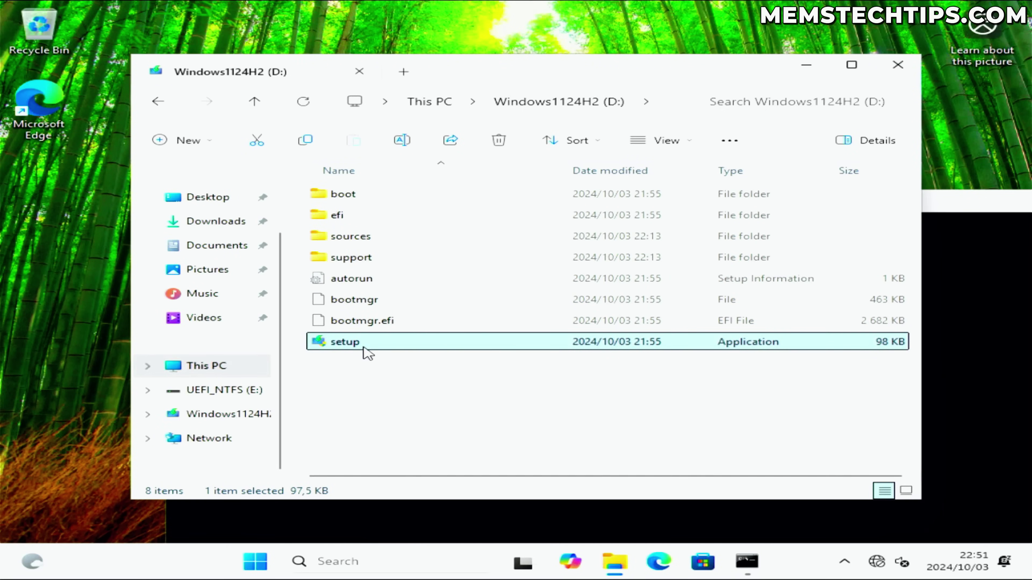
right_click(395, 344)
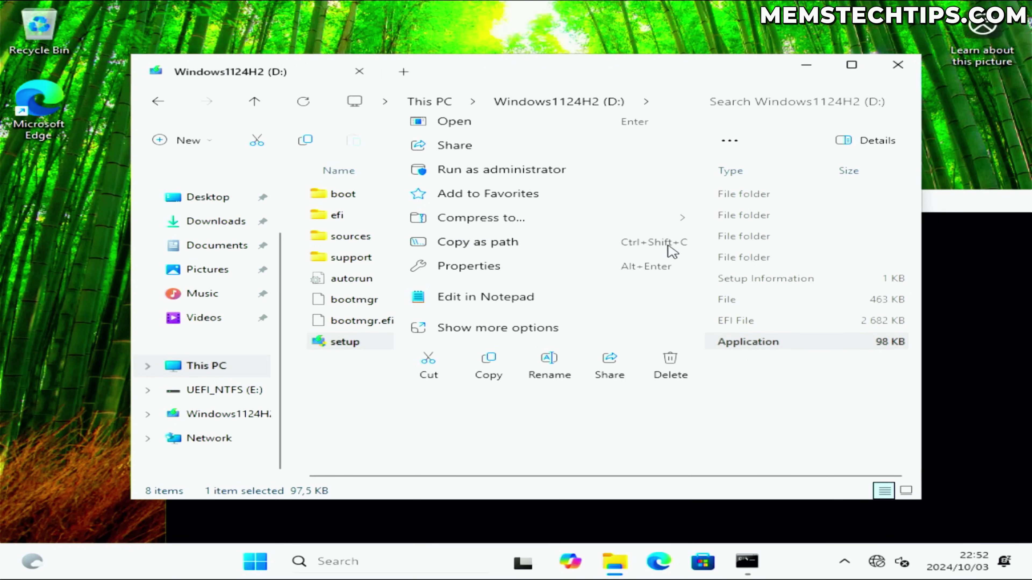
left_click(455, 245)
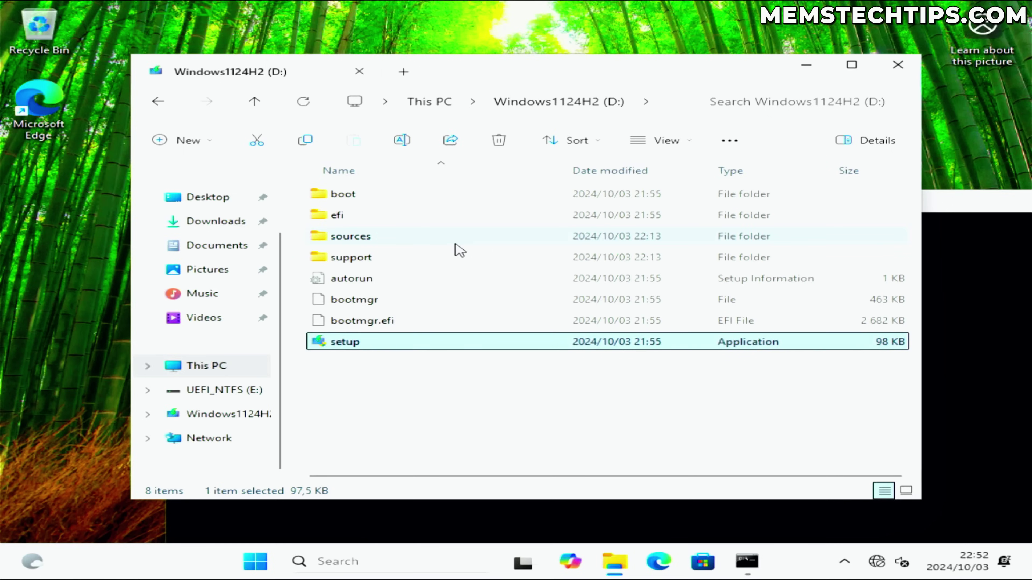
left_click(937, 216)
left_click_drag(478, 208, 477, 183)
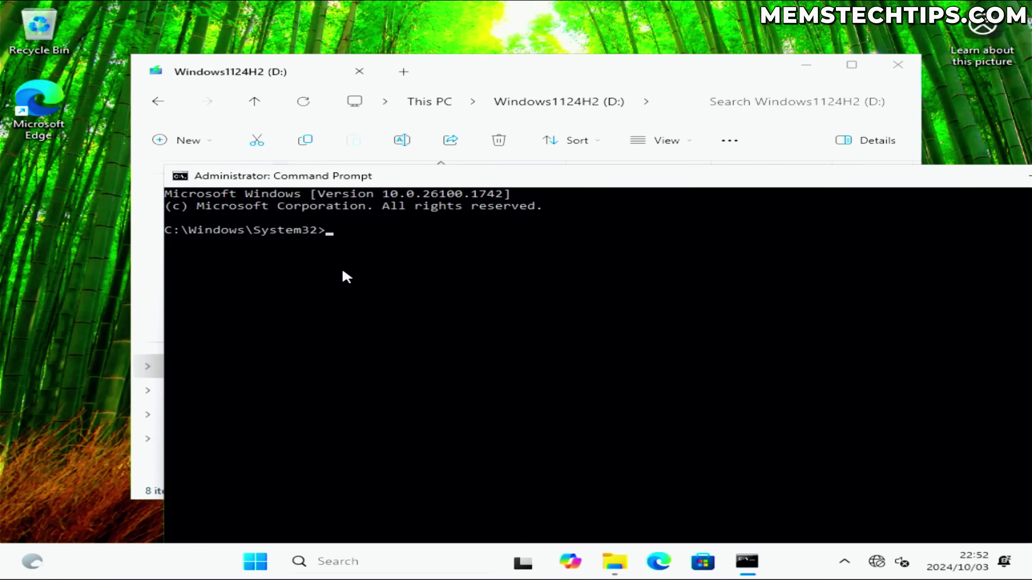
key("ctrl+v")
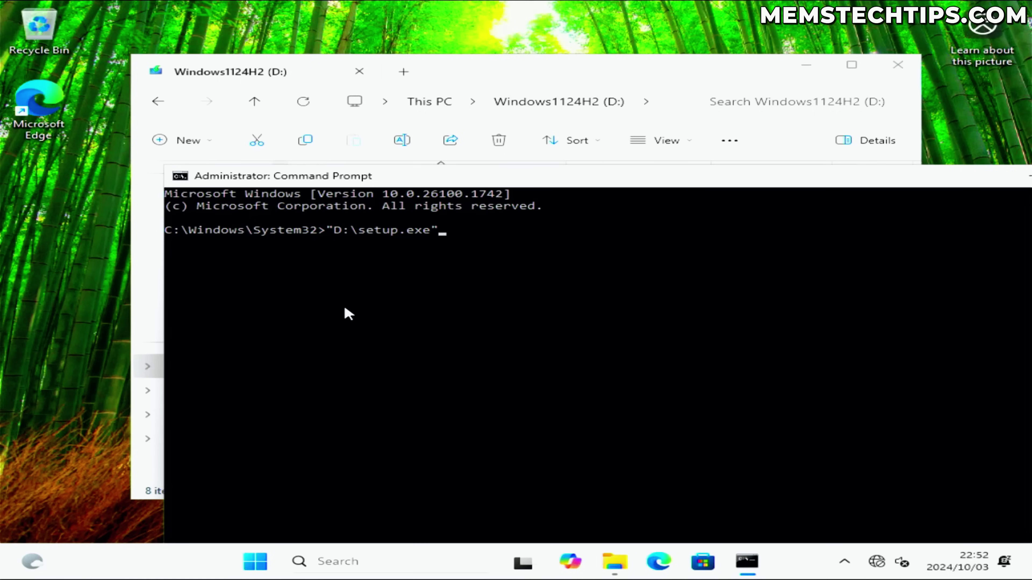
- Remove both quotation marks around the pasted path so the command reads D:\setup.exe
key("BackSpace")
key("Left")
key("Left")
key("Left")
key("Left")
key("Left")
key("Left")
key("Left")
key("Left")
key("Left")
key("Left")
key("Left")
key("Left")
key("BackSpace")
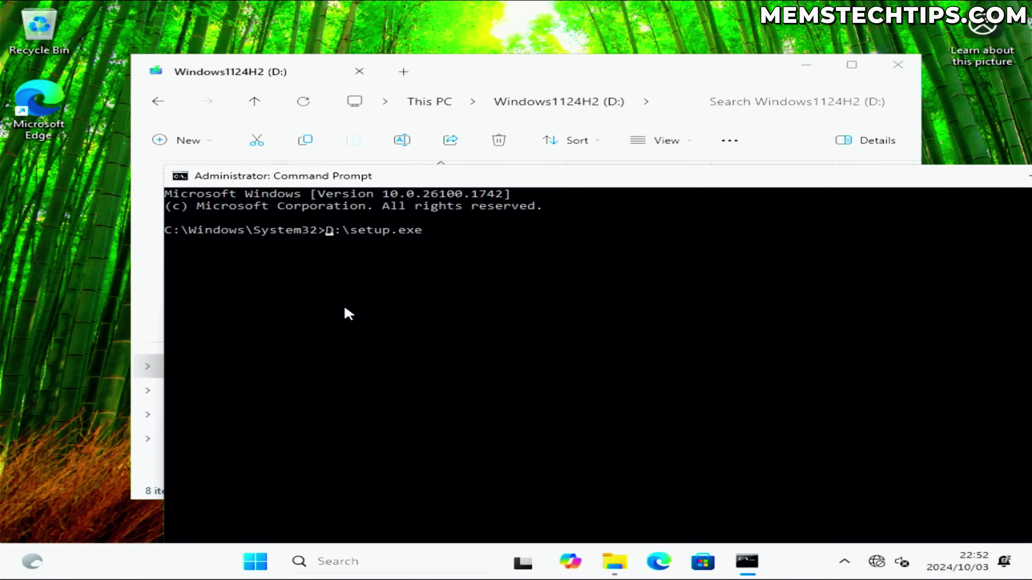
- Append the /product server switch to the command and run D:\setup.exe /product server
key("Right")
key("Right")
key("Right")
key("Right")
key("Right")
key("Right")
key("End")
type("/product server")
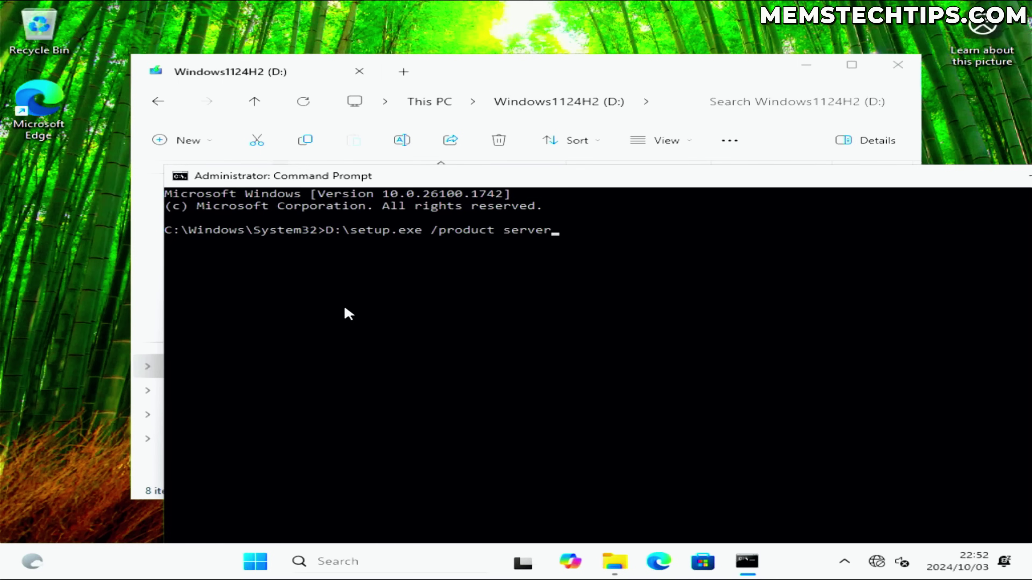
key("Return")
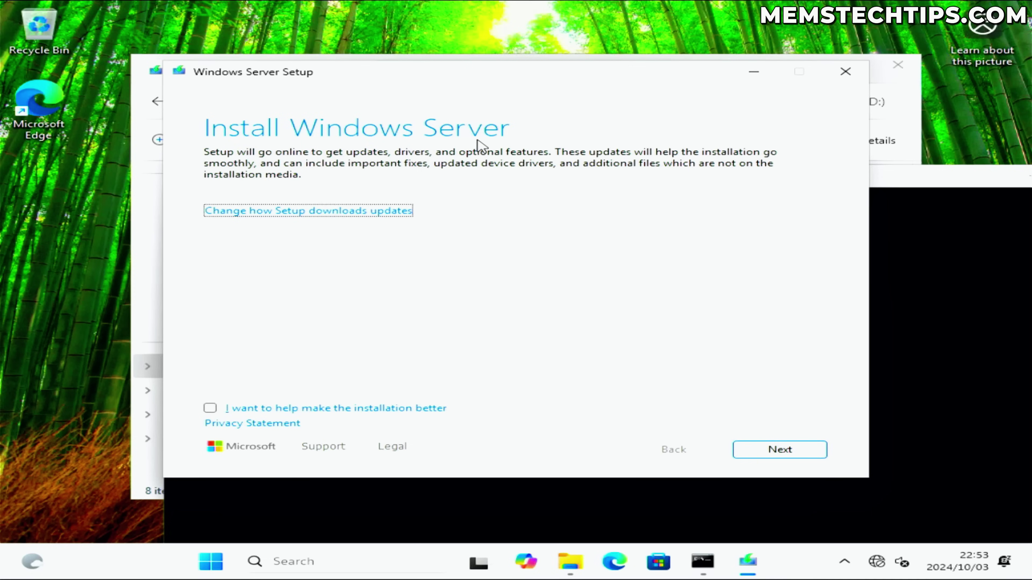
- Change how Setup downloads updates to "Not right now" and continue to the license terms
left_click(309, 211)
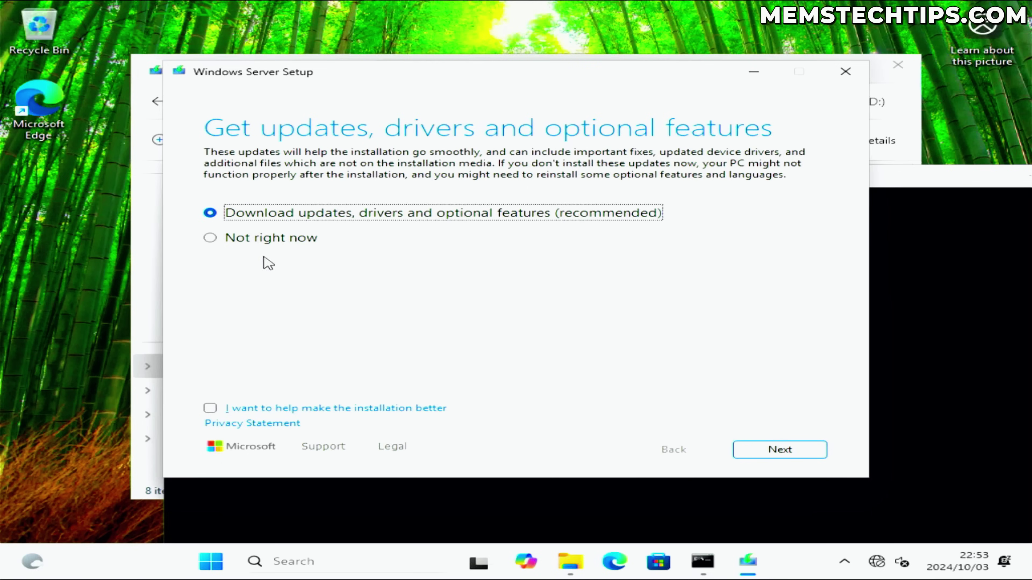
left_click(253, 240)
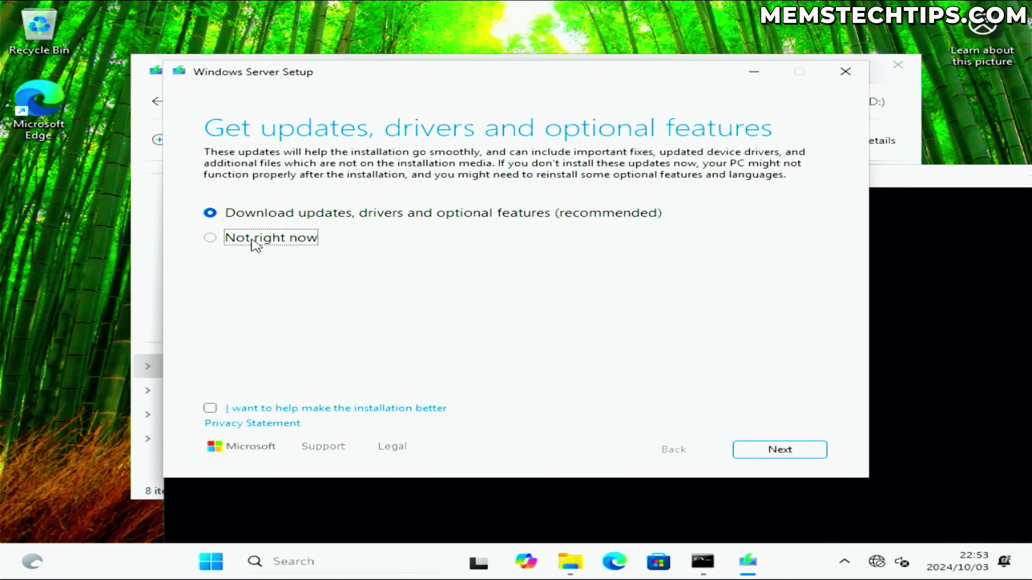
left_click(764, 449)
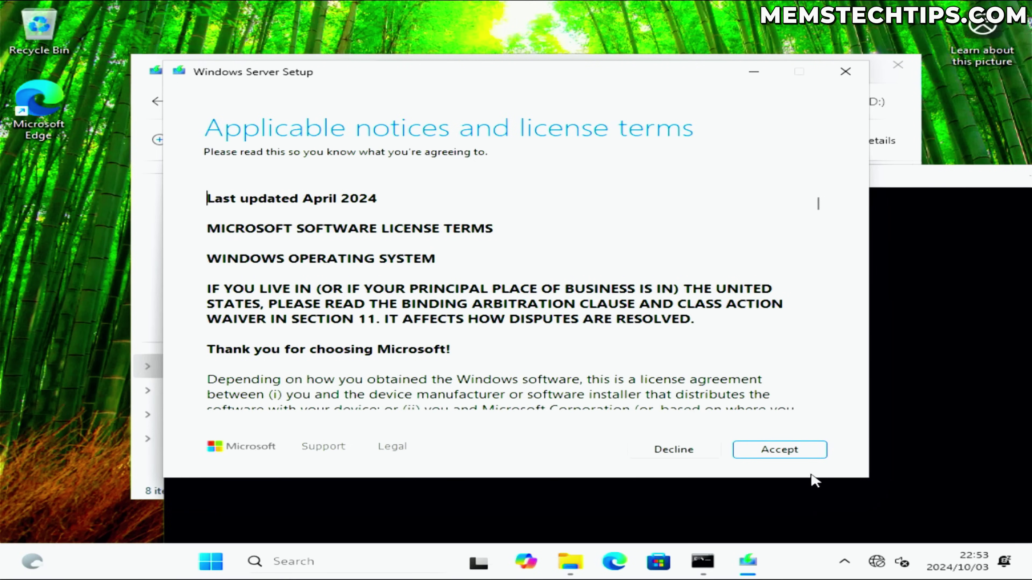
- Accept the license terms and continue with "Keep files, settings, and apps" as what to keep
left_click(810, 456)
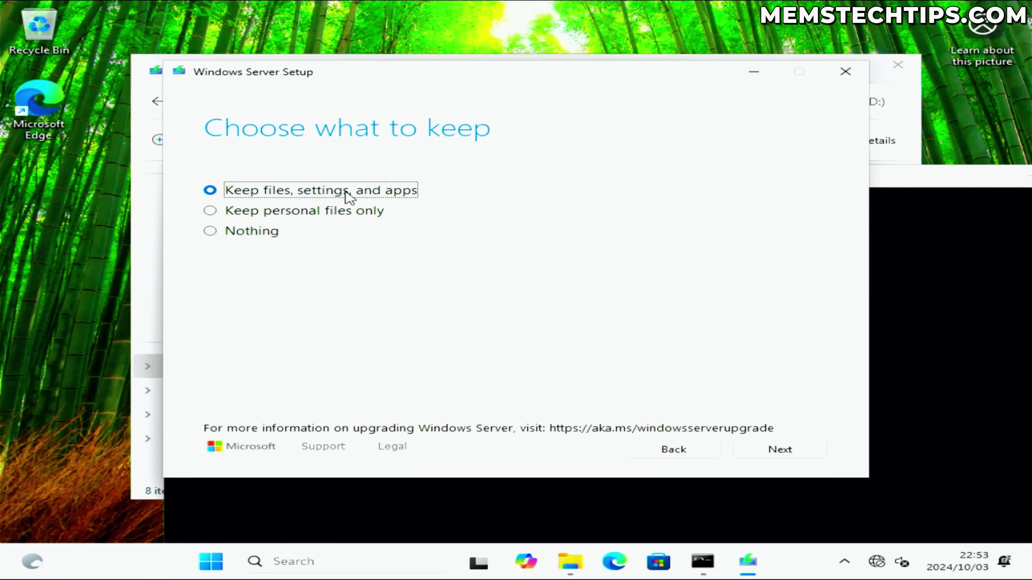
left_click(808, 458)
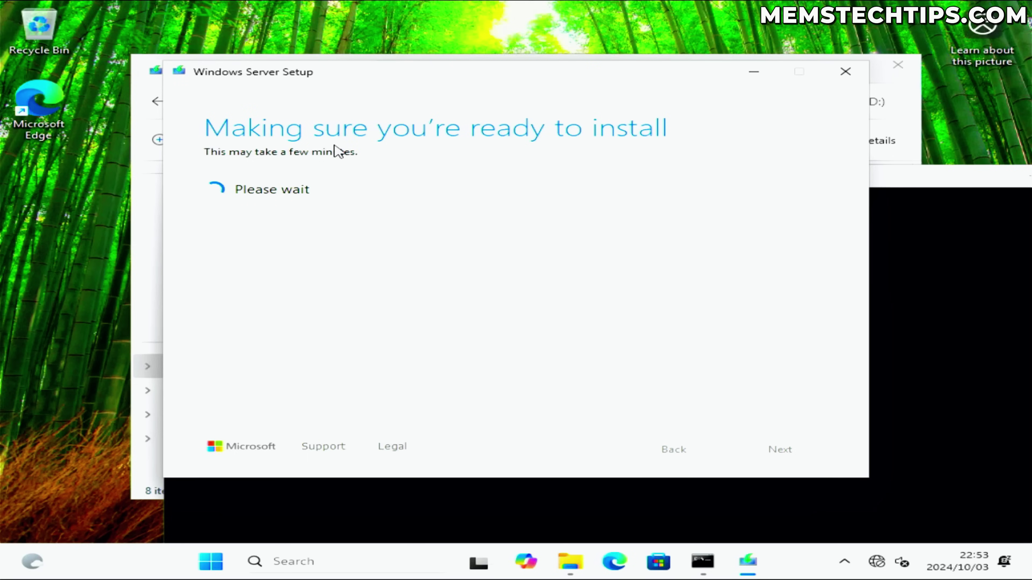